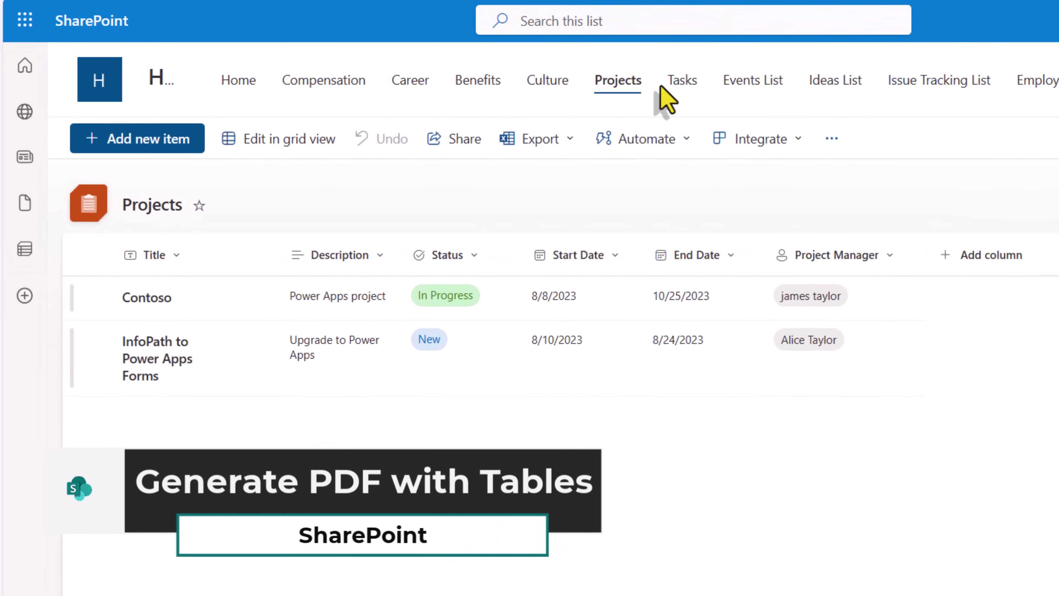
# Switch from the Projects list to the site's Tasks list in SharePoint.
pyautogui.click(681, 80)
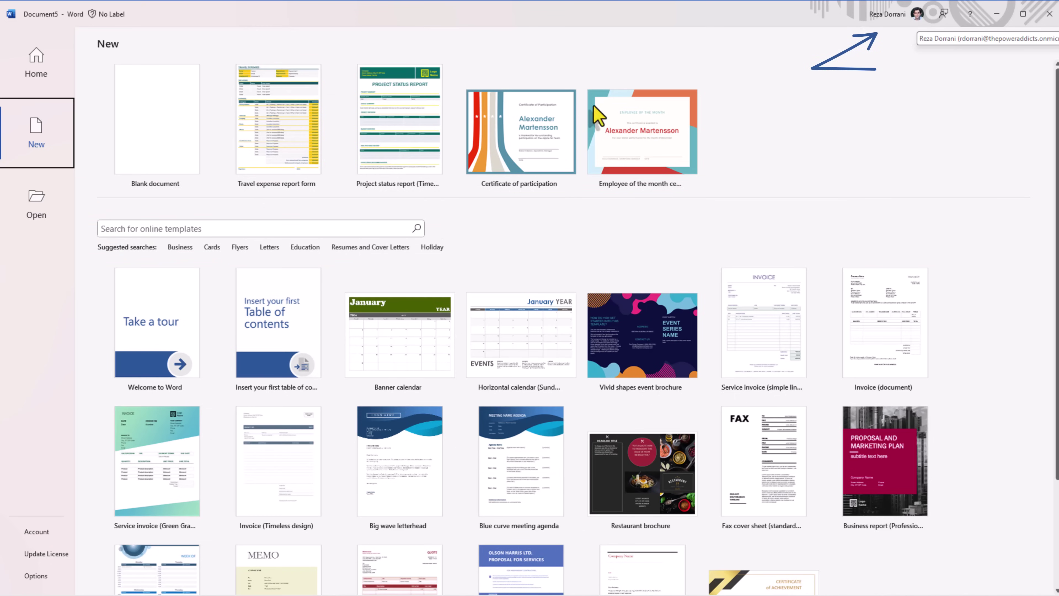
# Search templates for 'project report' and create a document from Project status report (Timeless design).
pyautogui.click(173, 228)
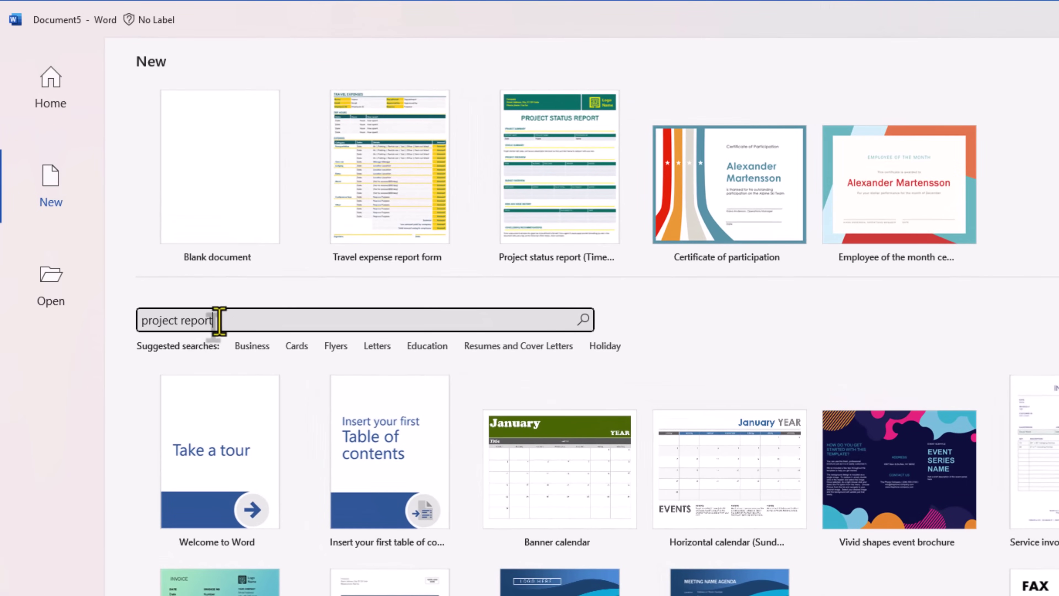
pyautogui.press('Return')
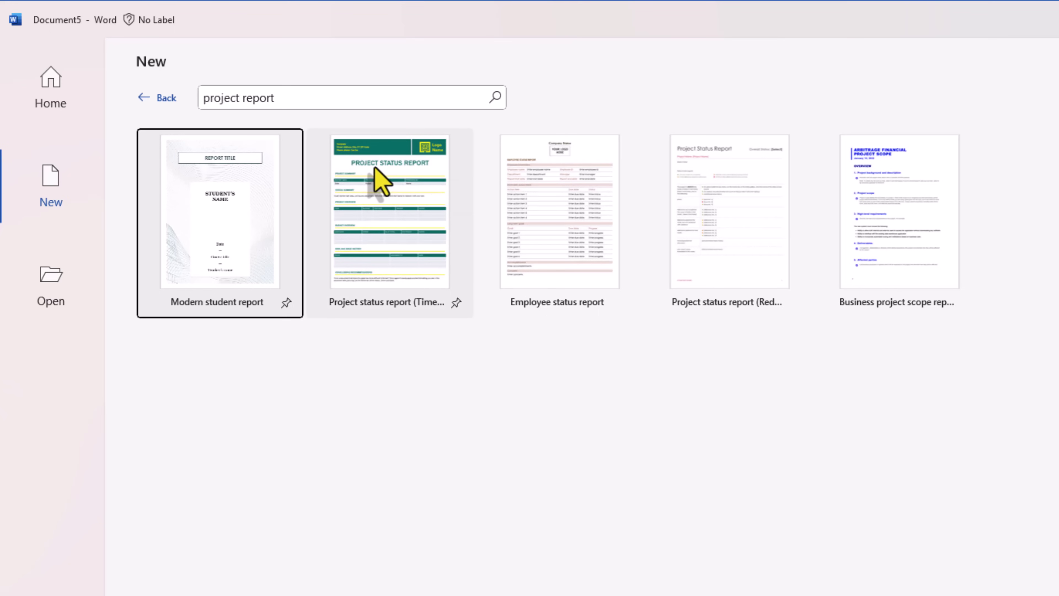
pyautogui.click(379, 179)
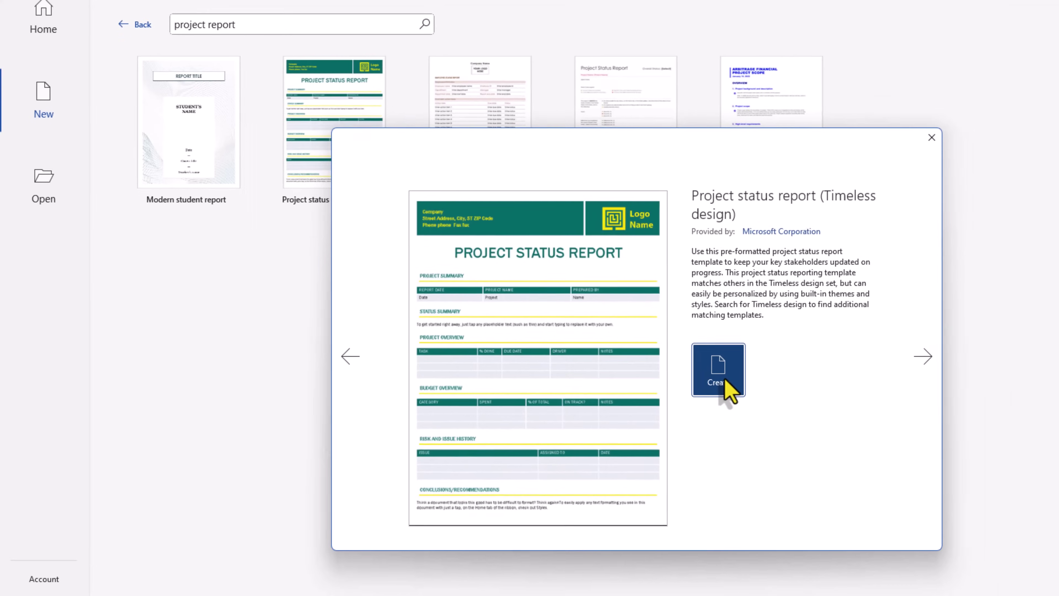
pyautogui.click(726, 381)
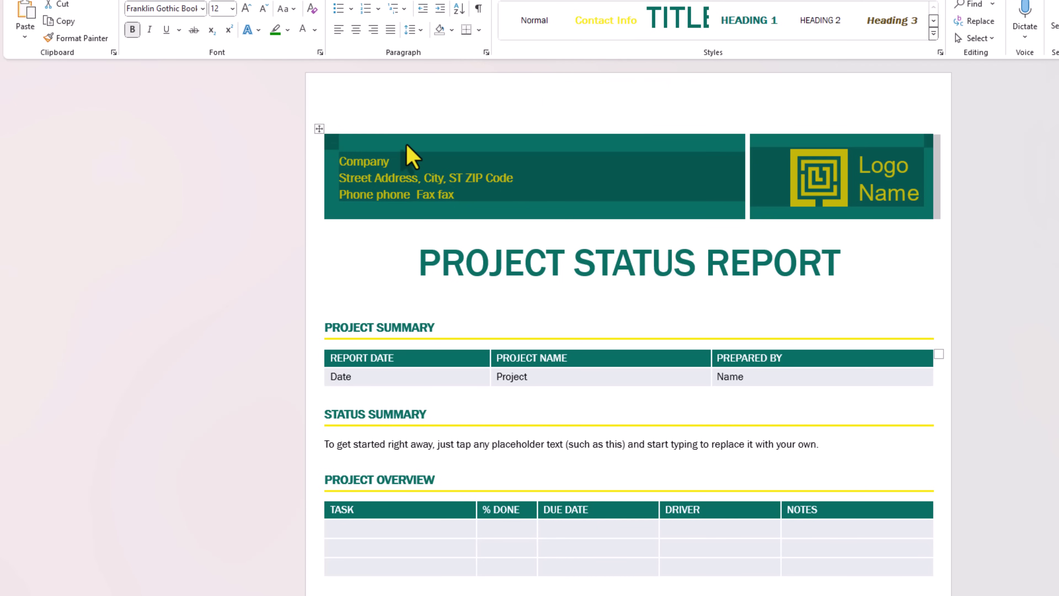
# Delete the company and logo header table and rename PREPARED BY to PROJECT MANAGER.
pyautogui.rightClick(407, 154)
pyautogui.click(605, 112)
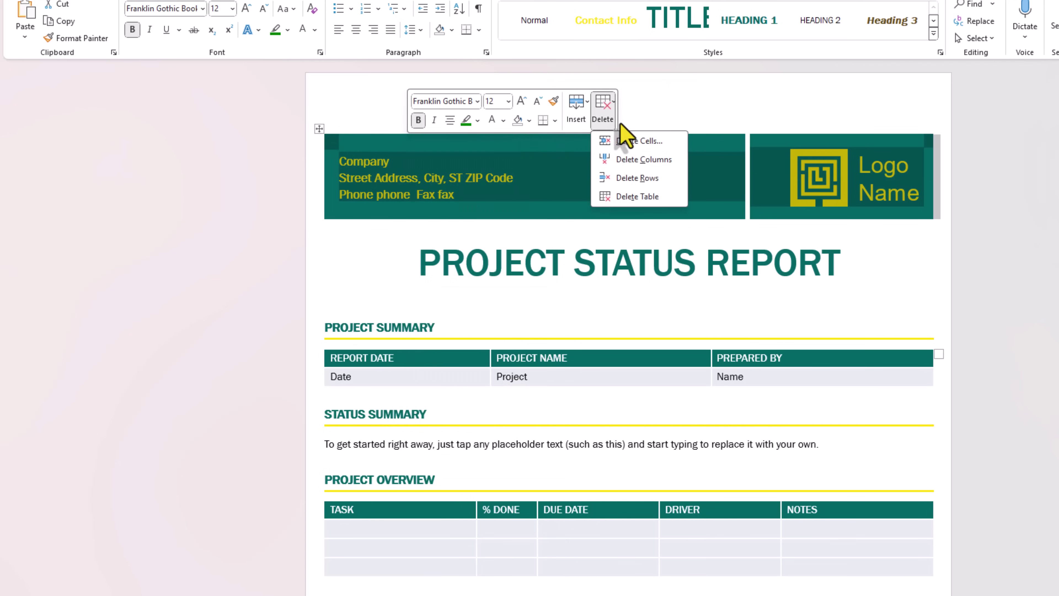
pyautogui.click(646, 179)
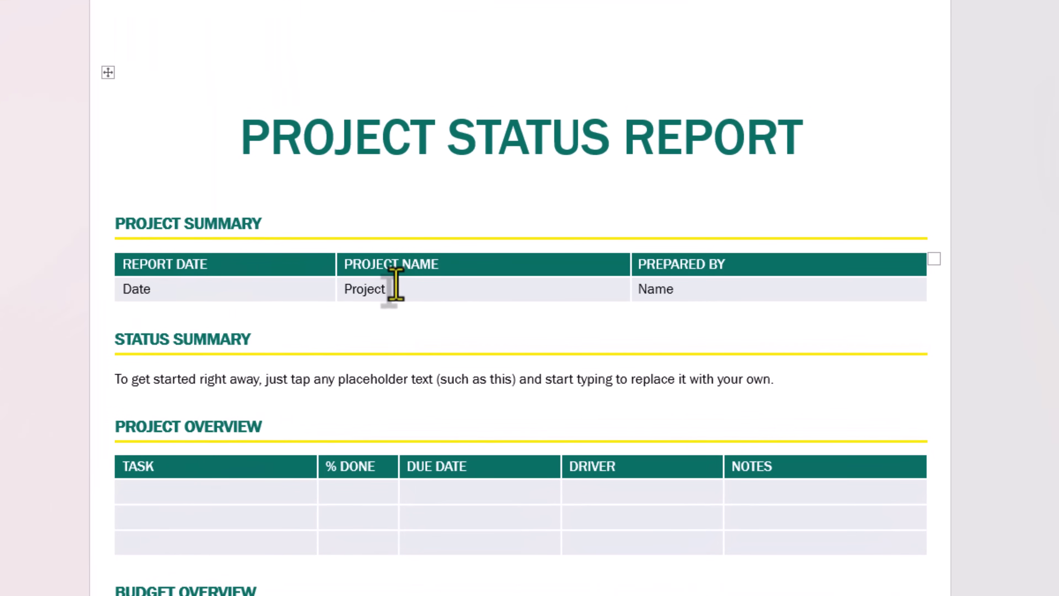
pyautogui.tripleClick(643, 267)
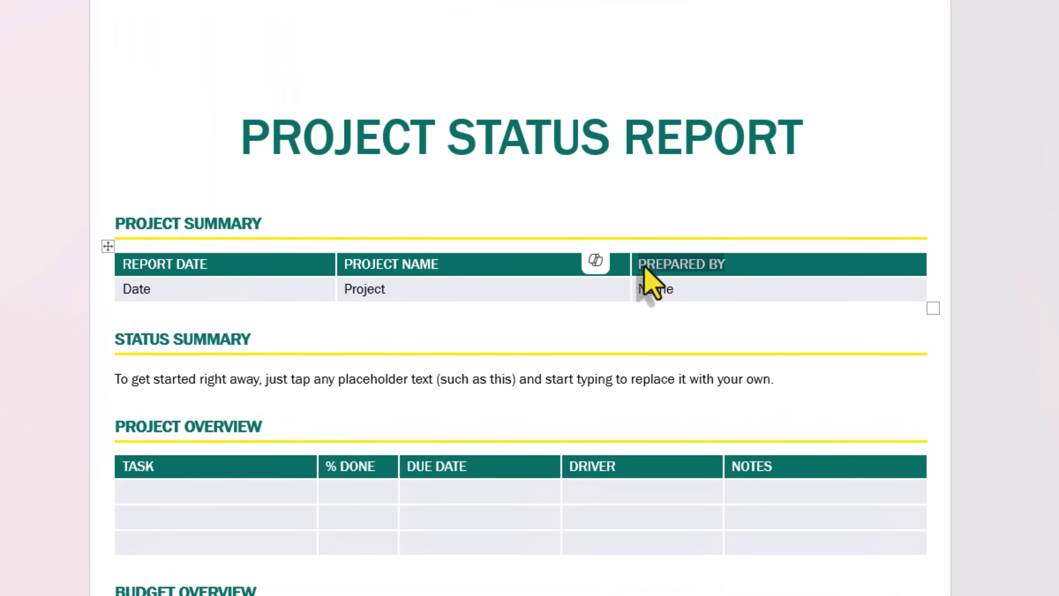
pyautogui.write('PROJECT MANAGER')
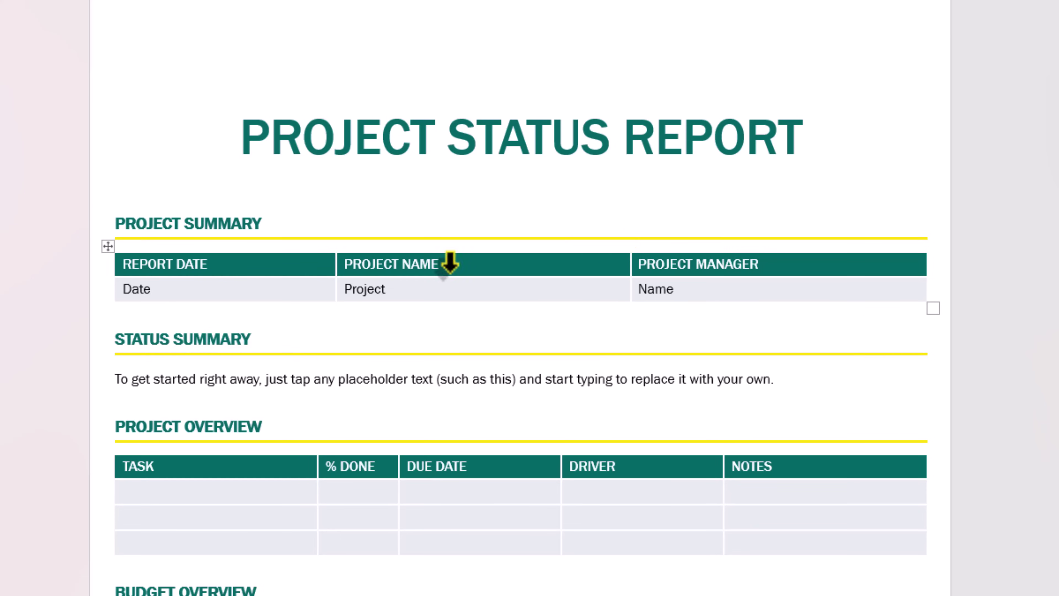
# Replace the Status Summary placeholder with 'The Project Name is currently in Project Status', bolding 'Project Status'.
pyautogui.click(274, 337)
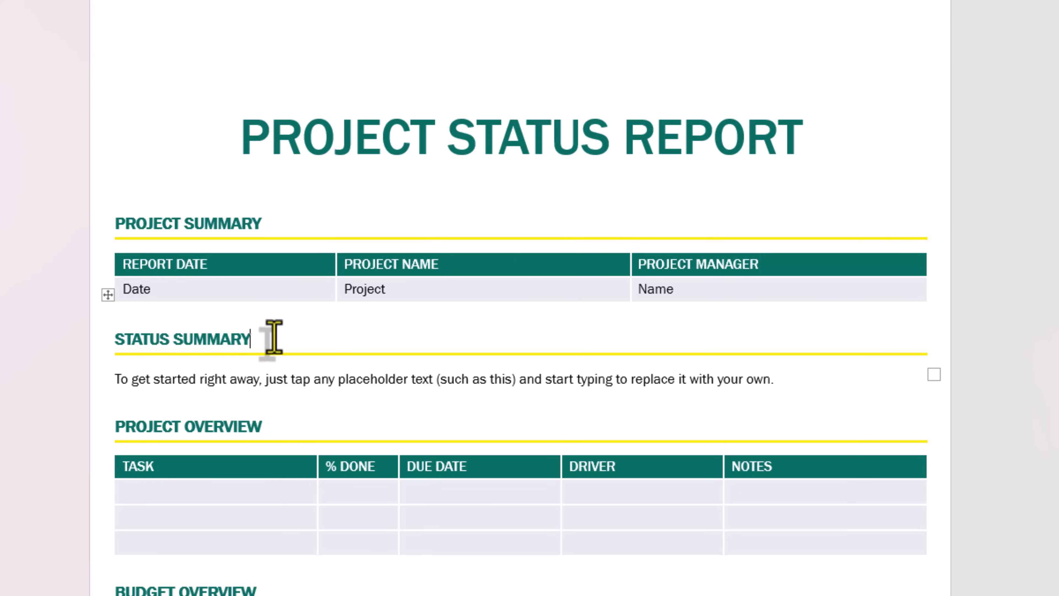
pyautogui.click(130, 385)
pyautogui.press('BackSpace')
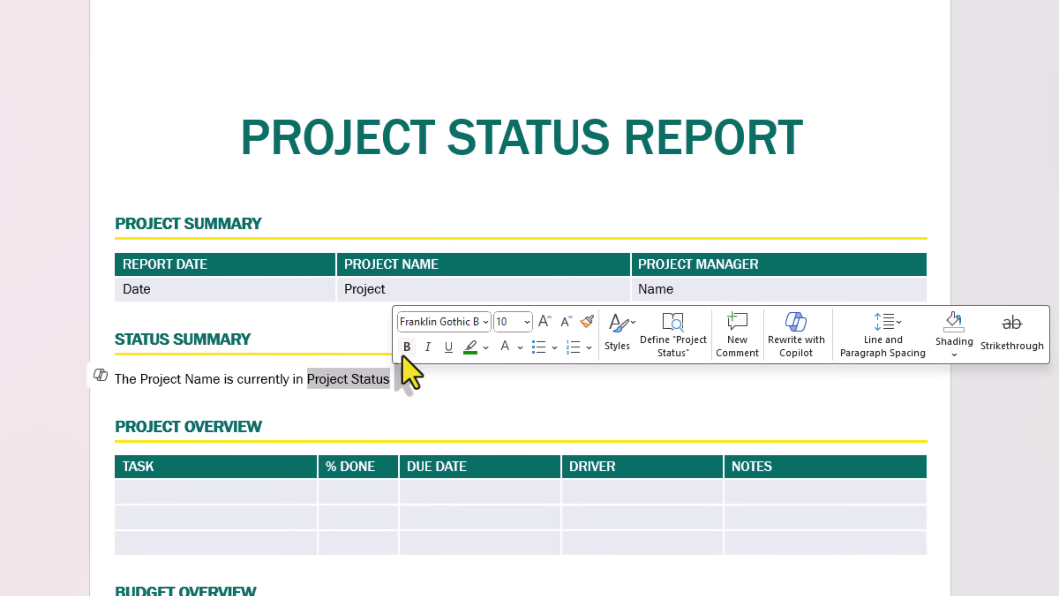
pyautogui.click(407, 347)
pyautogui.click(367, 384)
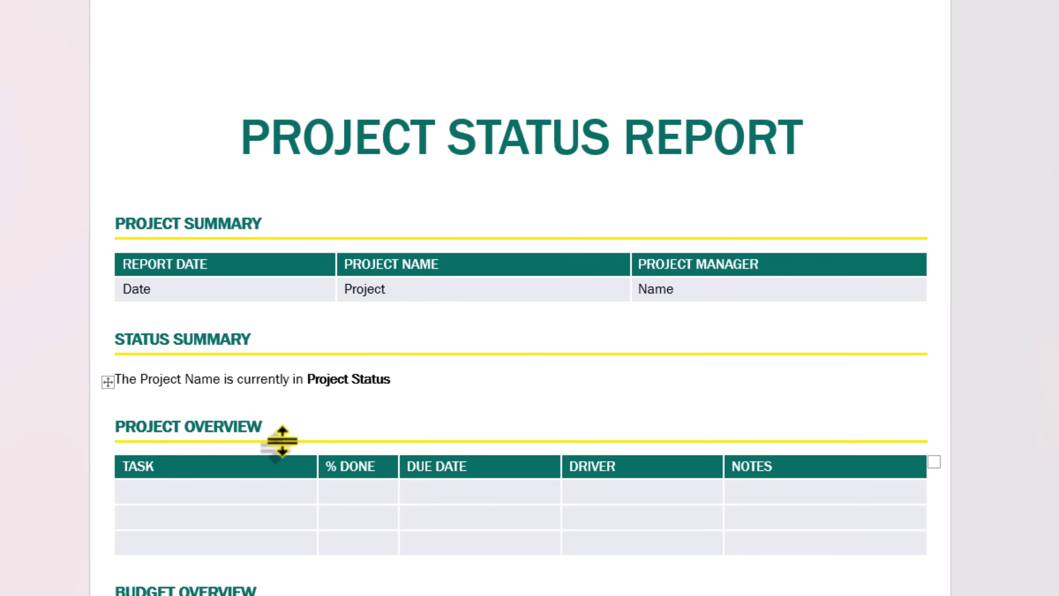
# Retitle PROJECT OVERVIEW to TASKS and rename the table's column headers to STATUS and PRIORITY.
pyautogui.moveTo(272, 428); pyautogui.dragTo(126, 429)
pyautogui.write('TASKS')
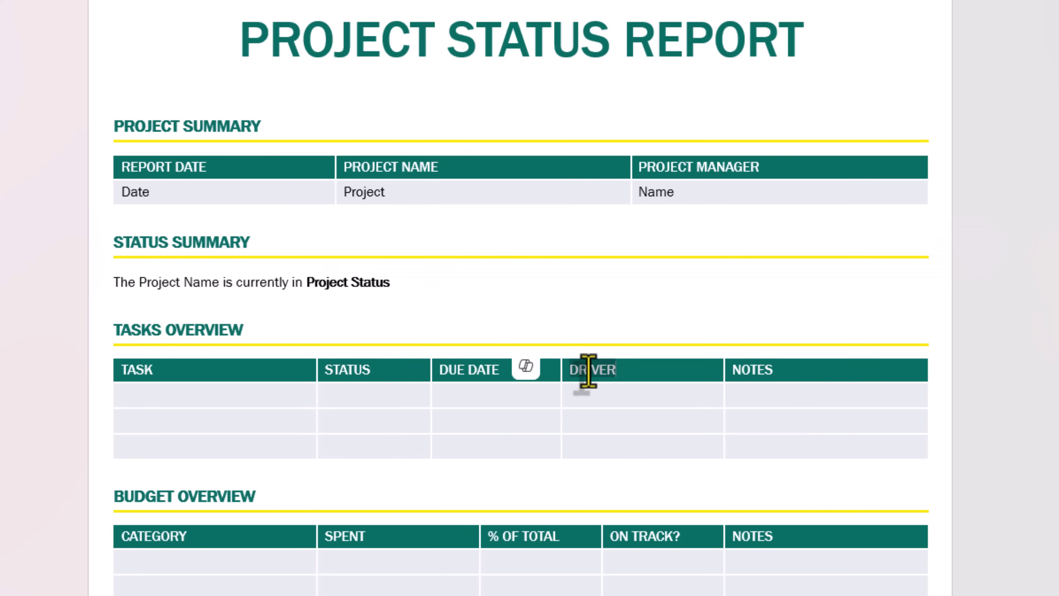
pyautogui.write('PRIORITY')
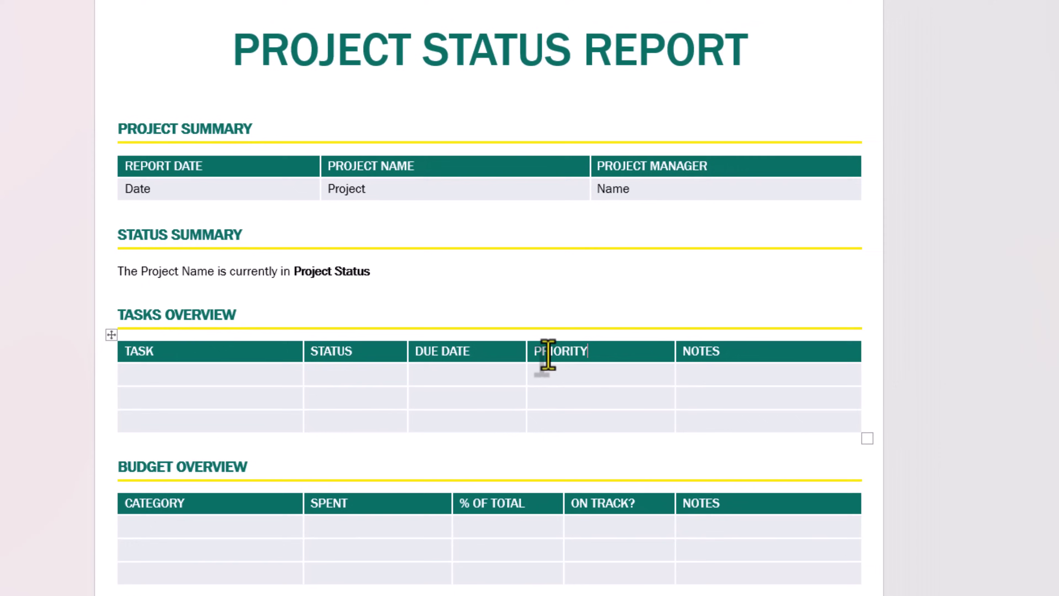
# Delete the NOTES column from the tasks table and stretch it back to full width.
pyautogui.click(794, 340)
pyautogui.rightClick(851, 352)
pyautogui.click(990, 376)
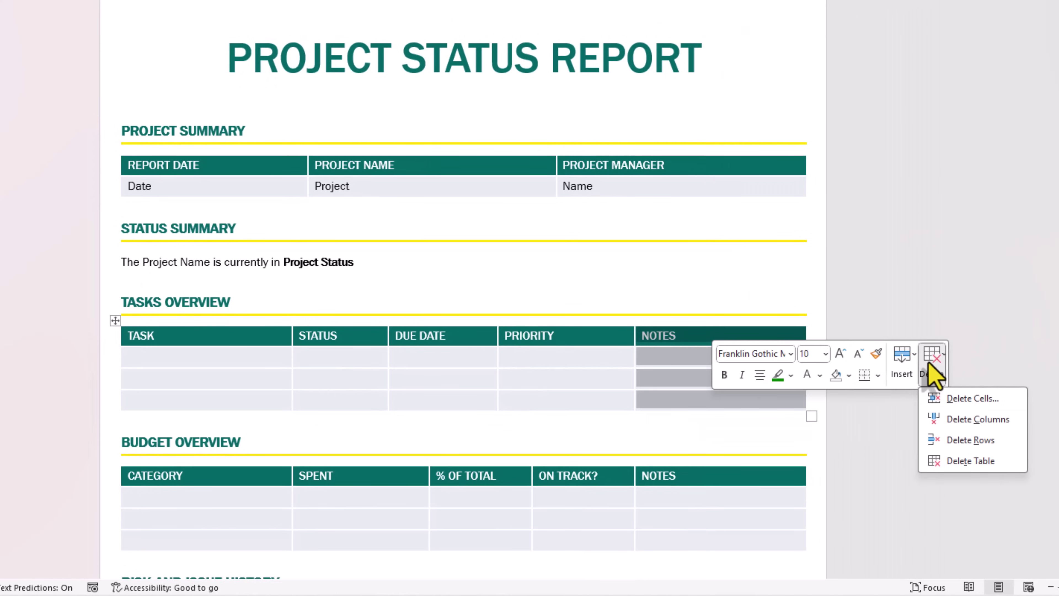
pyautogui.click(934, 420)
pyautogui.moveTo(634, 360); pyautogui.dragTo(783, 361)
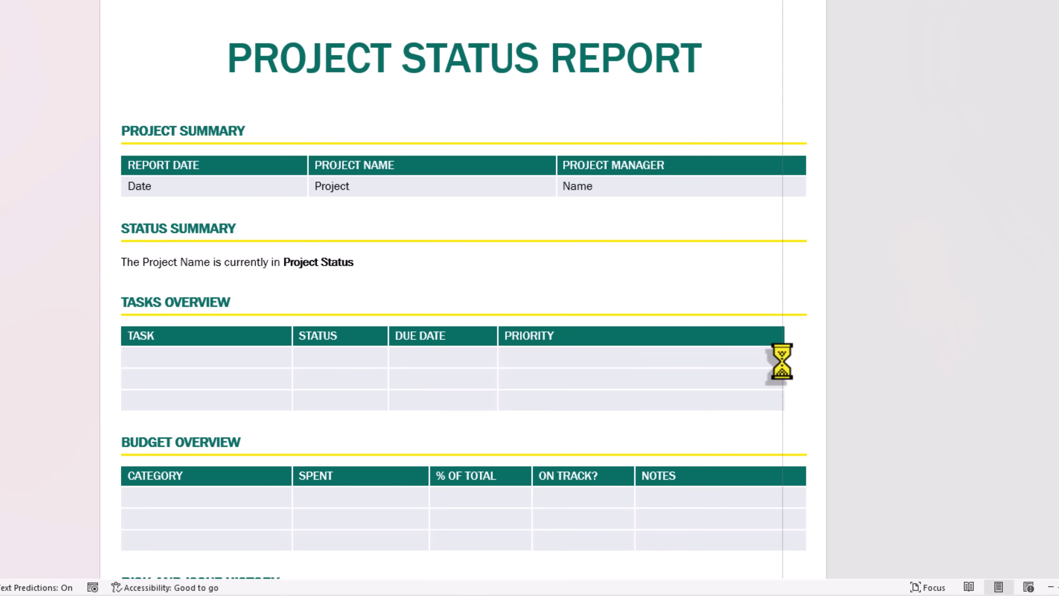
# Remove the budget and risk sections and retitle CONCLUSIONS/RECOMMENDATIONS to NOTES with text 'Notes'.
pyautogui.scroll(-3, 325, 330)
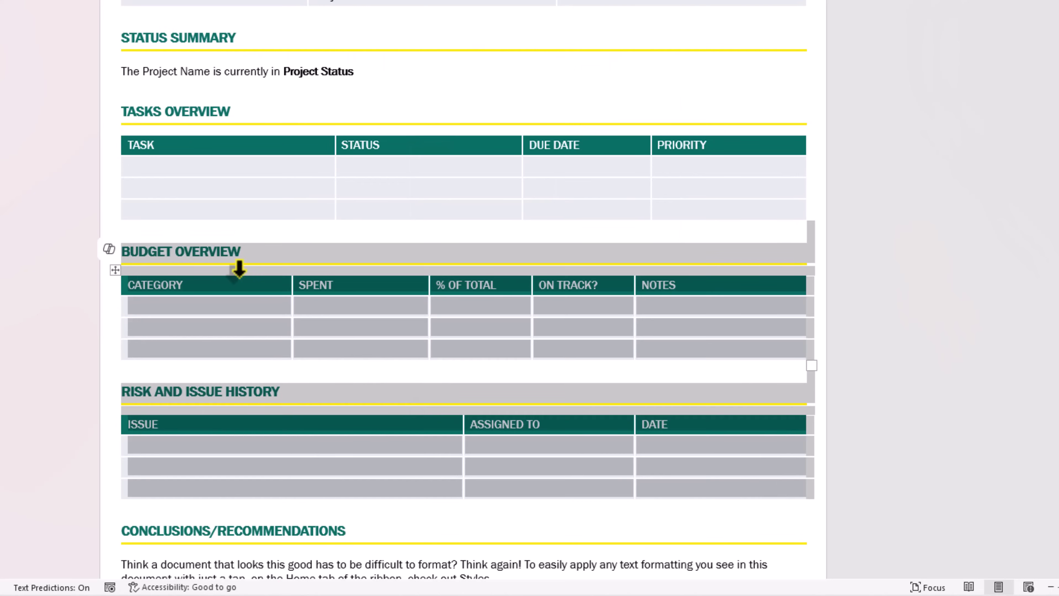
pyautogui.press('Delete')
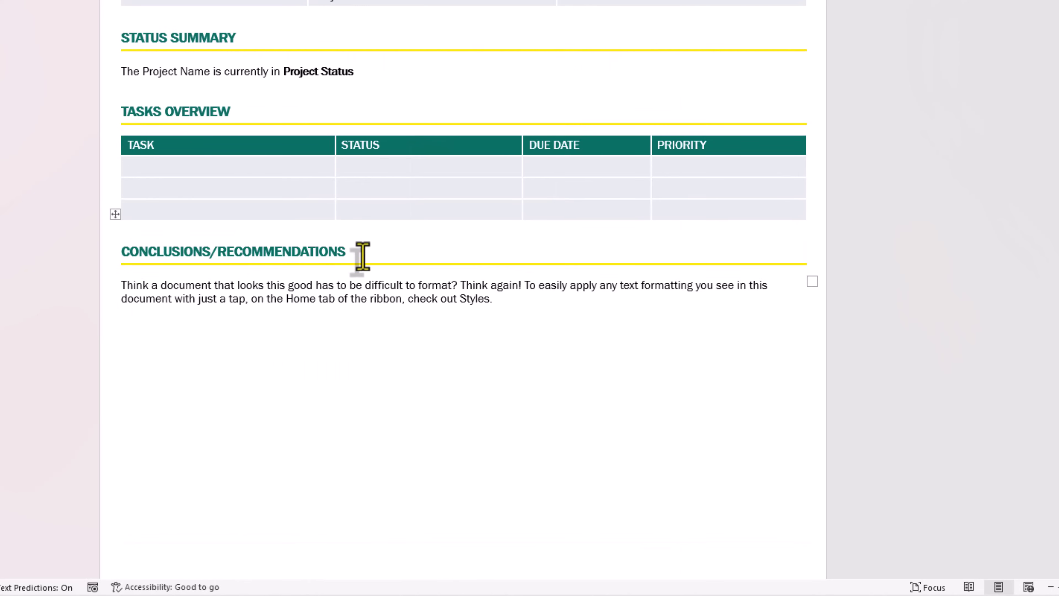
pyautogui.tripleClick(202, 252)
pyautogui.write('NOTES')
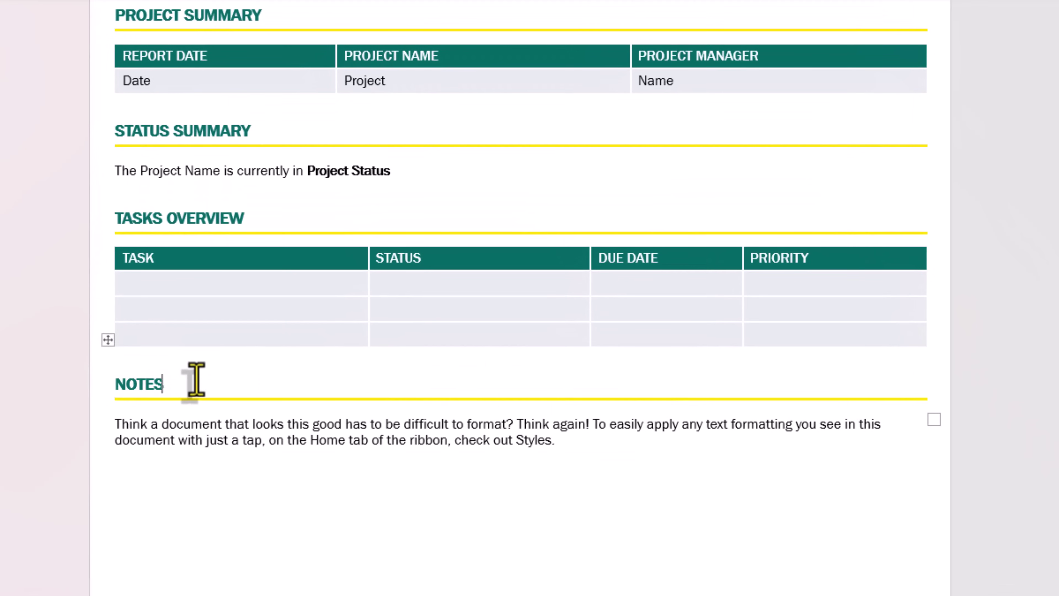
pyautogui.tripleClick(190, 421)
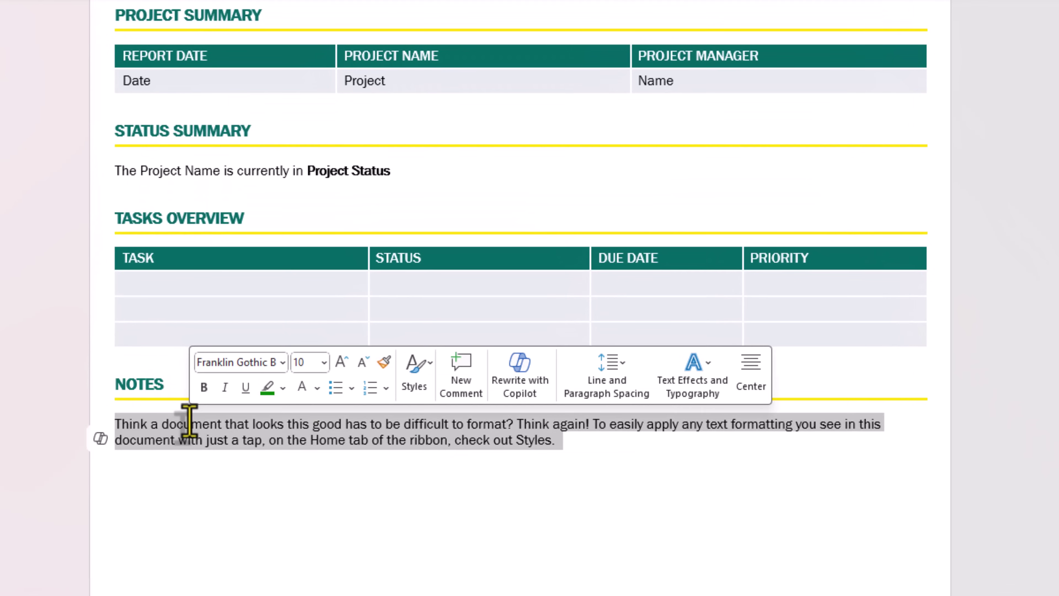
pyautogui.write('Notes')
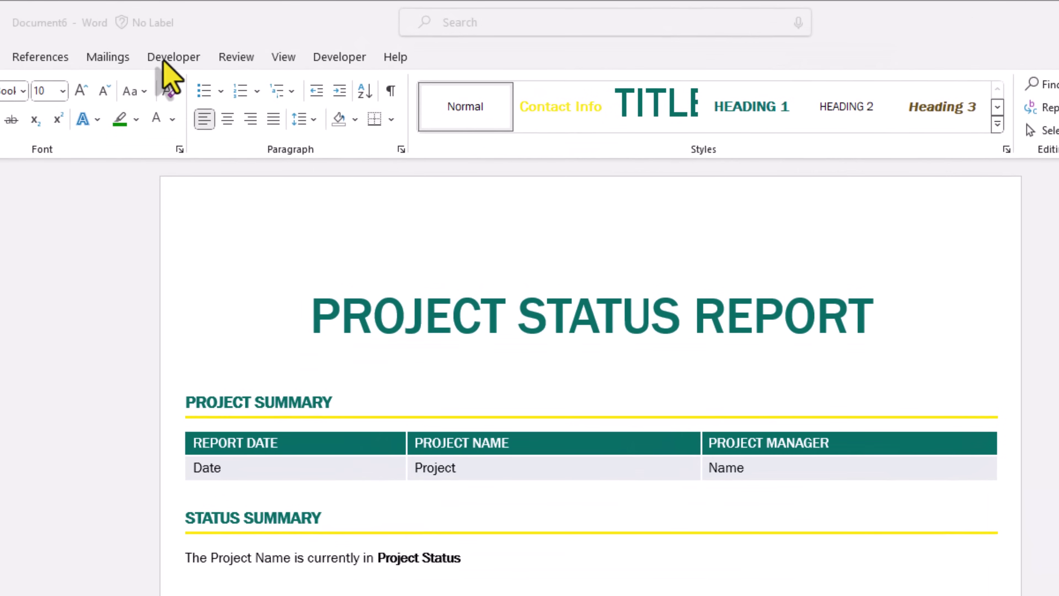
# Turn the report date cell into a plain text content control titled prjDate.
pyautogui.click(165, 63)
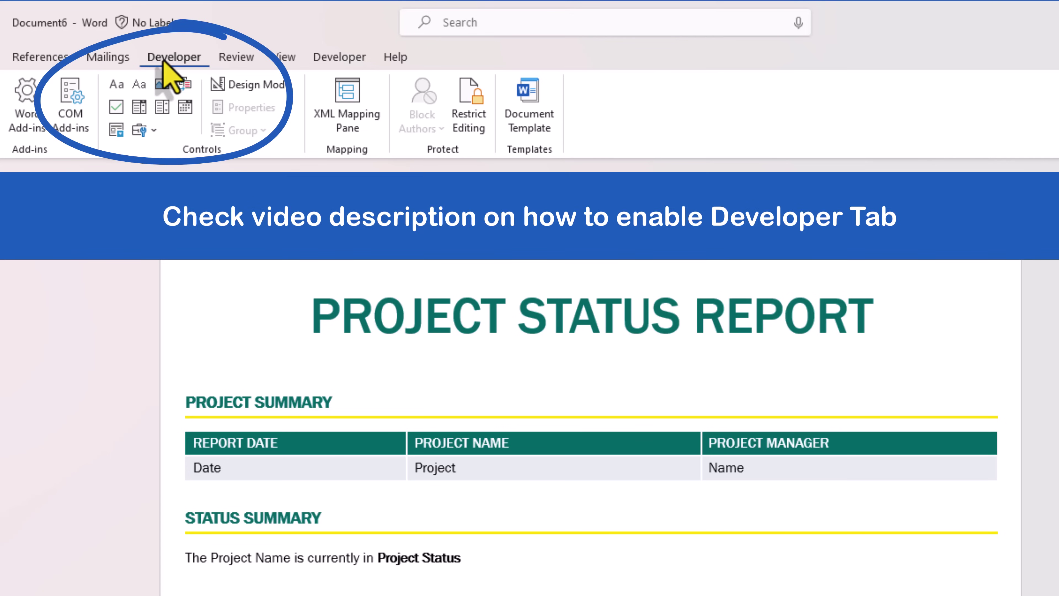
pyautogui.doubleClick(208, 468)
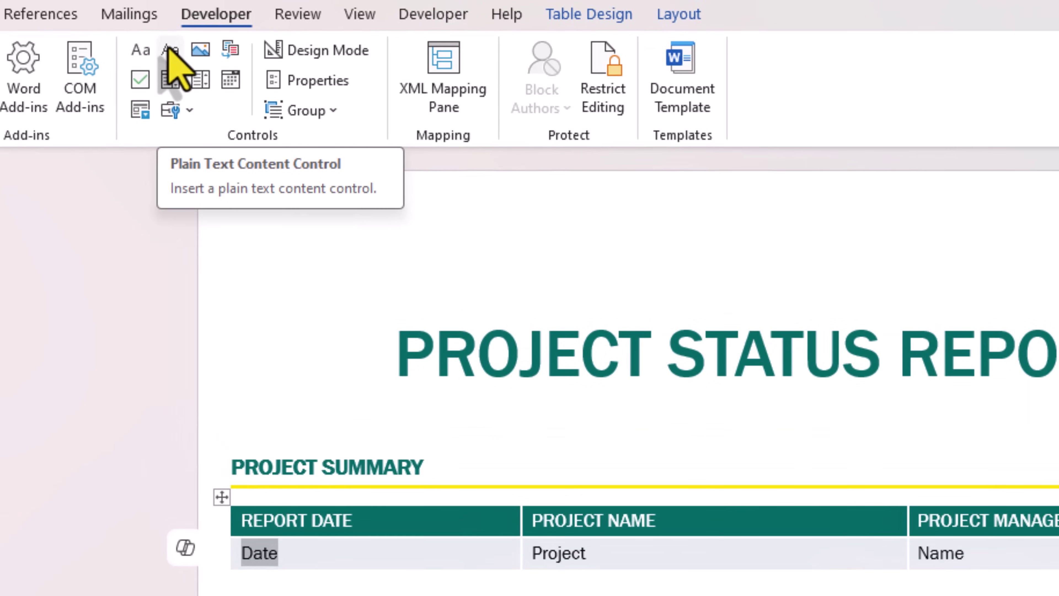
pyautogui.click(169, 51)
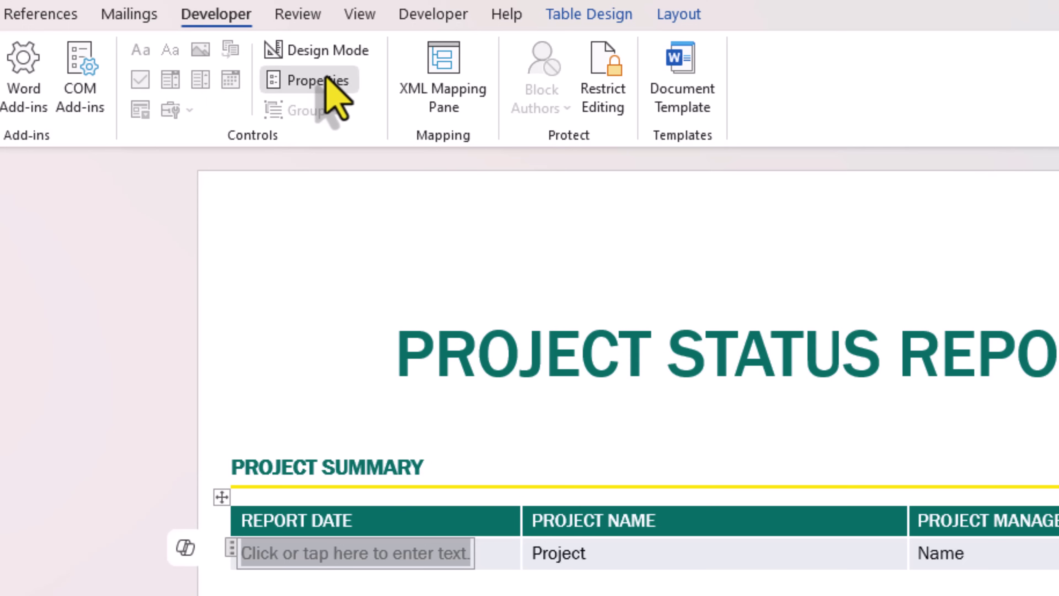
pyautogui.click(318, 81)
pyautogui.write('prjDate')
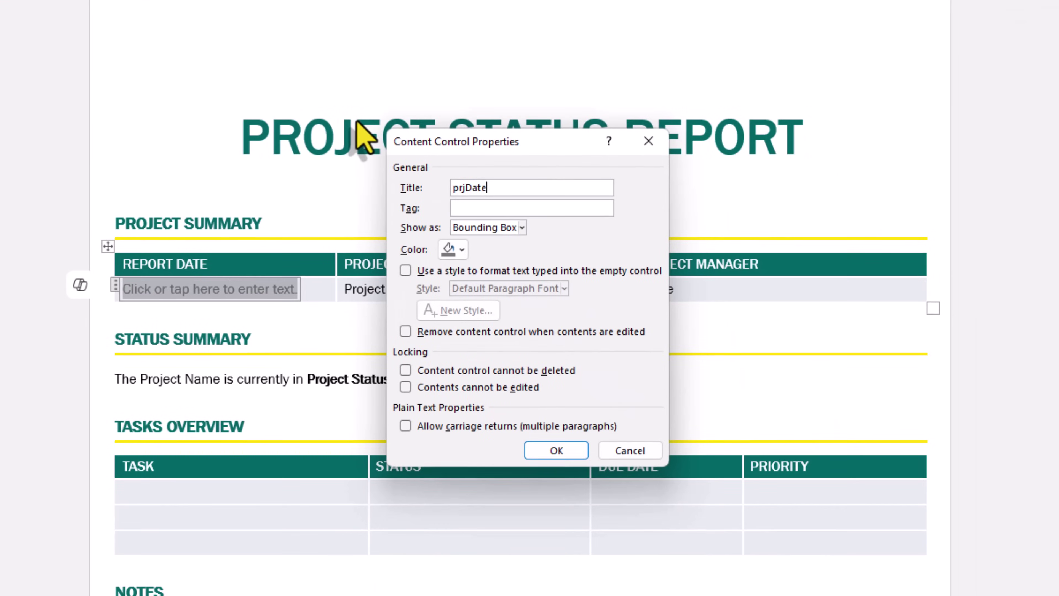
pyautogui.hotkey('ctrl', 'a')
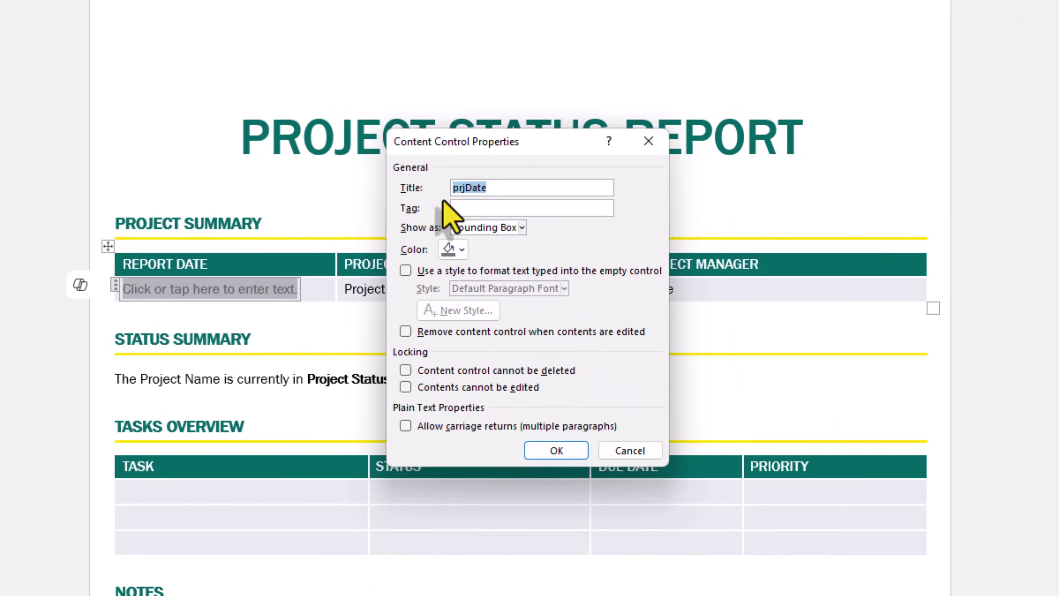
pyautogui.click(542, 452)
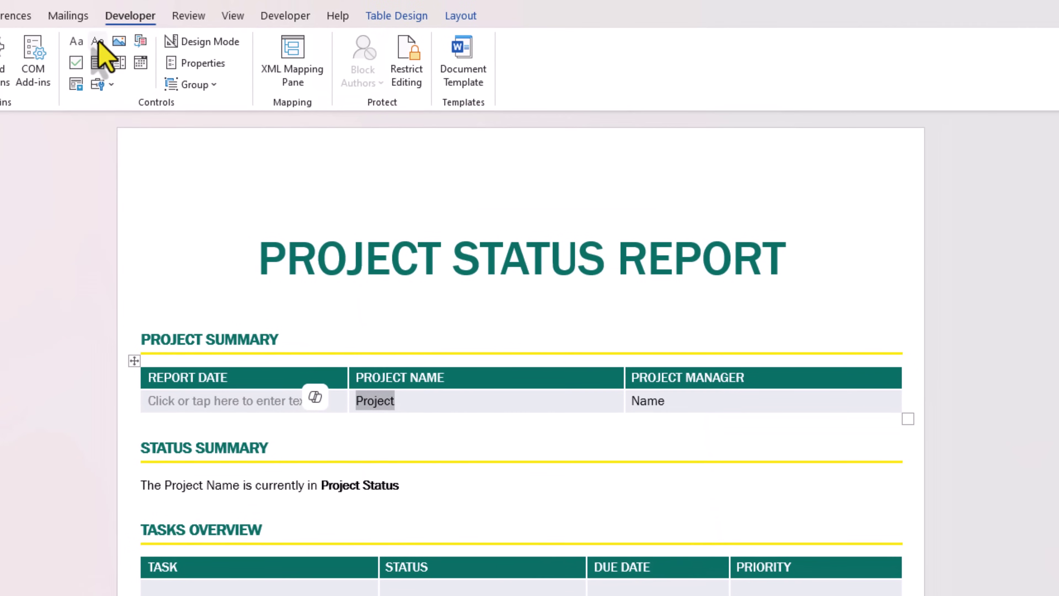
# Add plain text content controls titled prjName and prjManager to the Project Name and Project Manager cells.
pyautogui.click(99, 42)
pyautogui.click(202, 62)
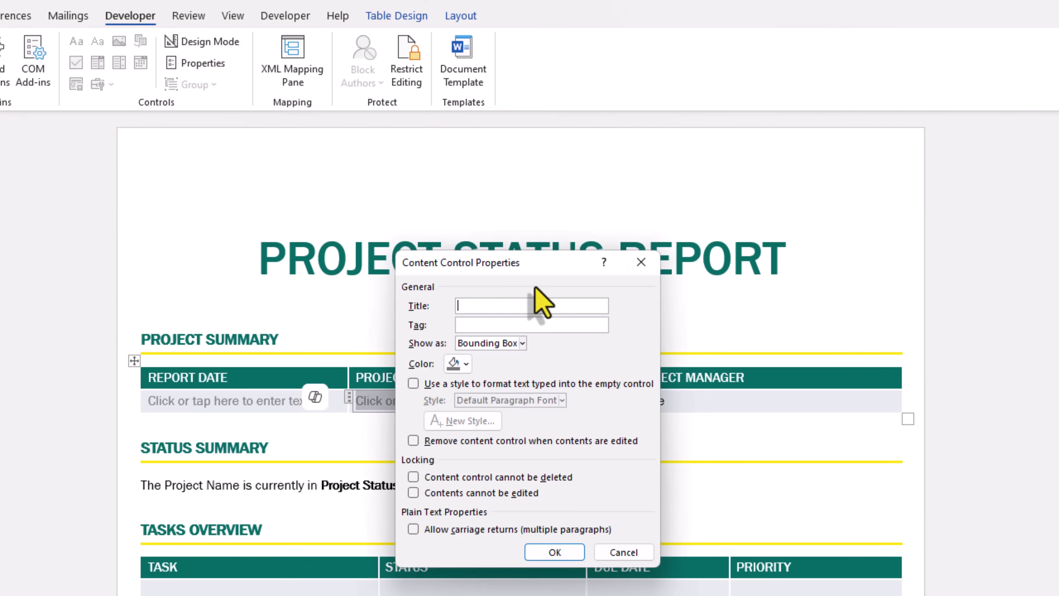
pyautogui.write('prjName')
pyautogui.click(555, 552)
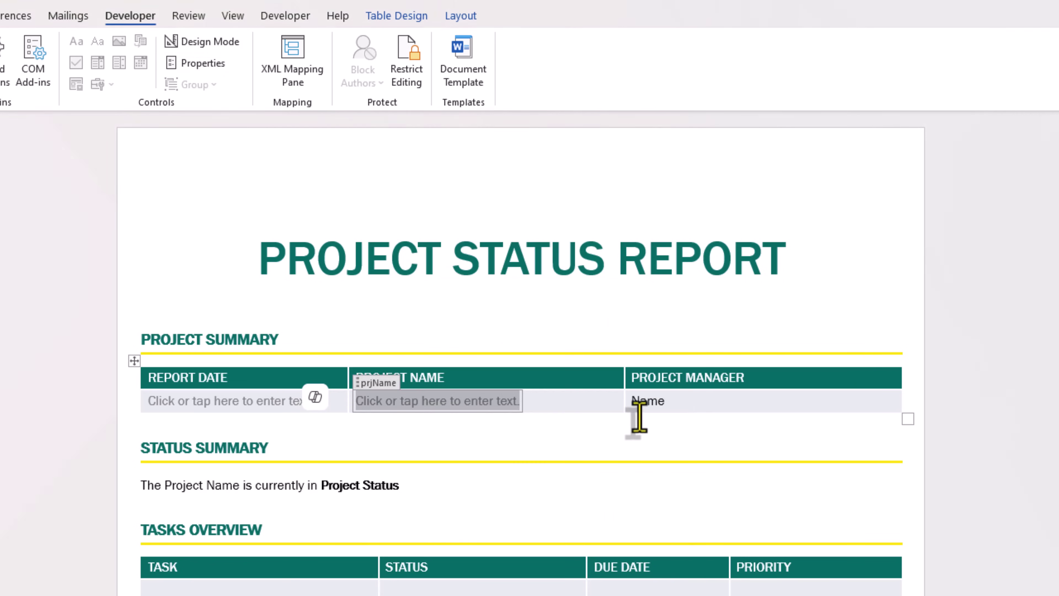
pyautogui.doubleClick(649, 401)
pyautogui.click(96, 42)
pyautogui.click(203, 63)
pyautogui.write('prjManager')
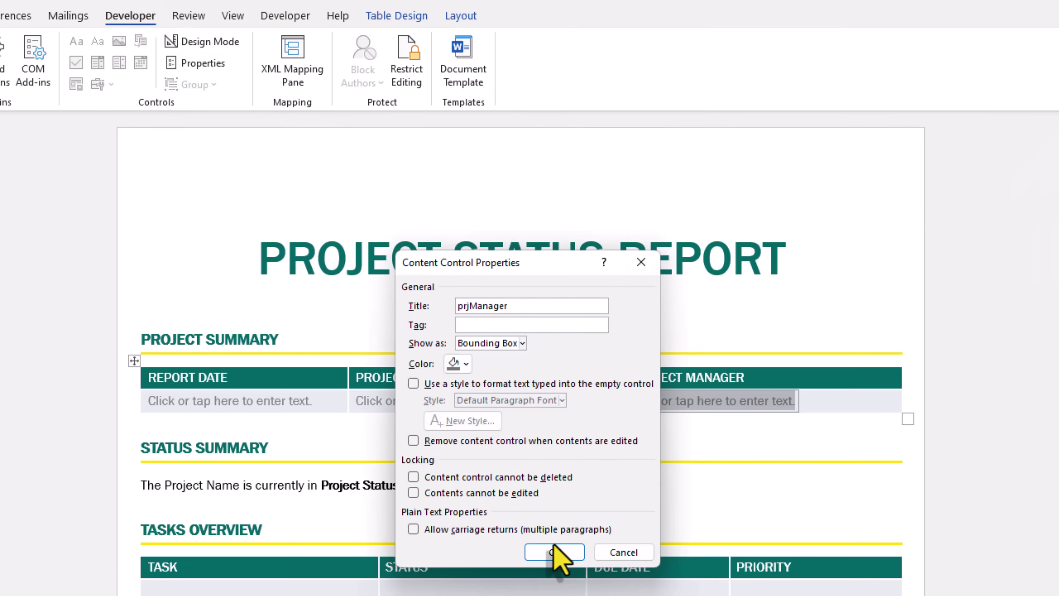
pyautogui.click(555, 553)
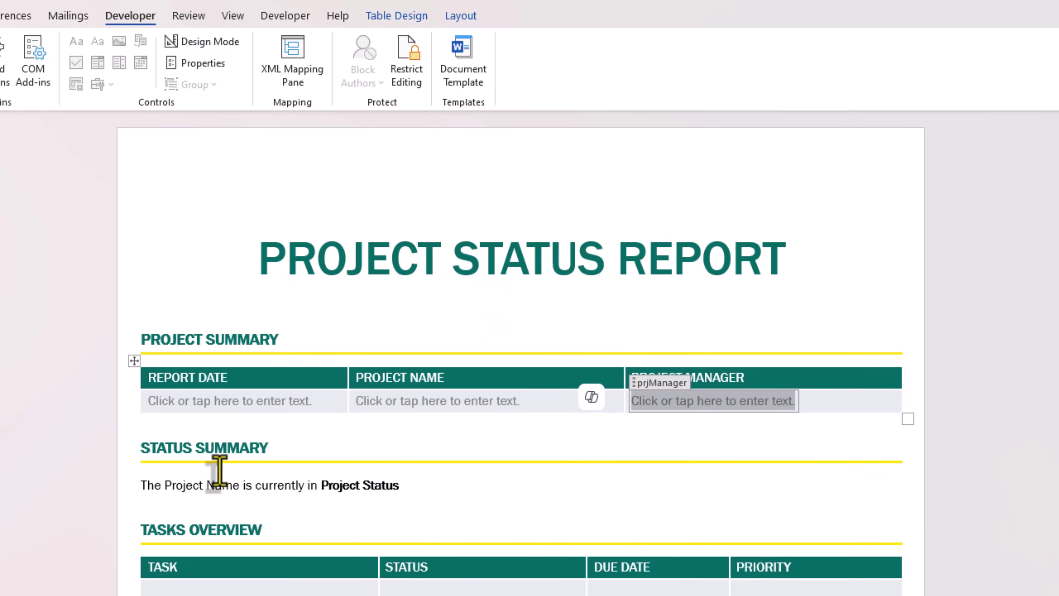
# Wrap 'The Project Name' and 'Project Status' in plain text controls titled ProjectName and prjStatus.
pyautogui.moveTo(142, 485); pyautogui.dragTo(232, 492)
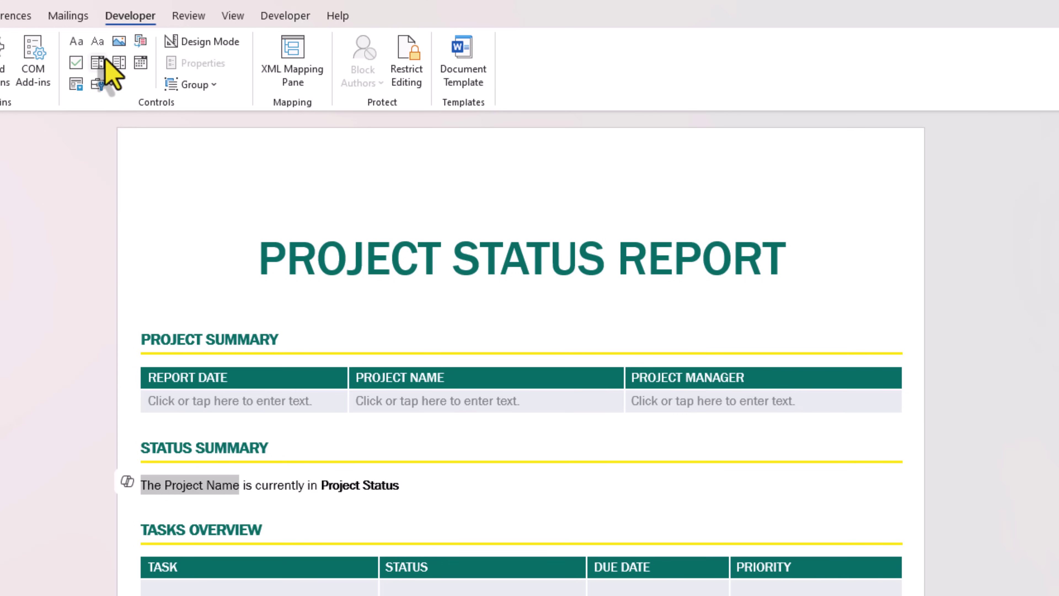
pyautogui.click(97, 41)
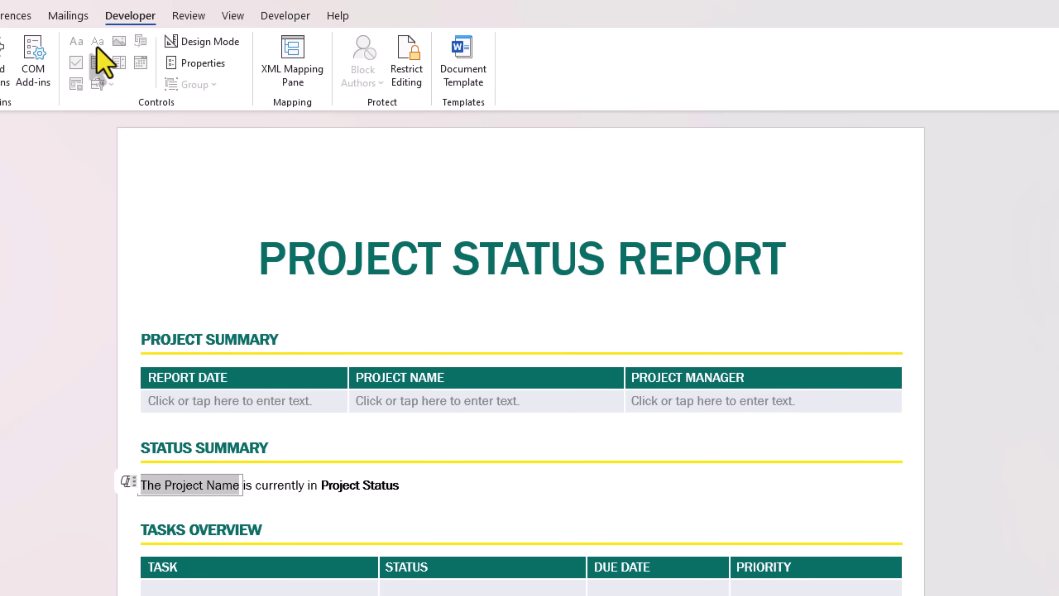
pyautogui.click(196, 63)
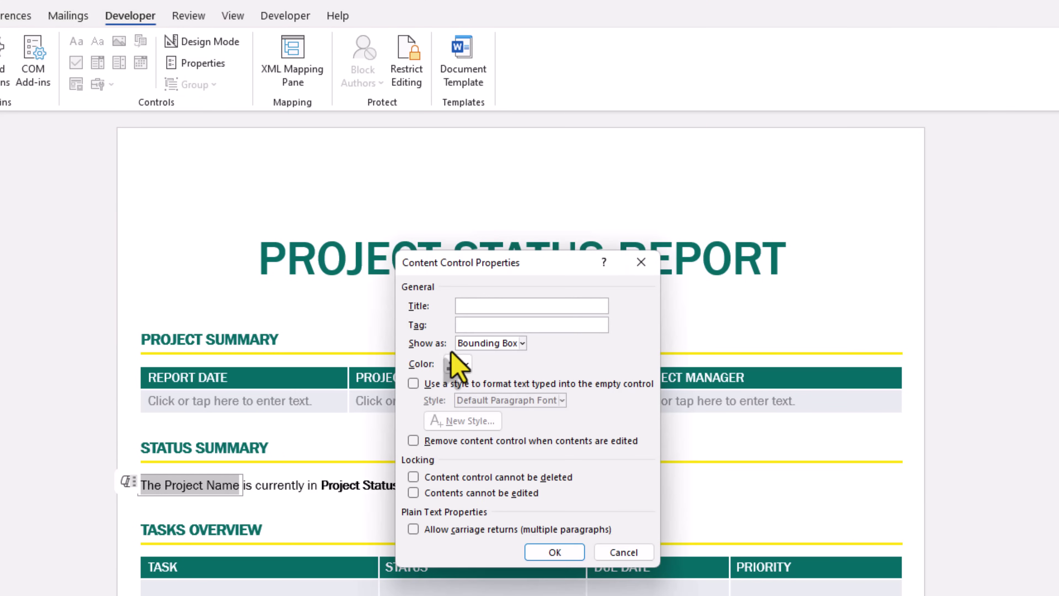
pyautogui.write('ProjectName')
pyautogui.click(542, 552)
pyautogui.click(394, 486)
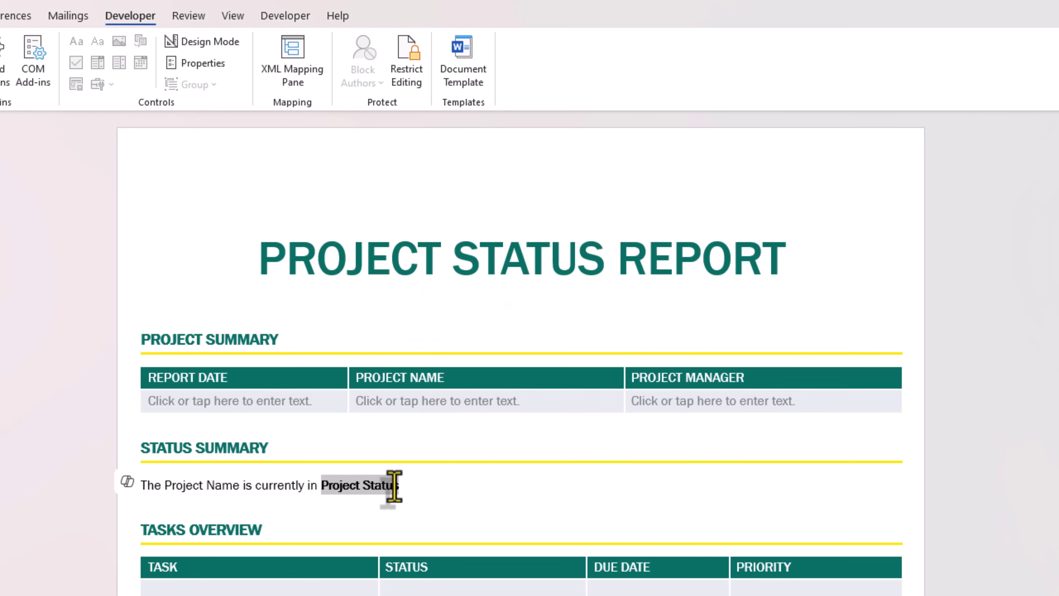
pyautogui.moveTo(395, 486); pyautogui.dragTo(398, 487)
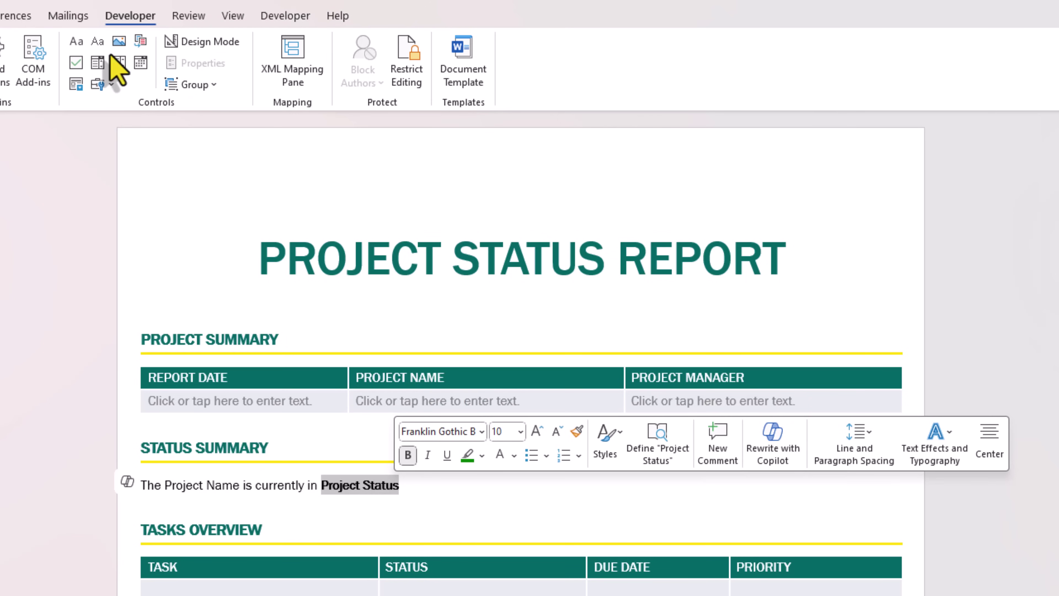
pyautogui.click(97, 40)
pyautogui.click(202, 63)
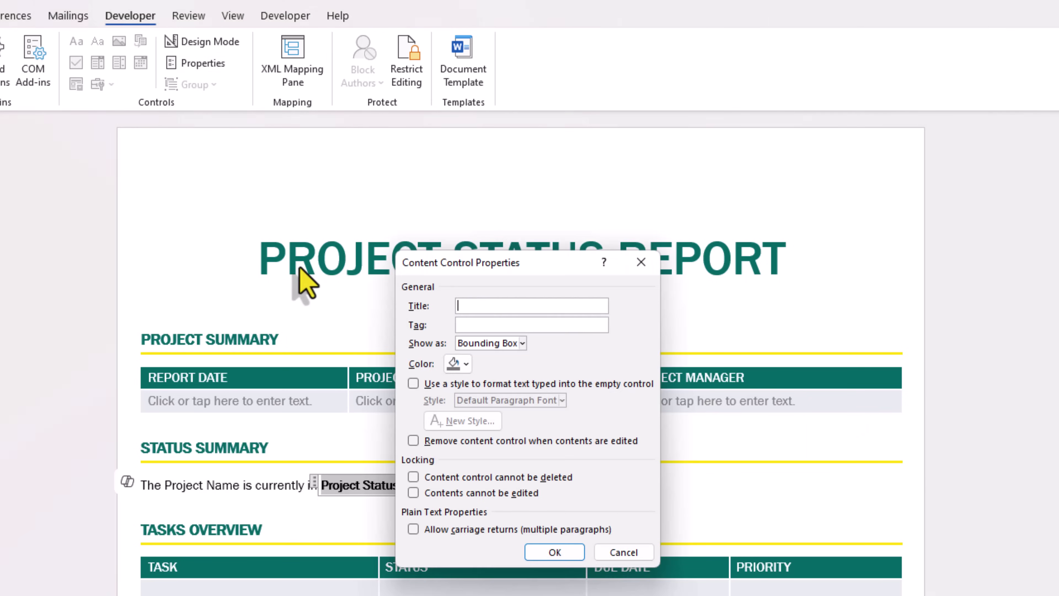
pyautogui.click(547, 553)
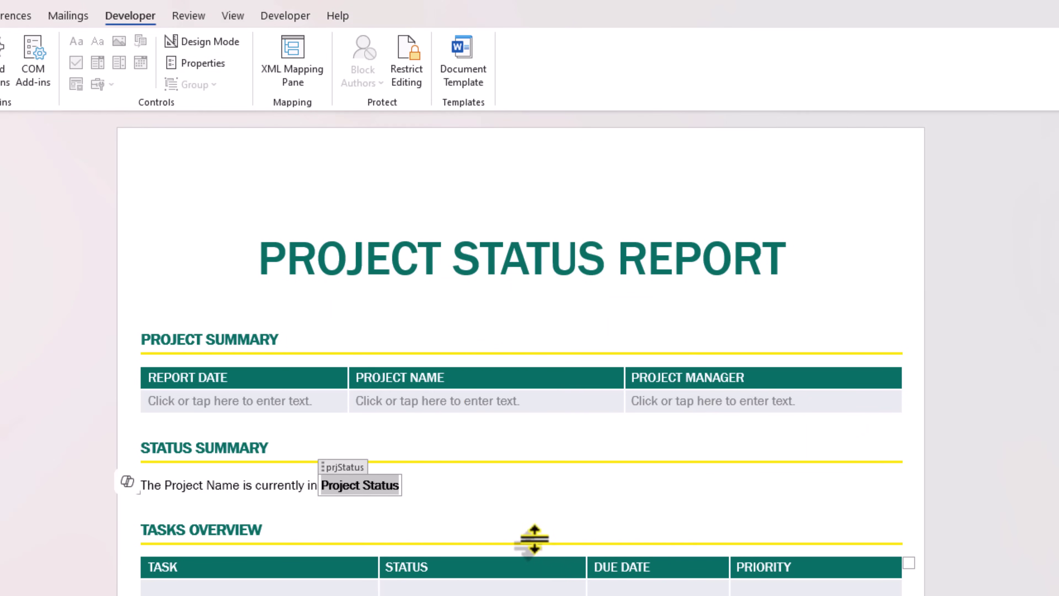
# Title the task row's content controls TaskName, TaskStatus, TaskDueDate and TaskPriority.
pyautogui.click(532, 537)
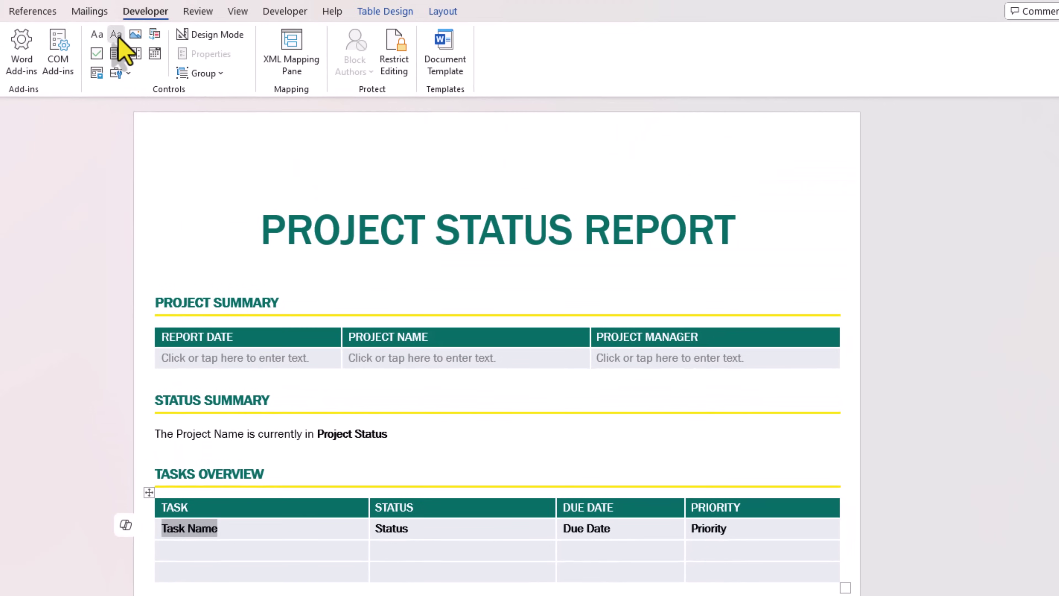
pyautogui.click(192, 57)
pyautogui.write('TaskName')
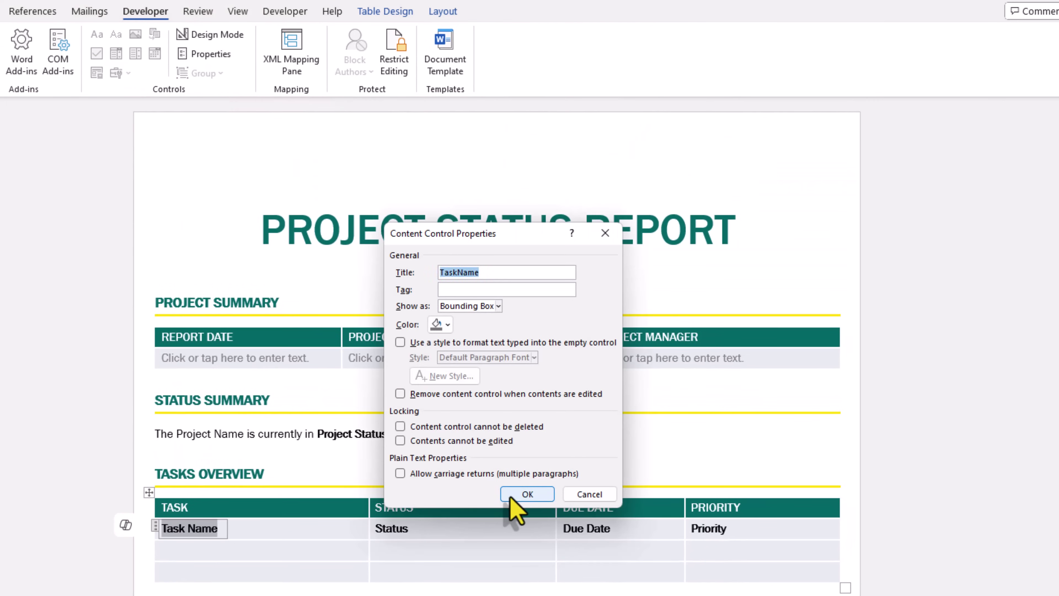
pyautogui.click(511, 497)
pyautogui.doubleClick(384, 532)
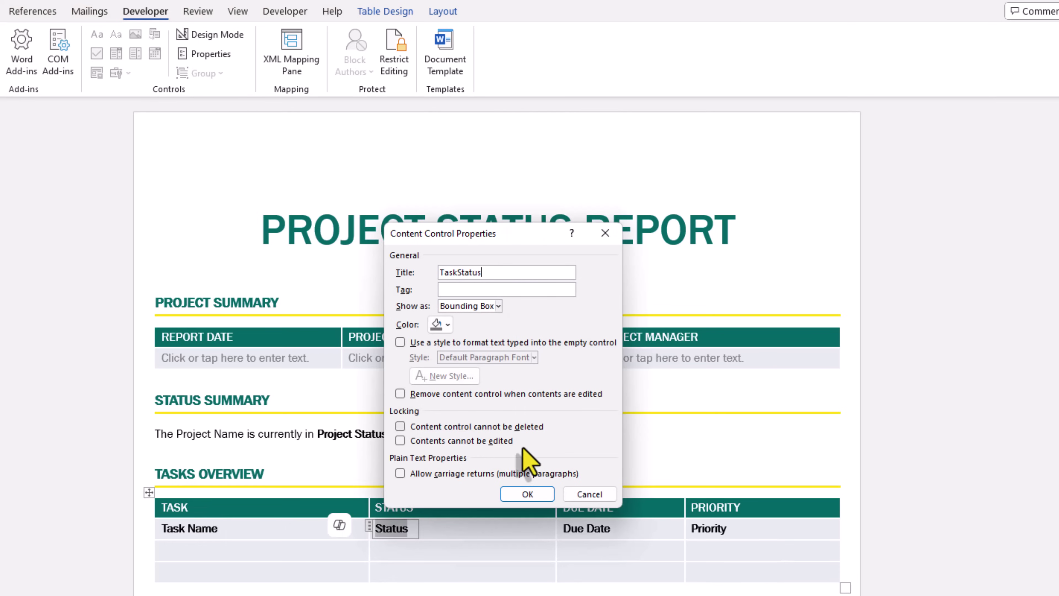
pyautogui.click(528, 495)
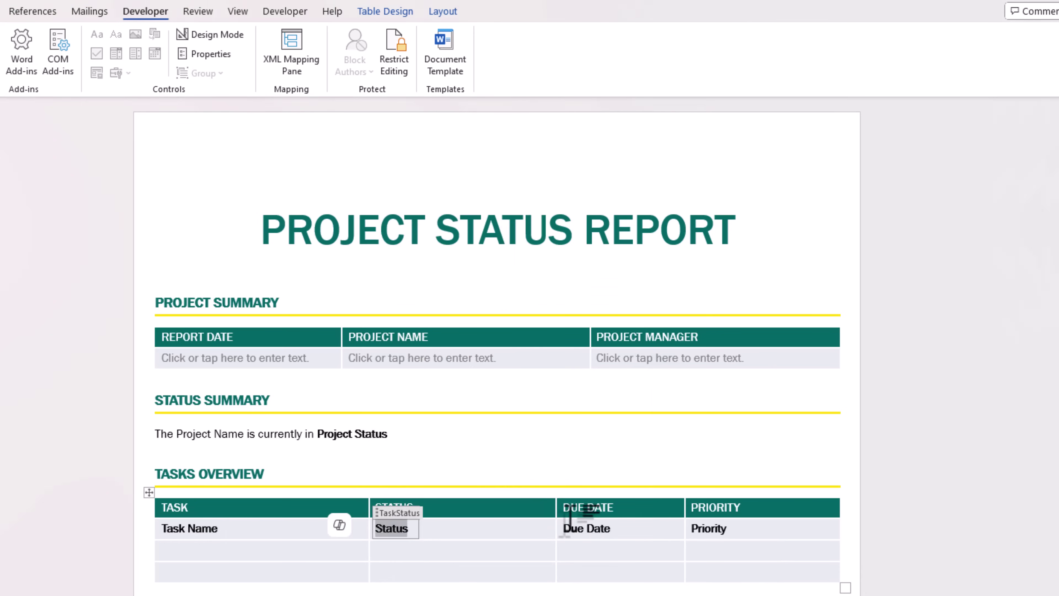
pyautogui.moveTo(608, 532); pyautogui.dragTo(565, 531)
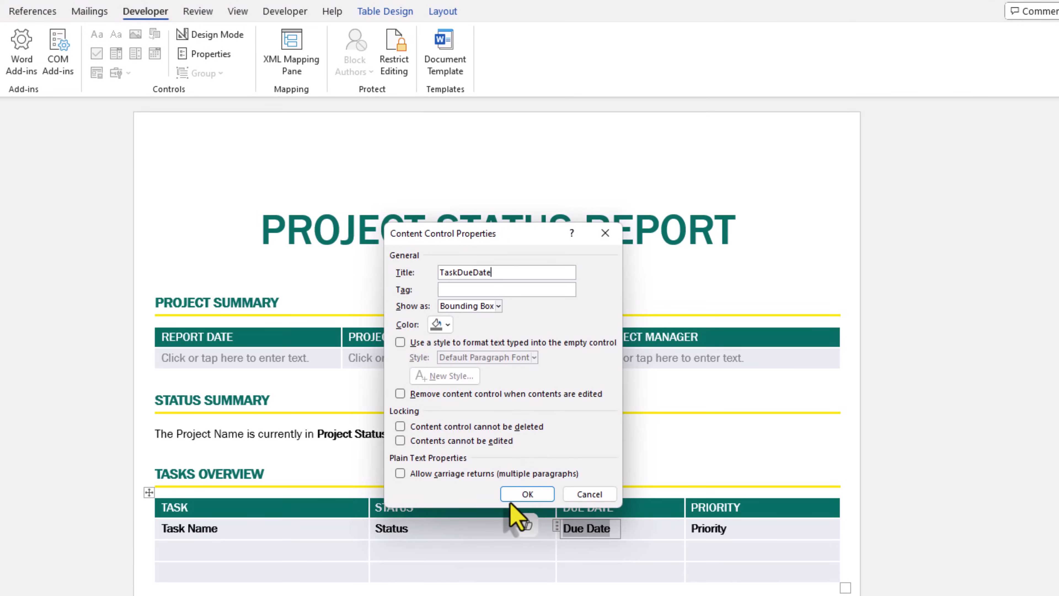
pyautogui.click(523, 496)
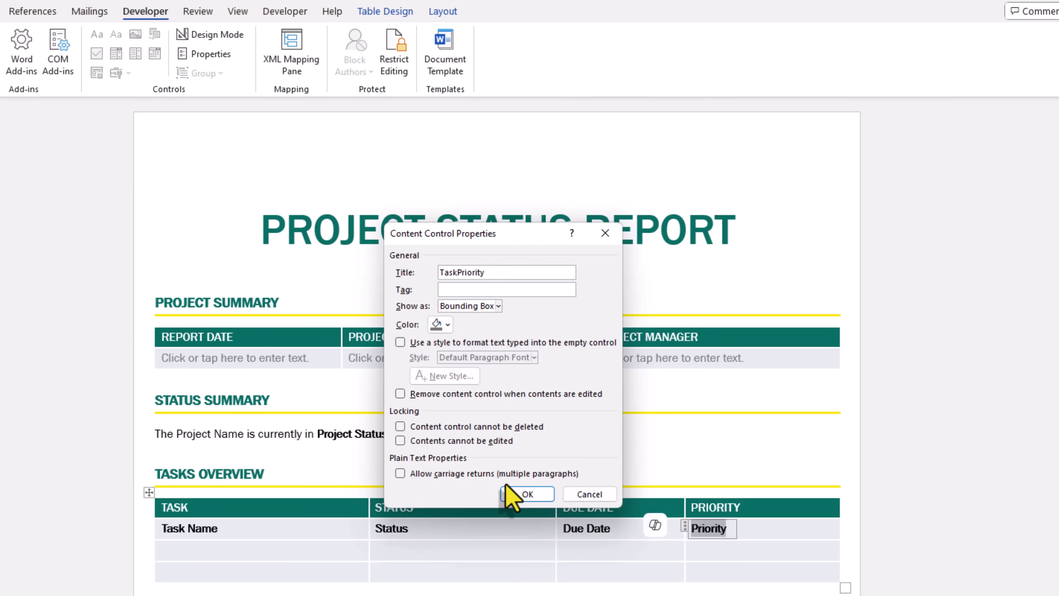
pyautogui.click(518, 495)
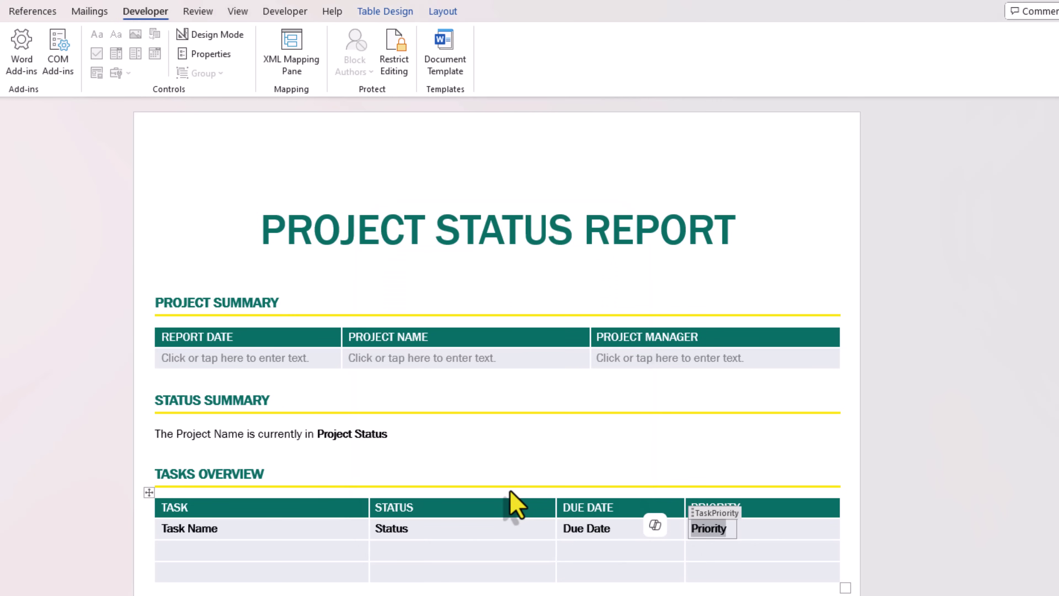
# Select the two empty task rows and bring up the table deletion options.
pyautogui.moveTo(333, 552); pyautogui.dragTo(684, 571)
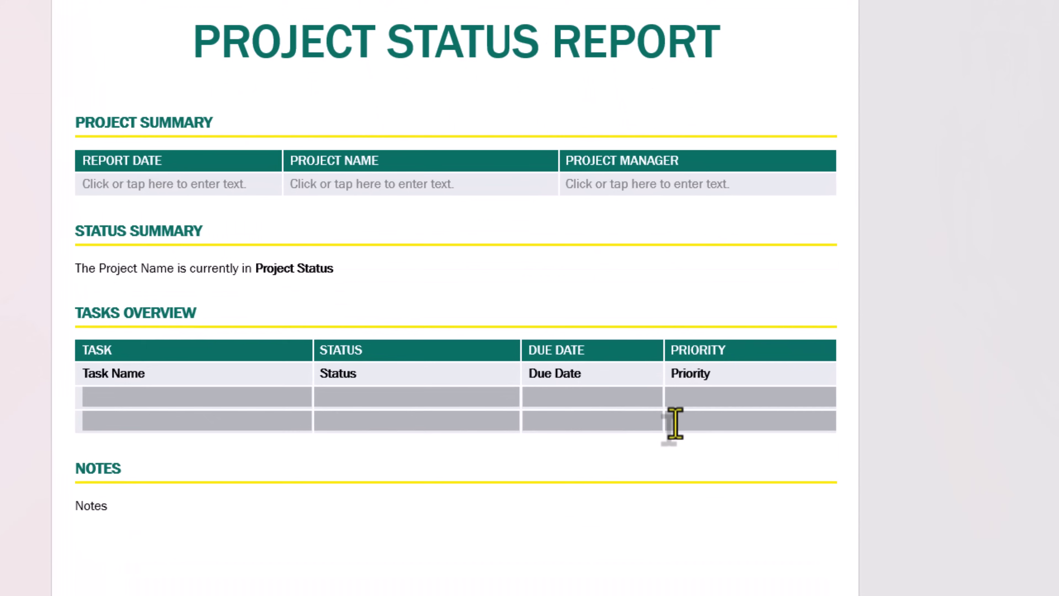
pyautogui.rightClick(681, 433)
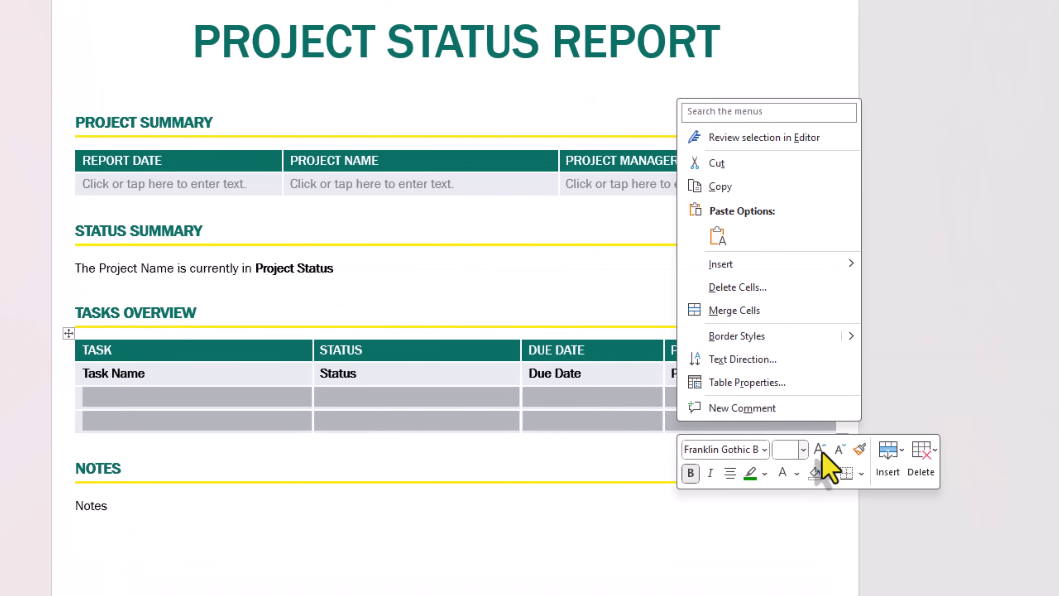
pyautogui.click(924, 484)
# Delete the two empty rows and make the task row a repeating section titled TasksTable.
pyautogui.click(919, 543)
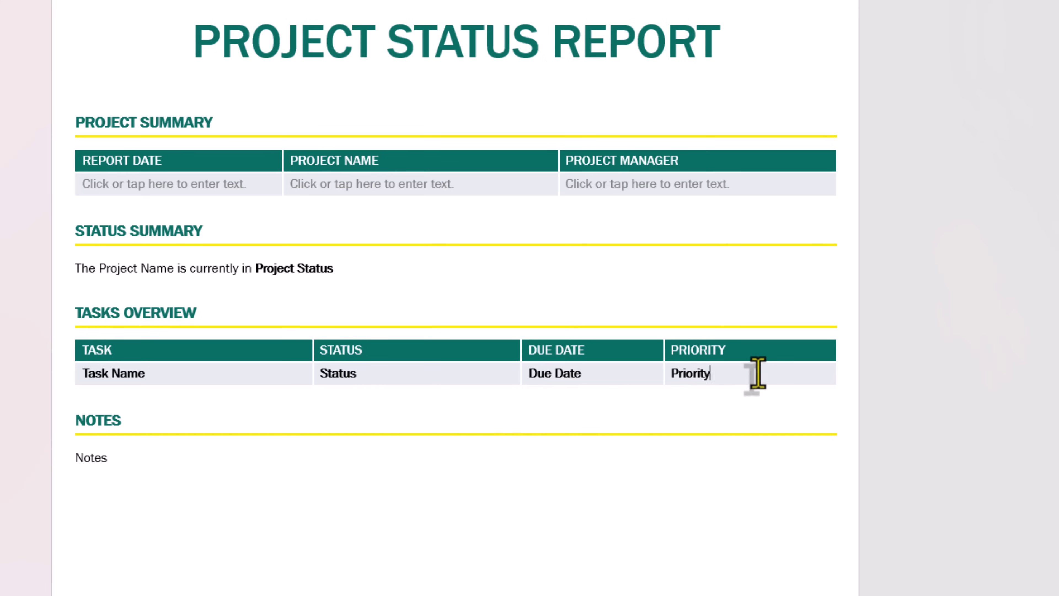
pyautogui.moveTo(740, 371); pyautogui.dragTo(125, 378)
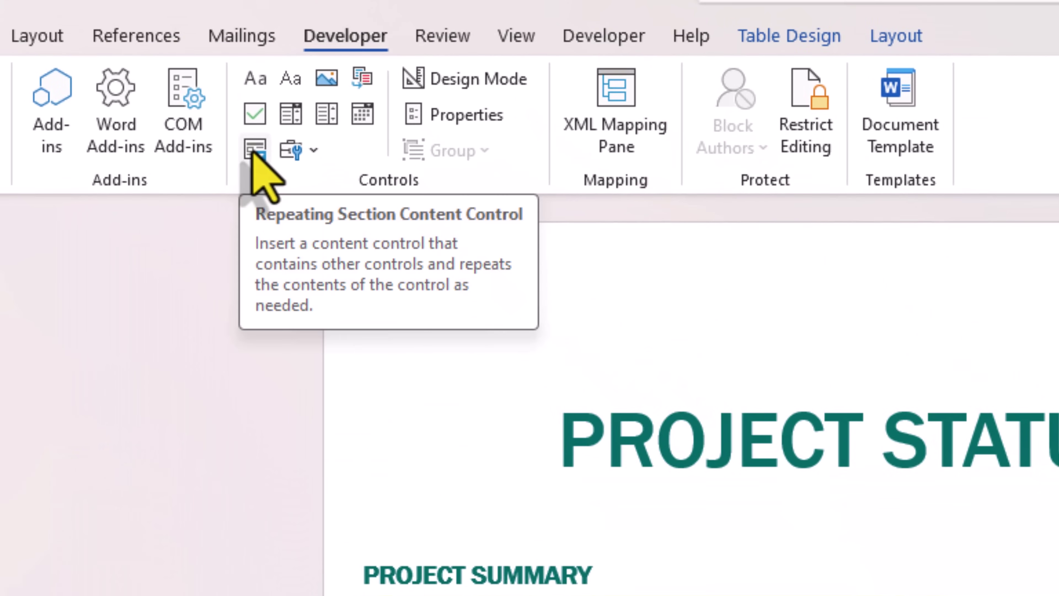
pyautogui.click(255, 150)
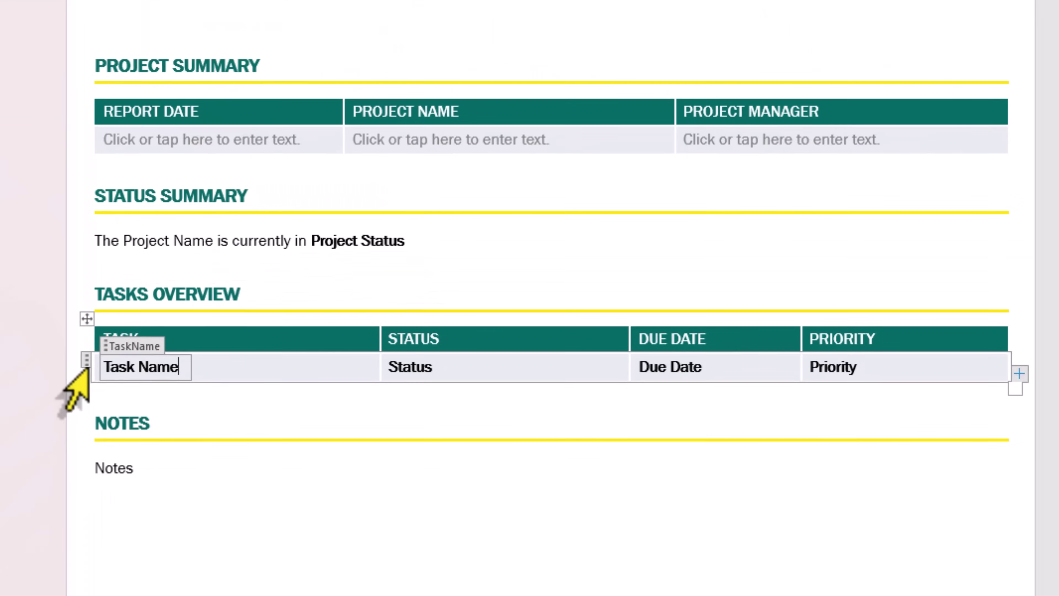
pyautogui.click(87, 366)
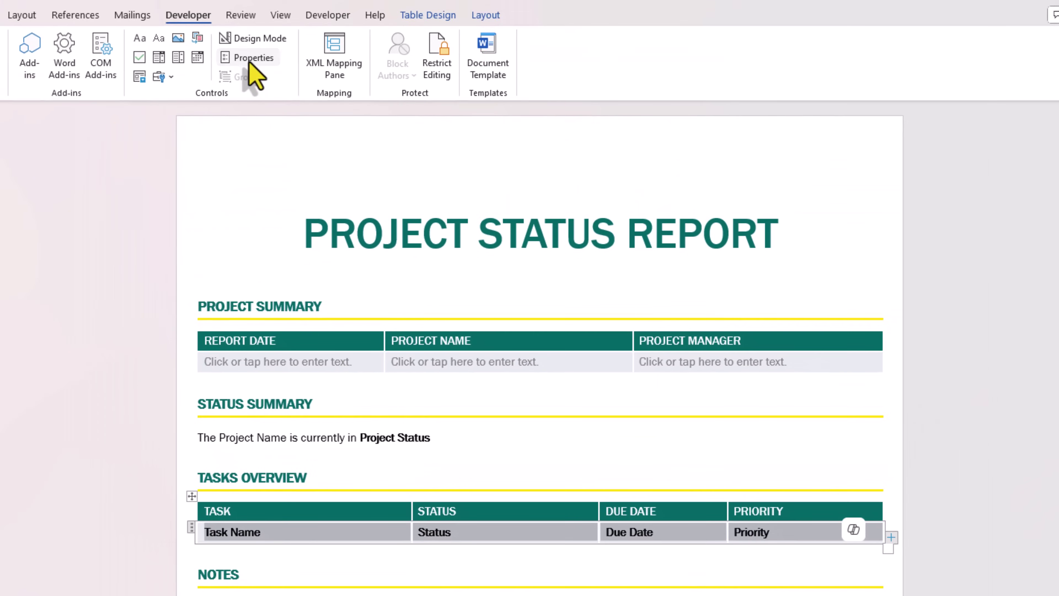
pyautogui.click(252, 59)
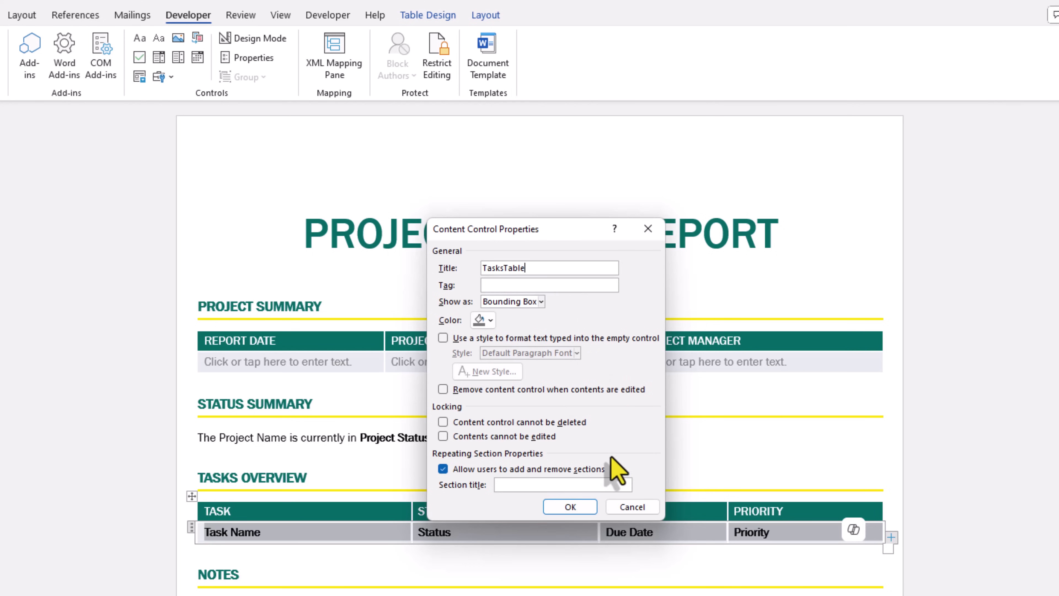
pyautogui.click(563, 510)
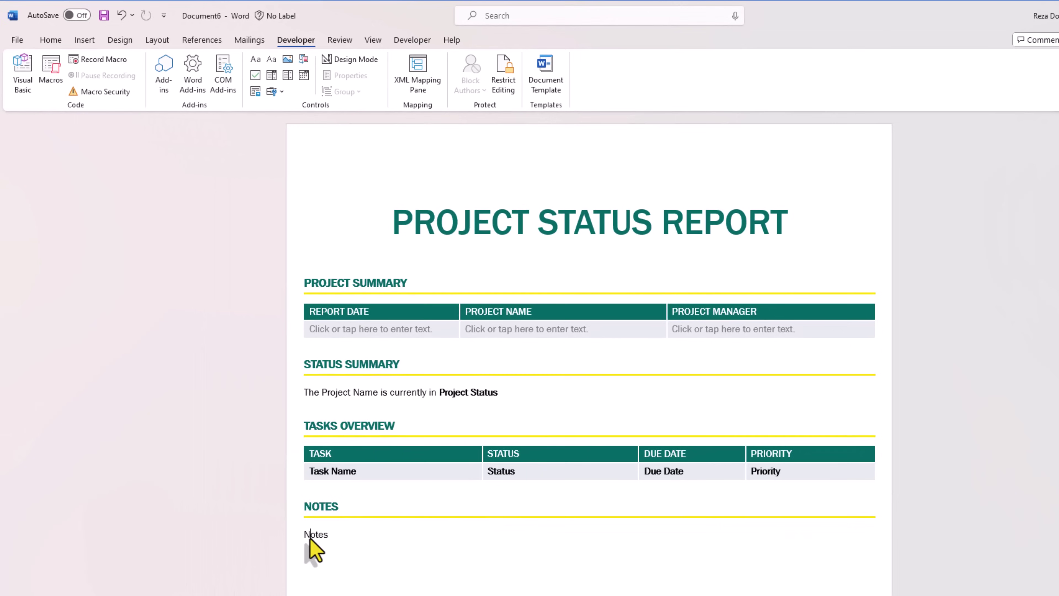
# Give the Notes text a content control titled Notes.
pyautogui.click(311, 540)
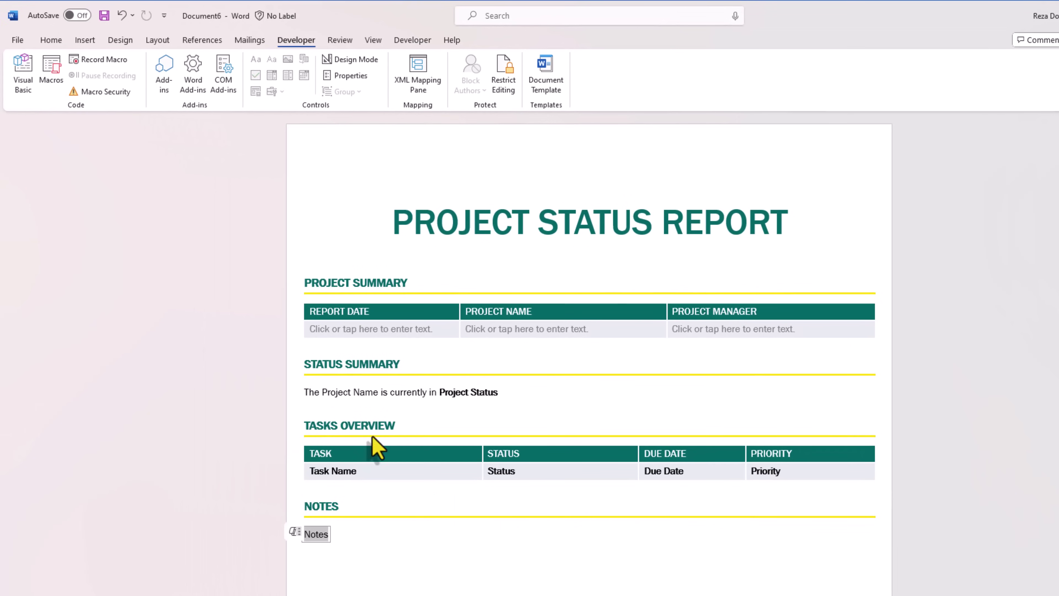
pyautogui.click(323, 535)
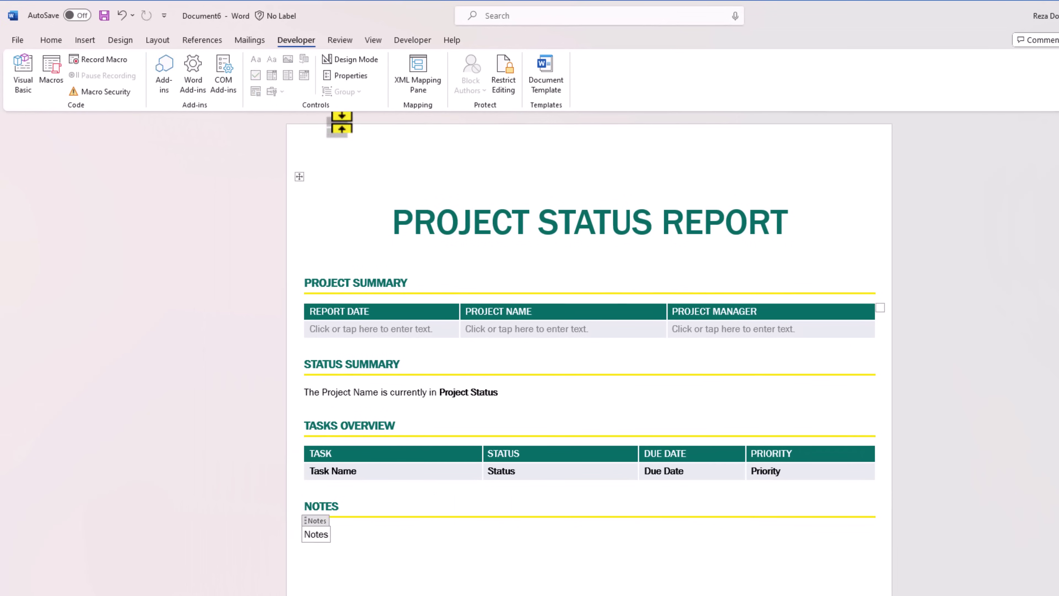
pyautogui.click(347, 76)
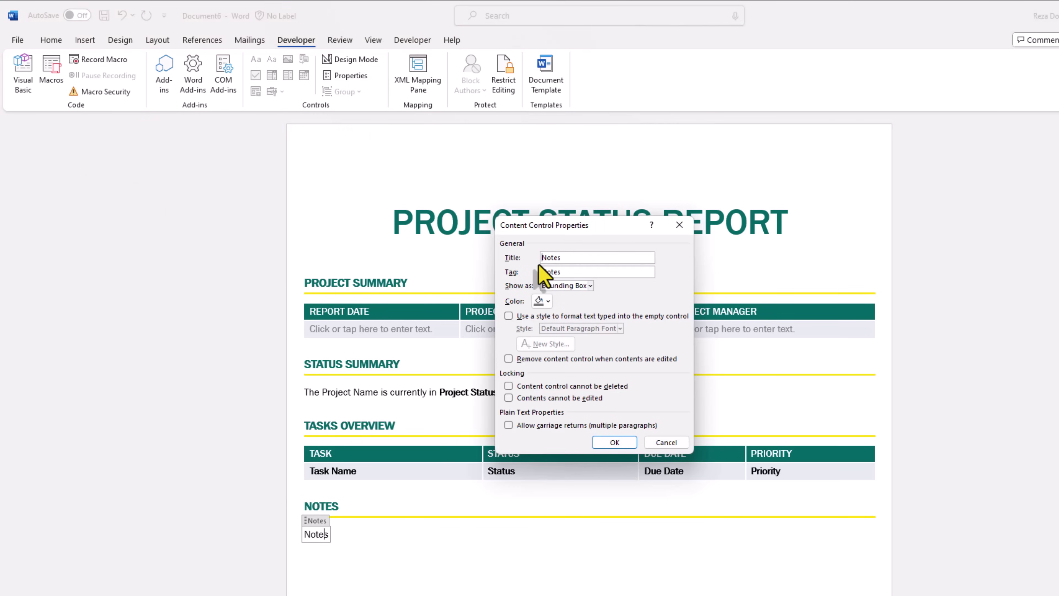
pyautogui.press('Return')
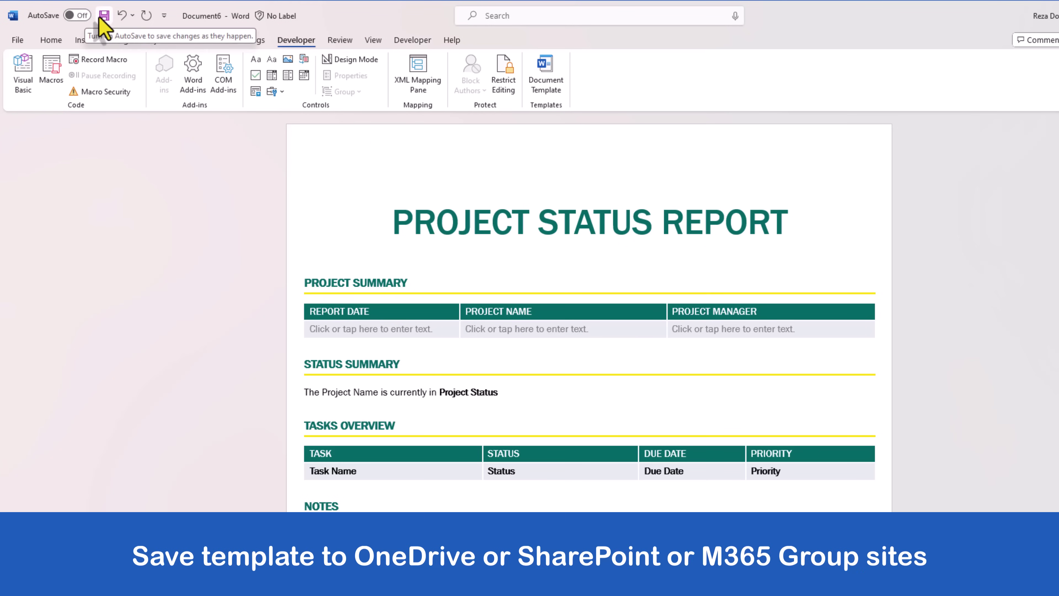
# Turn on AutoSave and save the document to the work OneDrive as 'Project Report Template'.
pyautogui.click(82, 15)
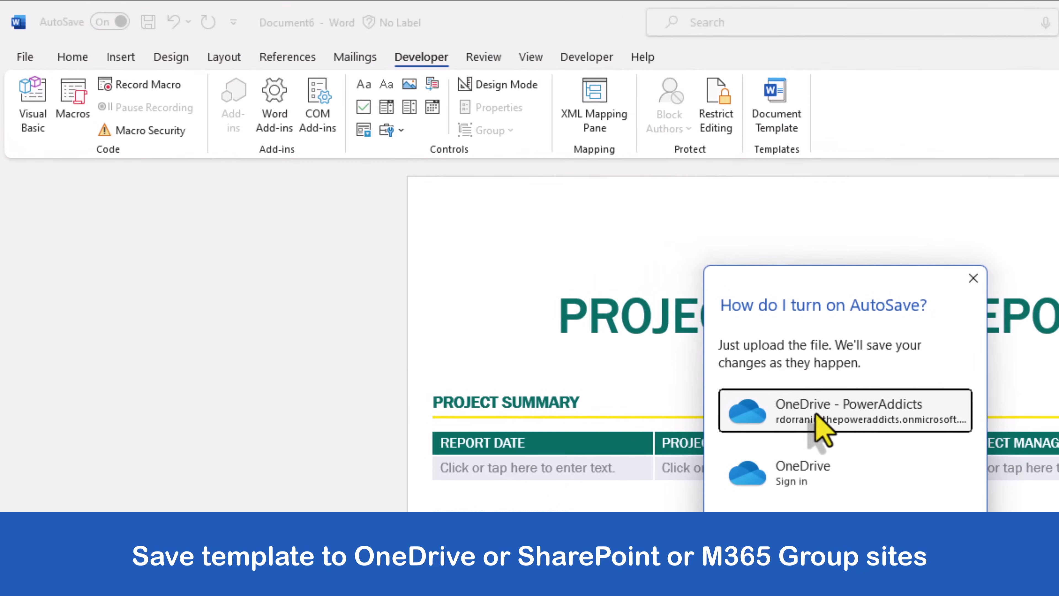
pyautogui.click(815, 413)
pyautogui.write('Project Report Template')
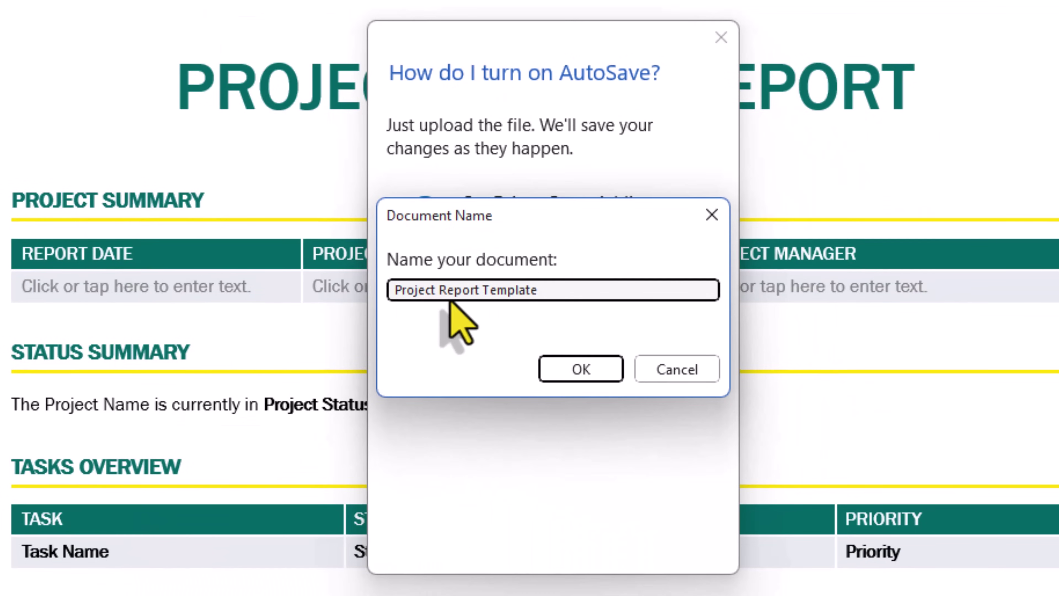
pyautogui.click(576, 371)
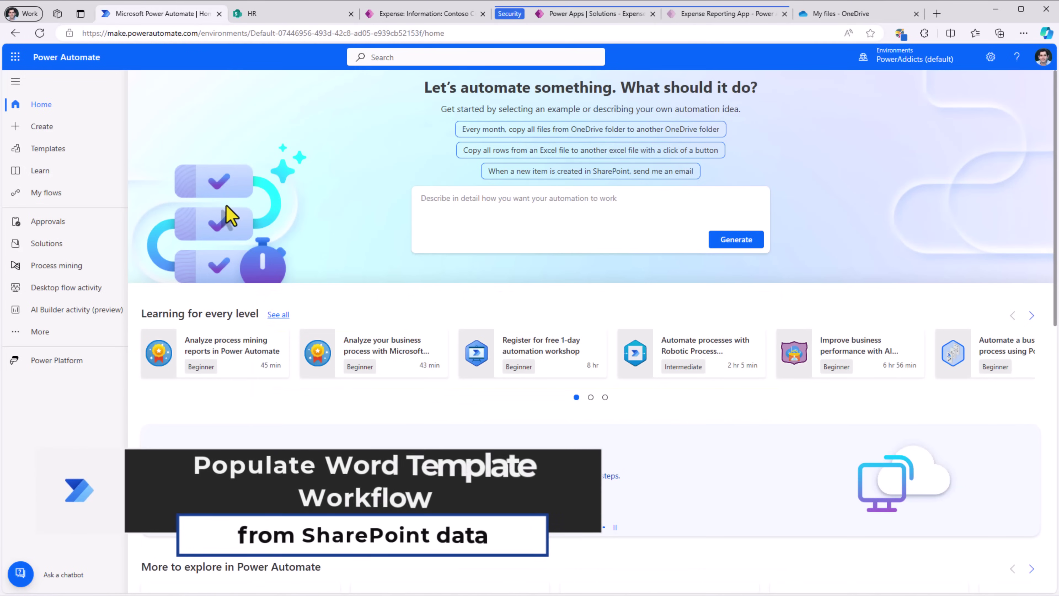
# Create the instant cloud flow 'Generate Project Report' with the SharePoint 'For a selected item' trigger.
pyautogui.click(42, 127)
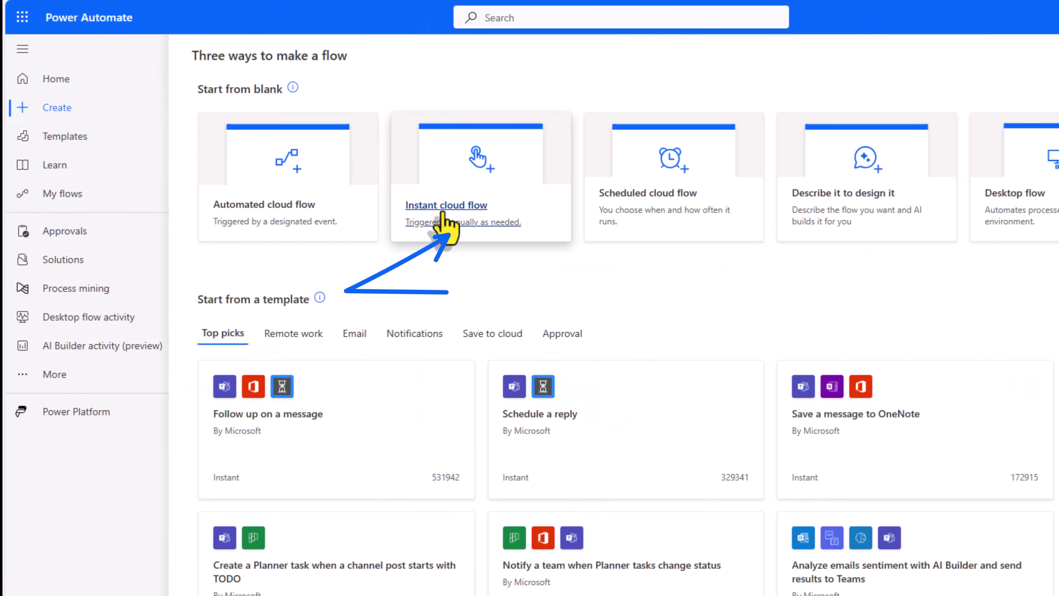
pyautogui.click(444, 215)
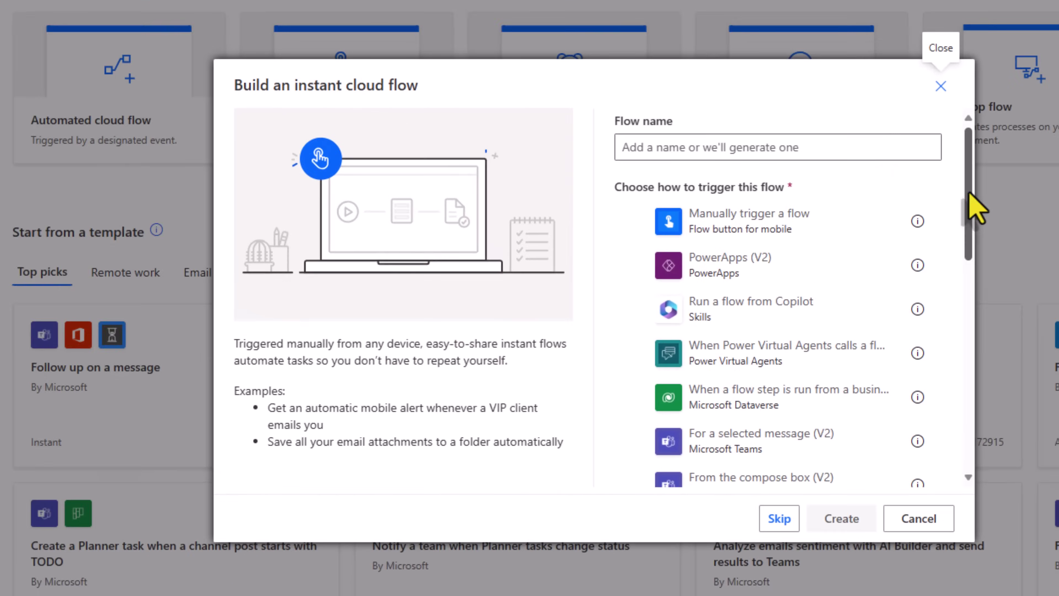
pyautogui.moveTo(970, 194)
pyautogui.mouseDown()
pyautogui.moveTo(973, 309)
pyautogui.moveTo(703, 333)
pyautogui.mouseUp()
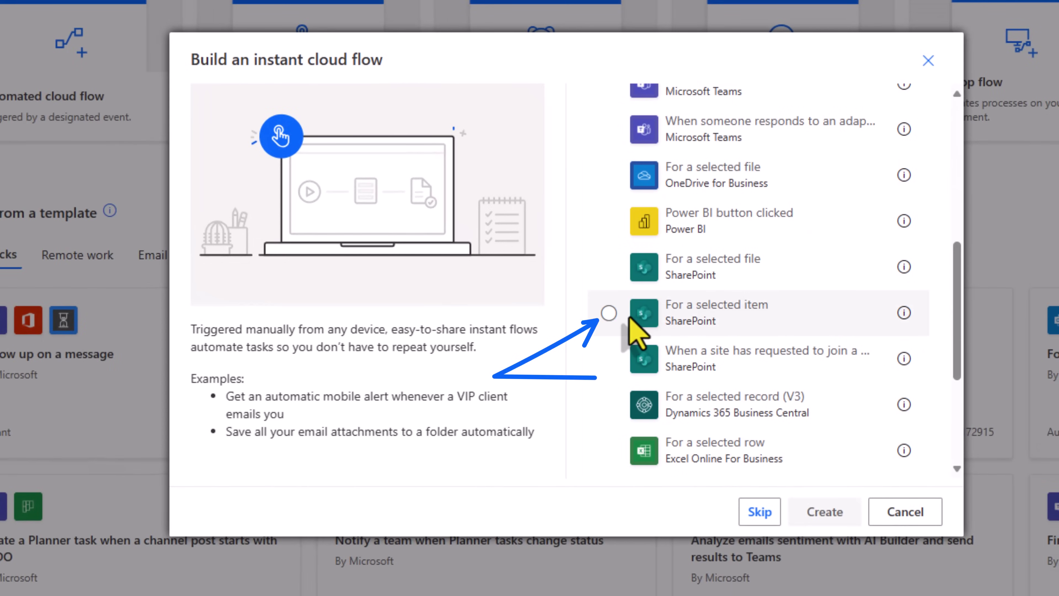
pyautogui.click(625, 330)
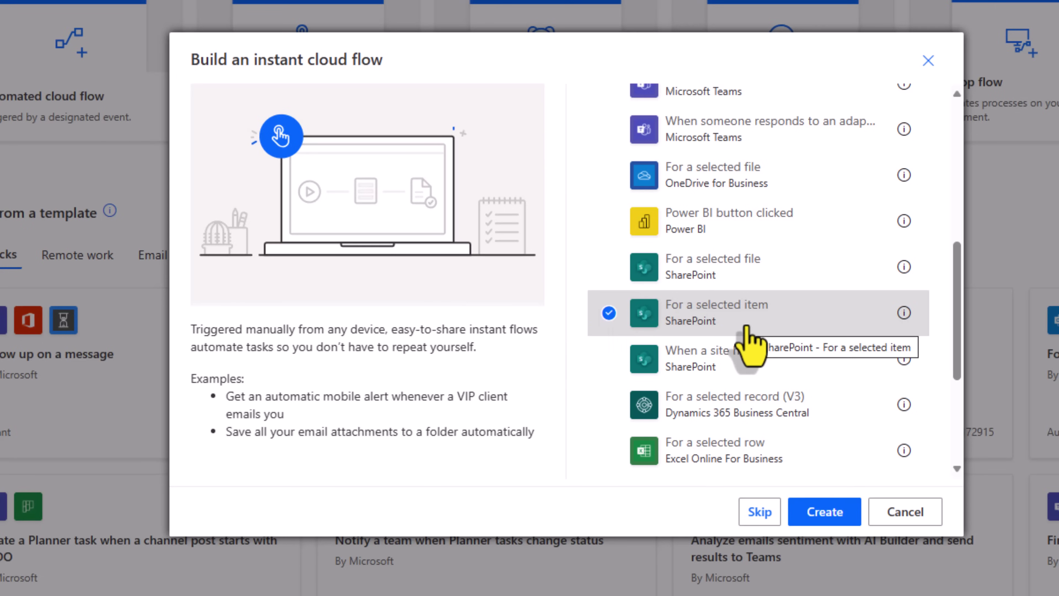
pyautogui.click(824, 512)
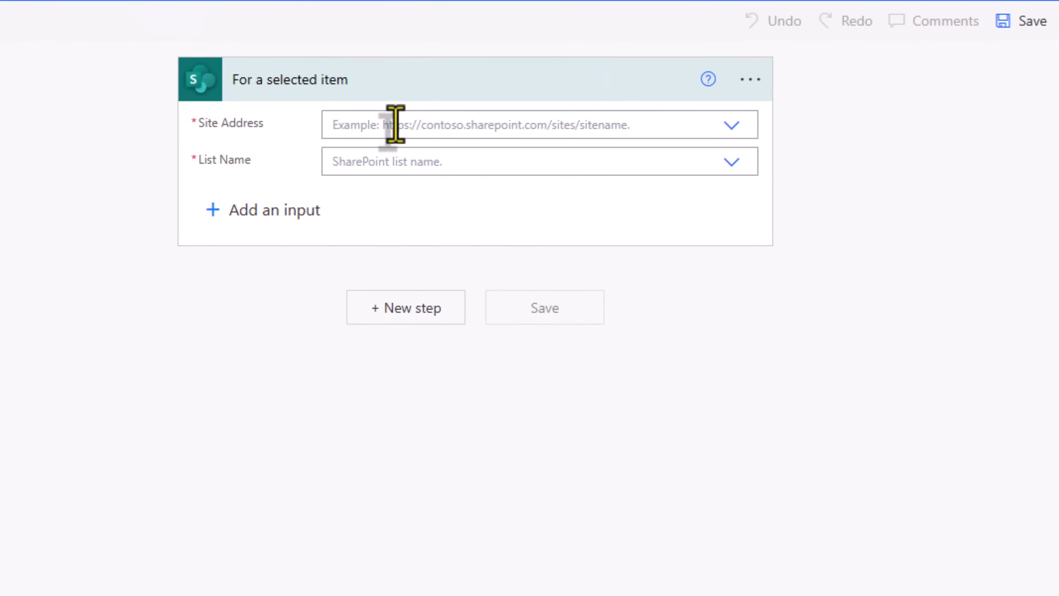
# Set the trigger's Site Address to the HR site and List Name to Projects.
pyautogui.click(394, 123)
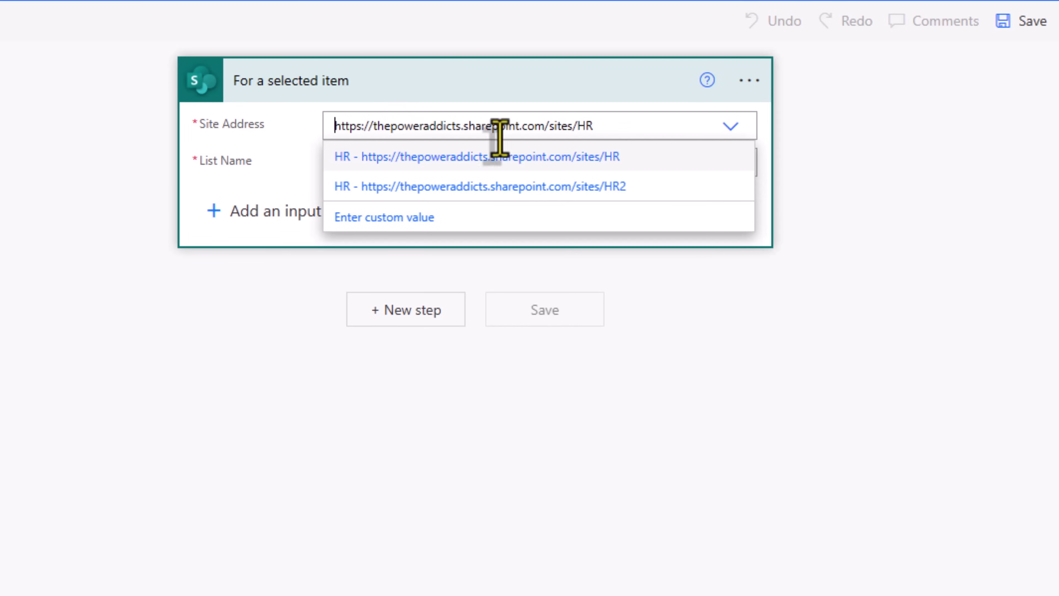
pyautogui.click(519, 158)
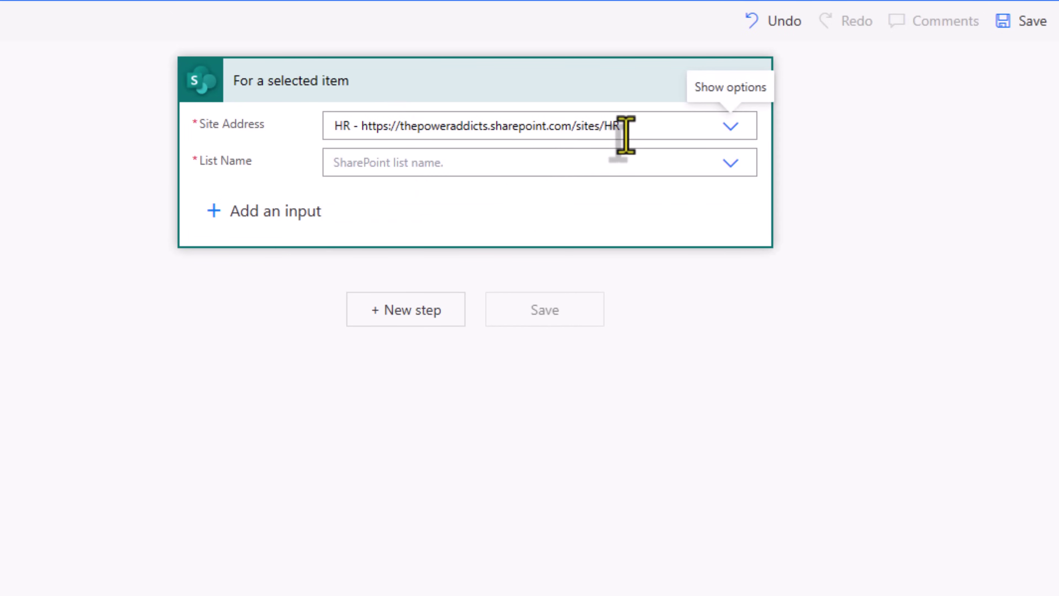
pyautogui.click(634, 163)
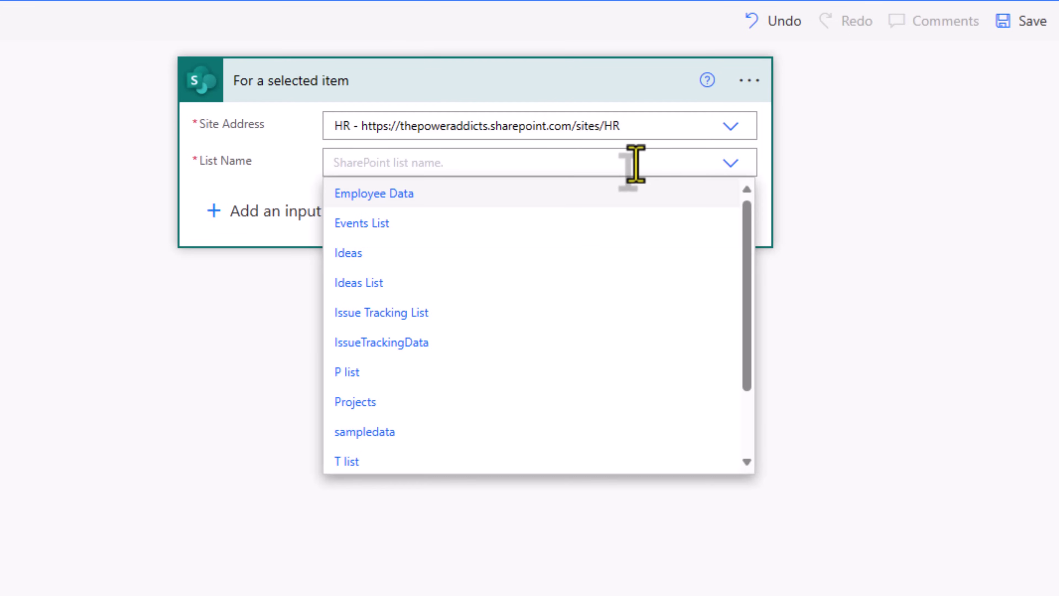
pyautogui.write('pro')
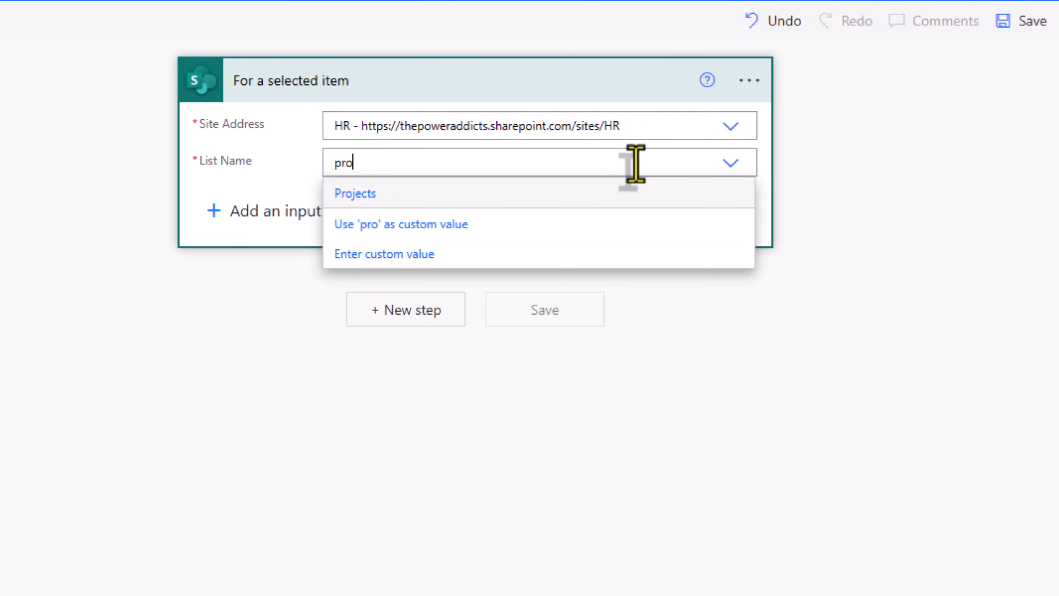
pyautogui.click(392, 196)
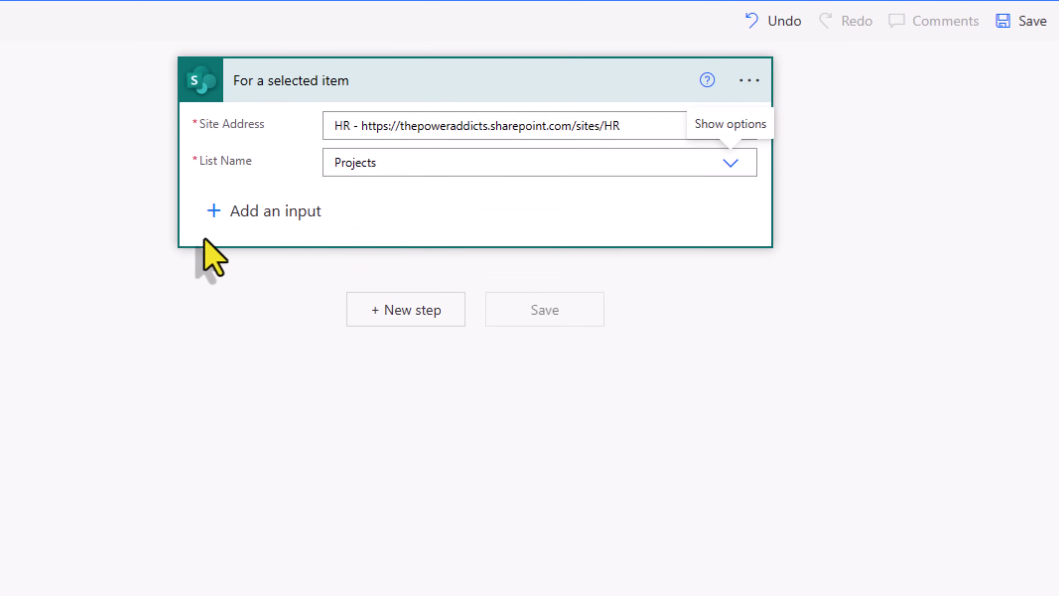
# Add a text input to the trigger and rename it Notes.
pyautogui.click(216, 212)
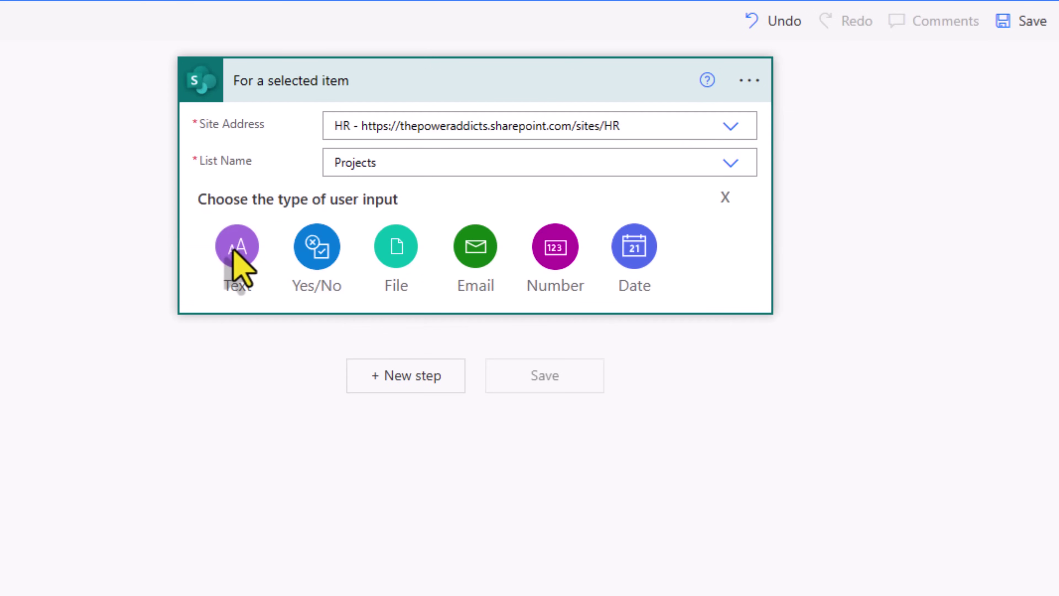
pyautogui.click(240, 271)
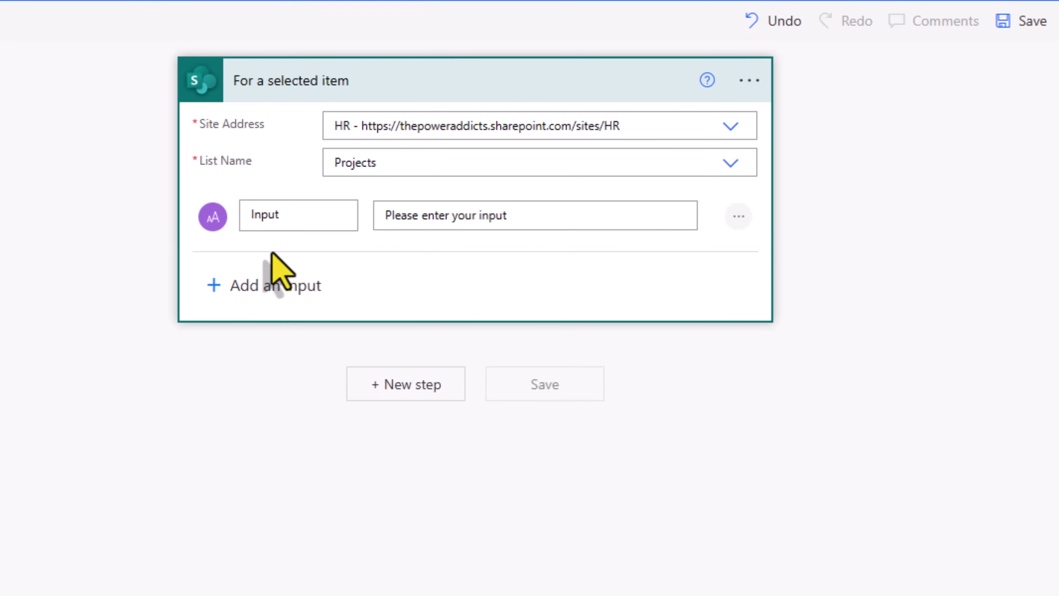
pyautogui.doubleClick(267, 216)
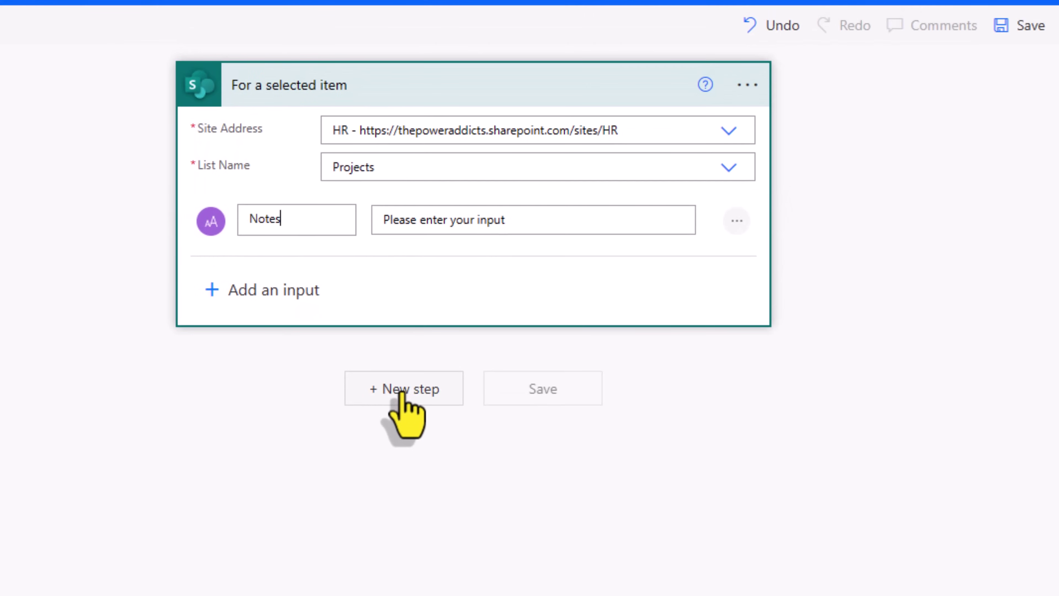
# Add a SharePoint Get item step on the HR site's Projects list, with the trigger's ID as Id.
pyautogui.click(402, 394)
pyautogui.write('get item')
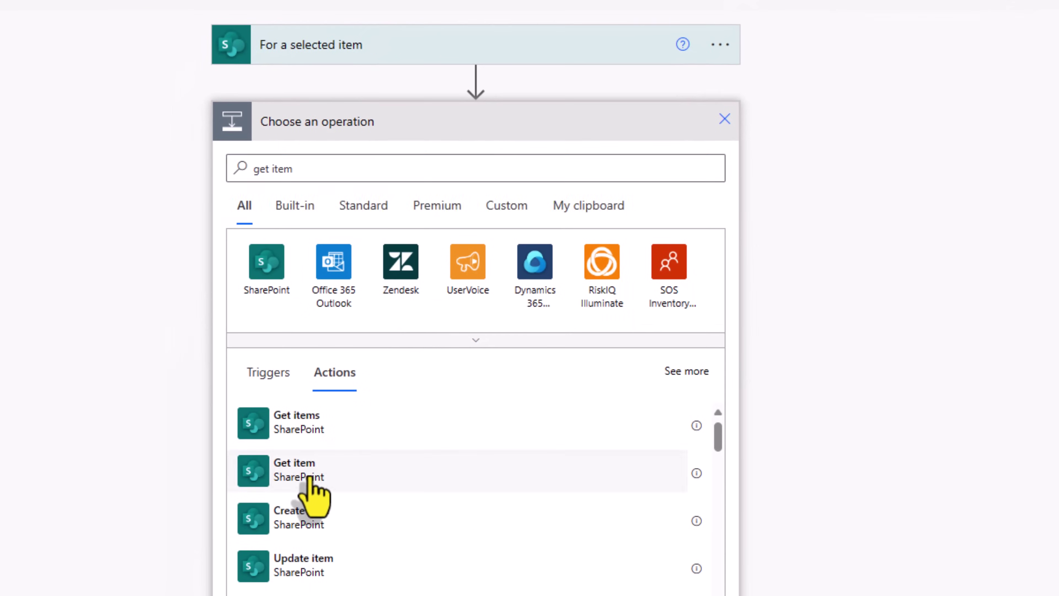
pyautogui.click(309, 478)
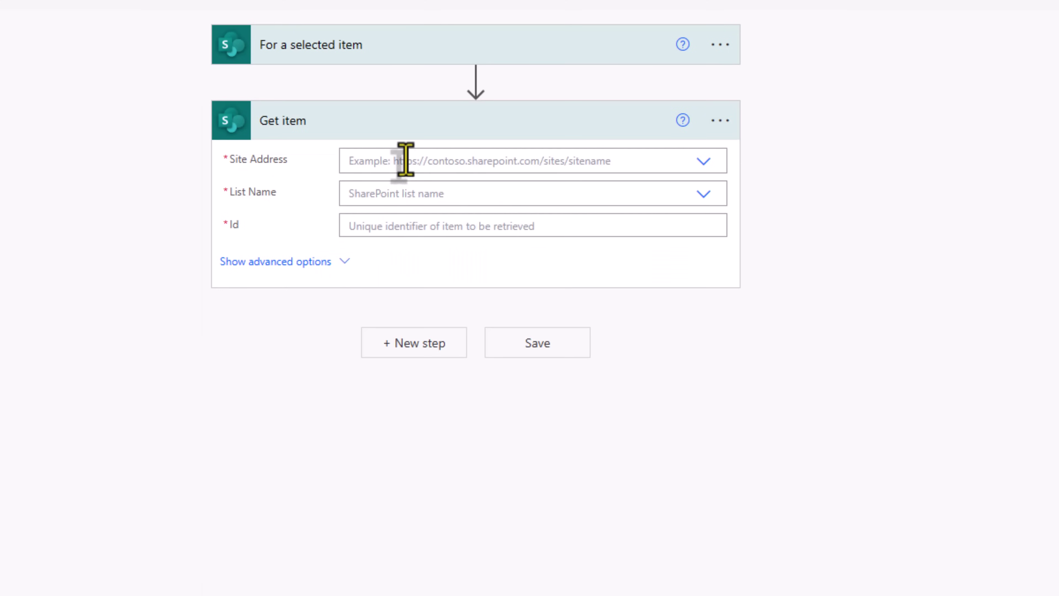
pyautogui.click(413, 167)
pyautogui.write('https://thepoweraddicts.sharepoint.com/sites/HR')
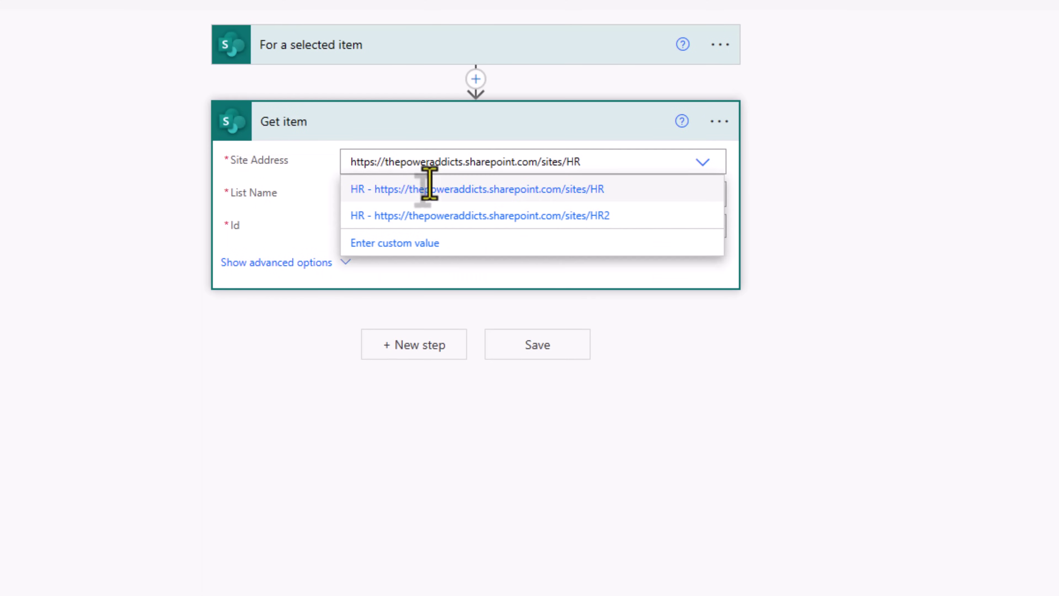
pyautogui.click(442, 190)
pyautogui.click(446, 198)
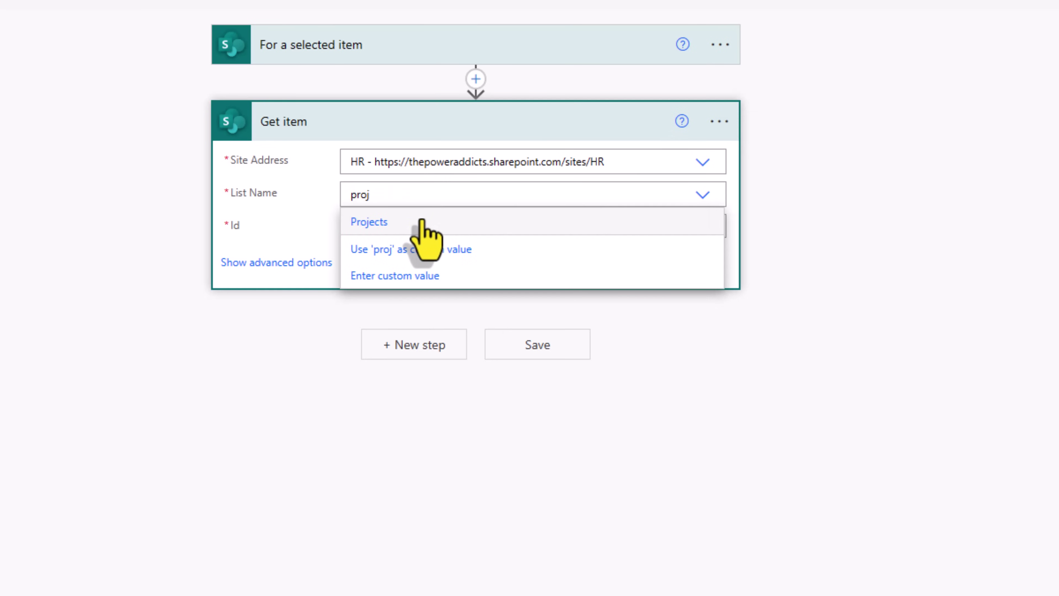
pyautogui.click(423, 221)
pyautogui.click(425, 227)
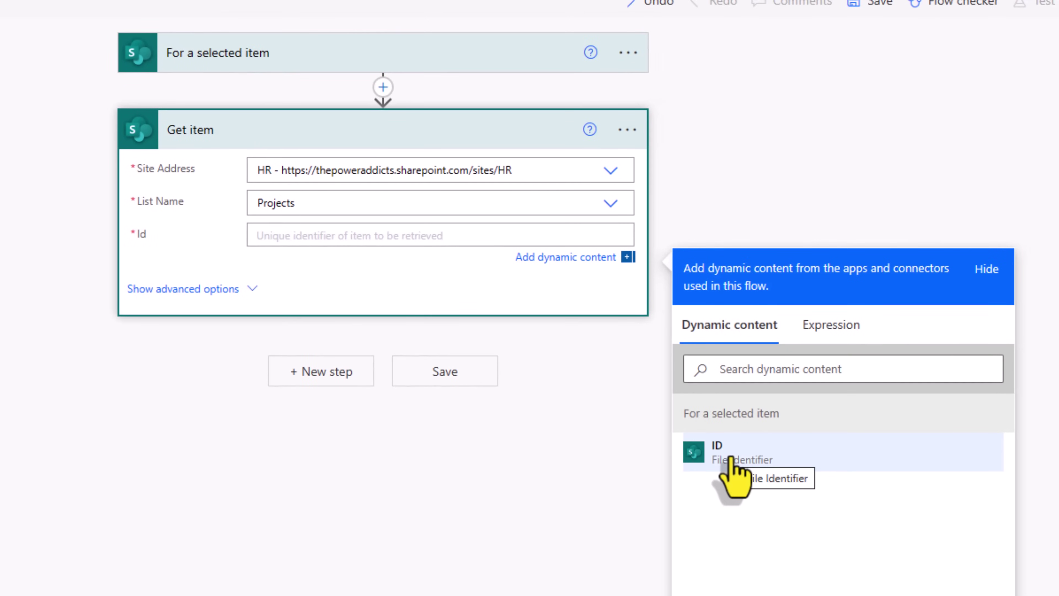
pyautogui.click(732, 458)
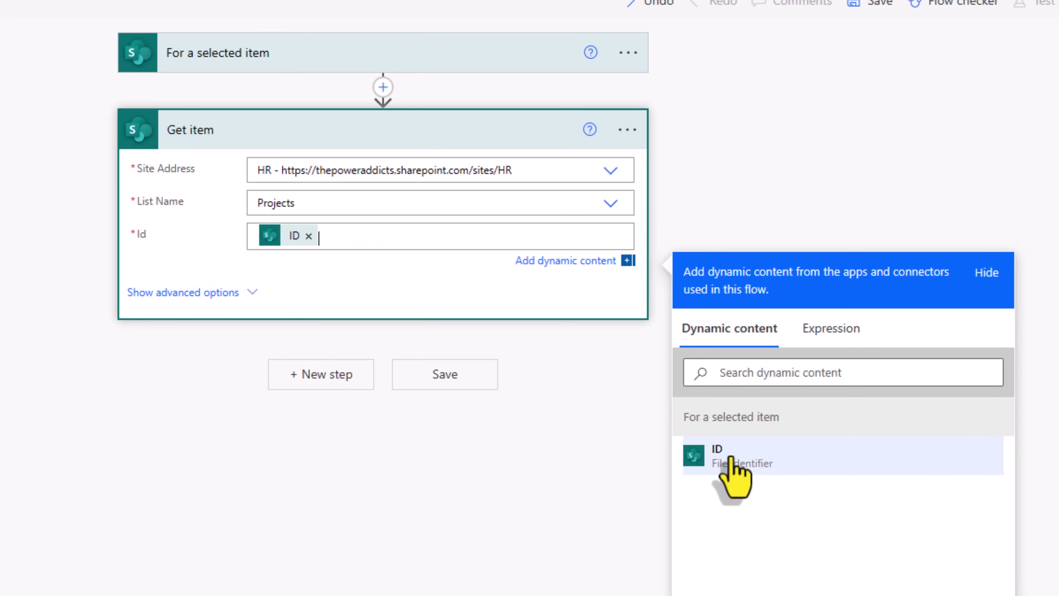
# Add a SharePoint Get items step on the HR site's Tasks list and reveal its Filter Query.
pyautogui.click(333, 375)
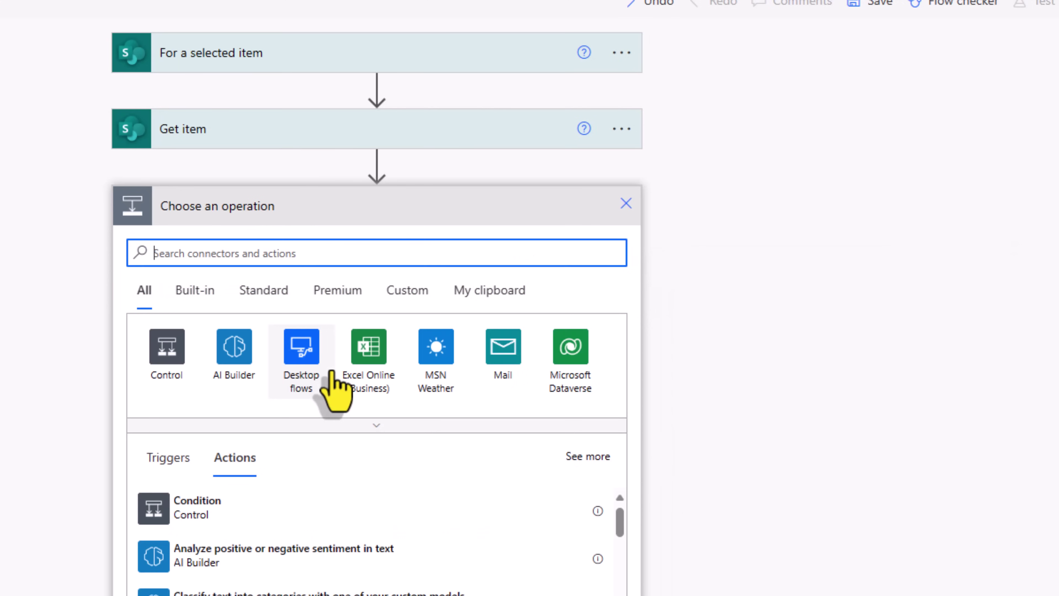
pyautogui.write('get items')
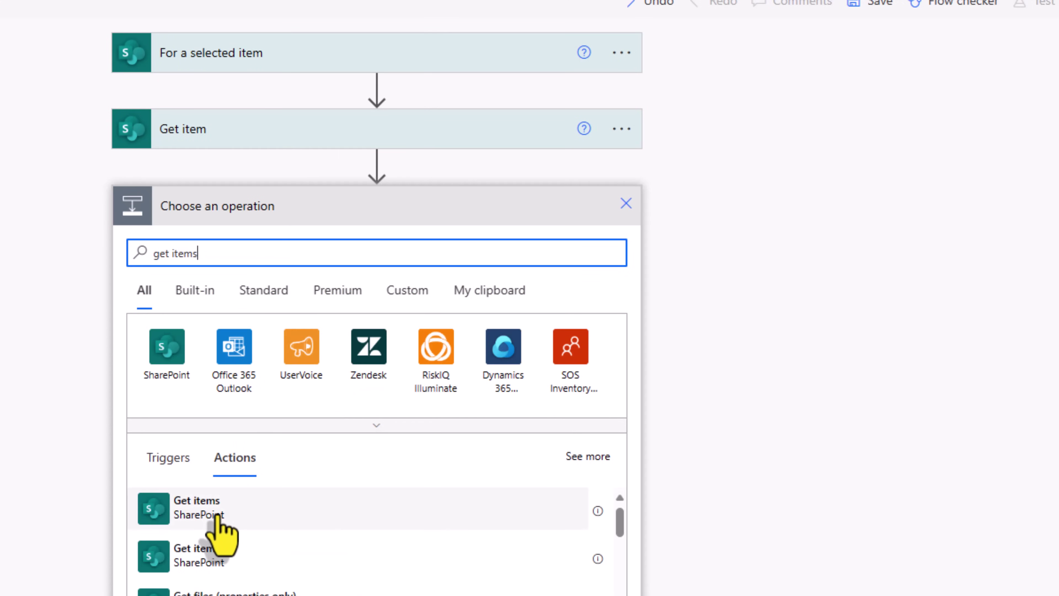
pyautogui.click(217, 518)
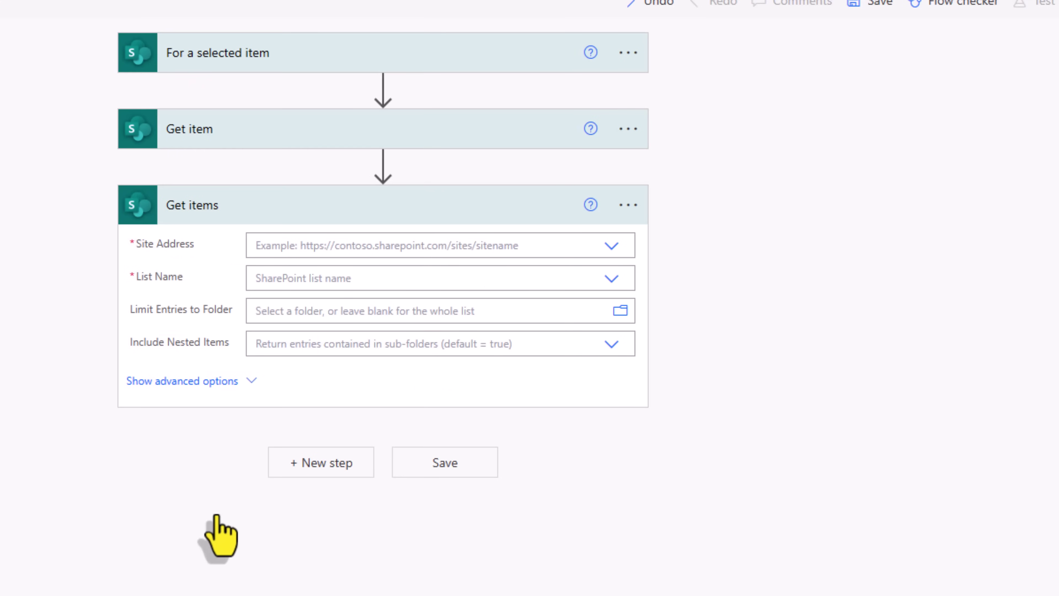
pyautogui.click(317, 246)
pyautogui.write('https://thepoweraddicts.sharepoint.com/sites/HR')
pyautogui.click(334, 275)
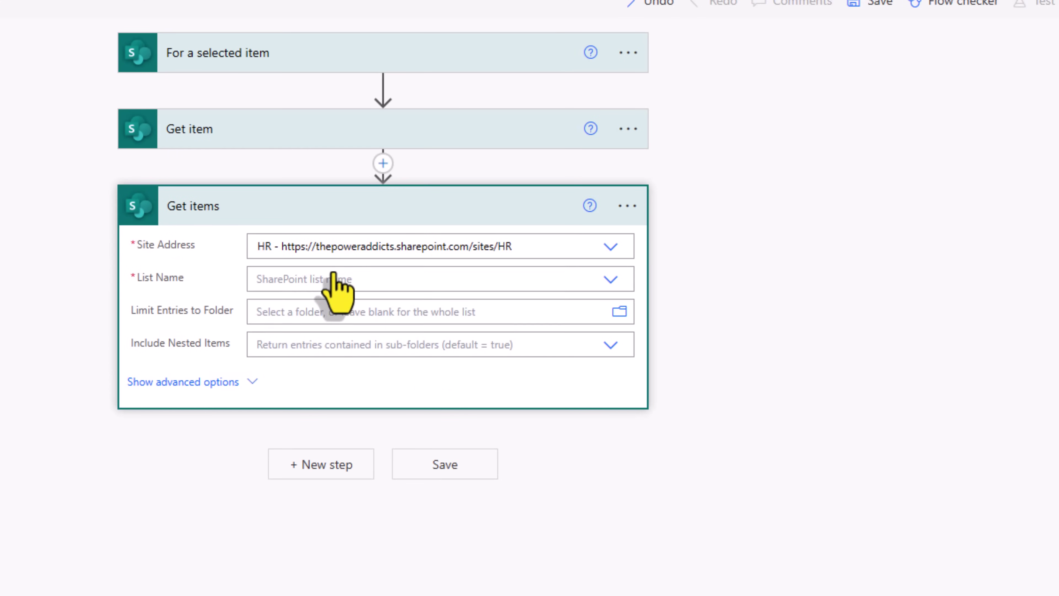
pyautogui.click(317, 279)
pyautogui.write('tasks')
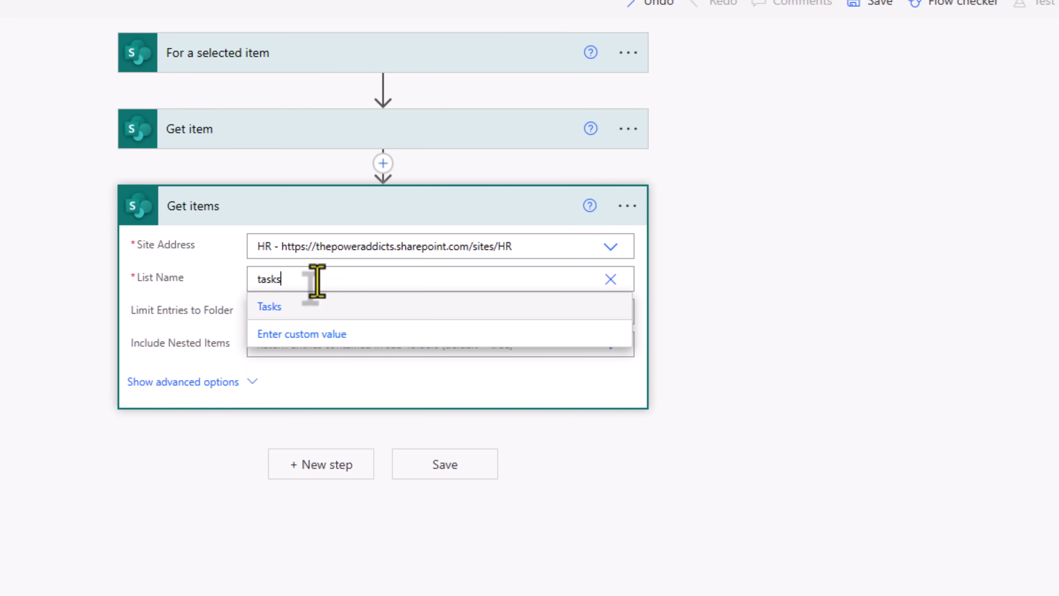
pyautogui.click(312, 308)
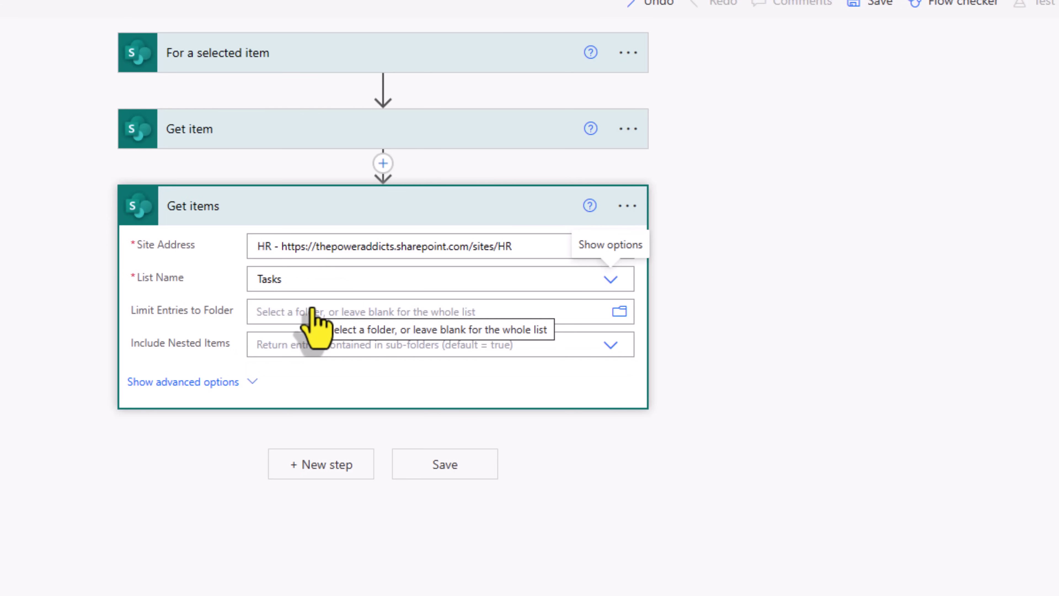
pyautogui.click(250, 383)
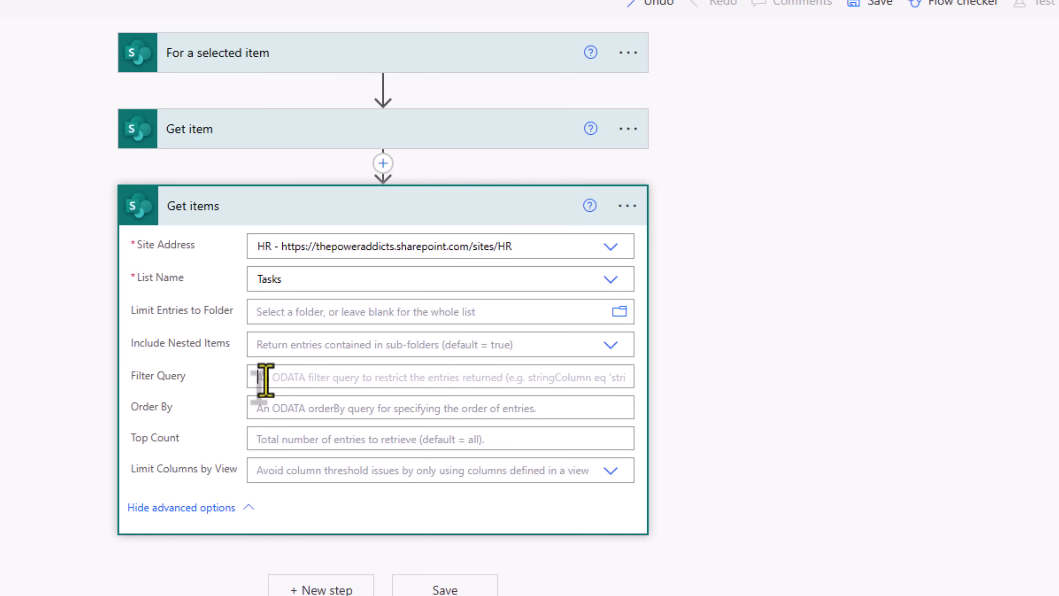
pyautogui.click(267, 378)
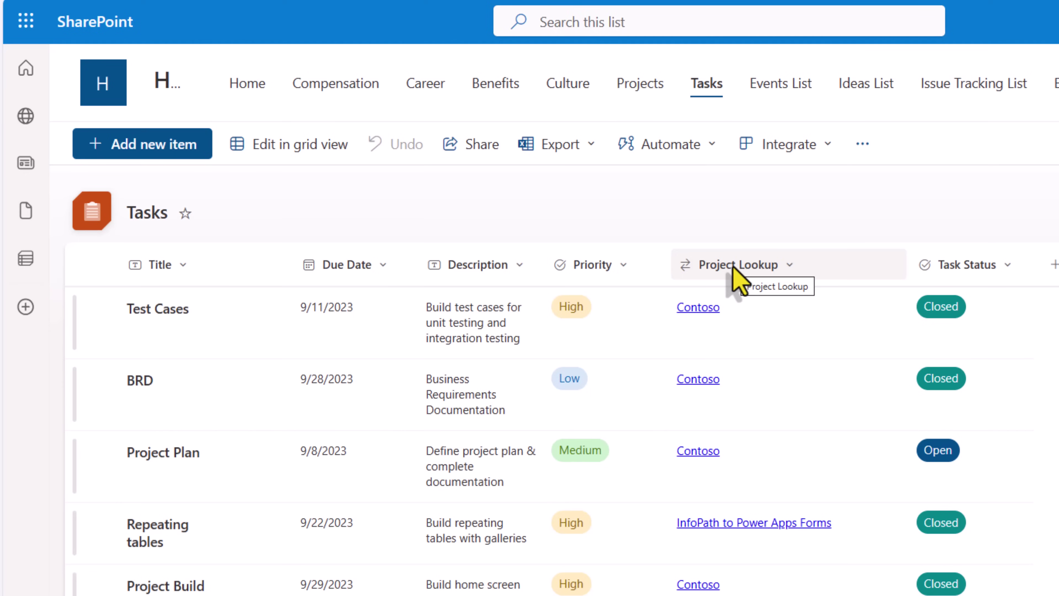
# Switch to the Projects list in the HR site's navigation.
pyautogui.click(637, 86)
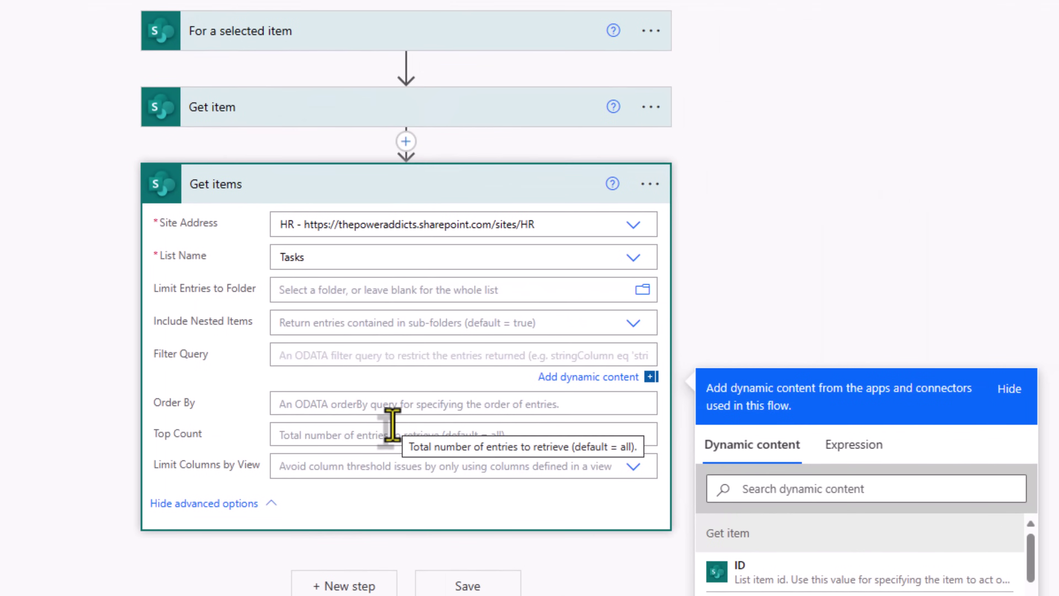
# Make the Filter Query ProjectLookup/Title eq the Get item Title.
pyautogui.write("ProjectLookup/Title eq '")
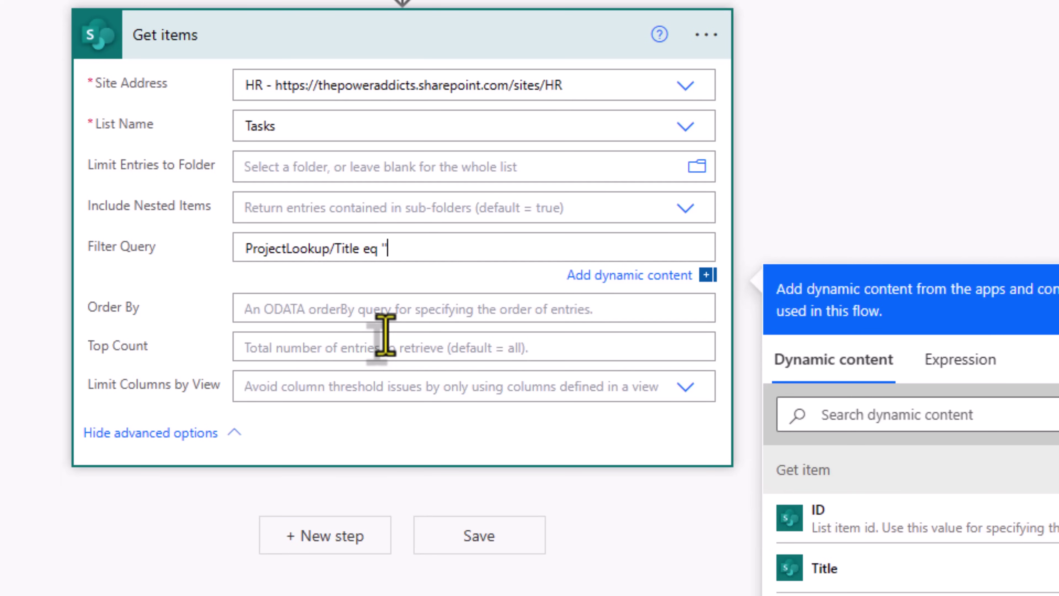
pyautogui.click(824, 414)
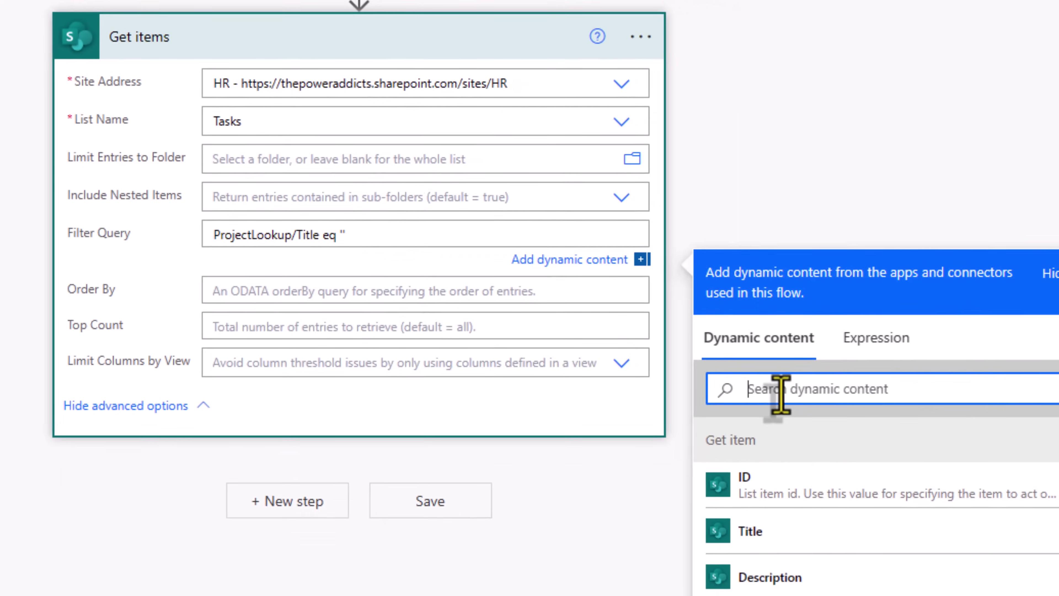
pyautogui.write('title')
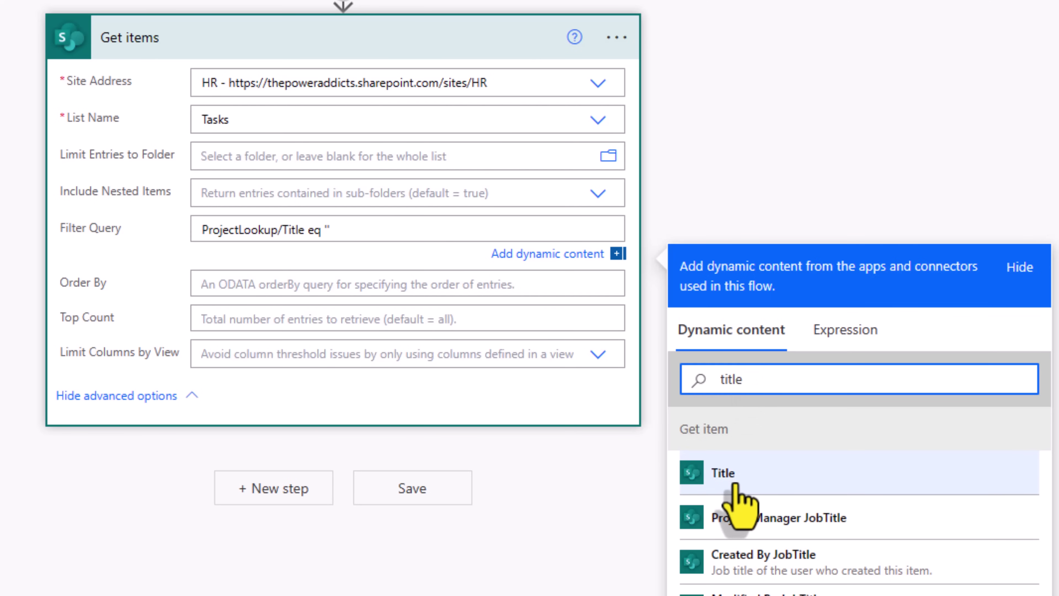
pyautogui.click(758, 478)
# Start renaming the Get items step, selecting the word 'items' for replacement.
pyautogui.click(617, 38)
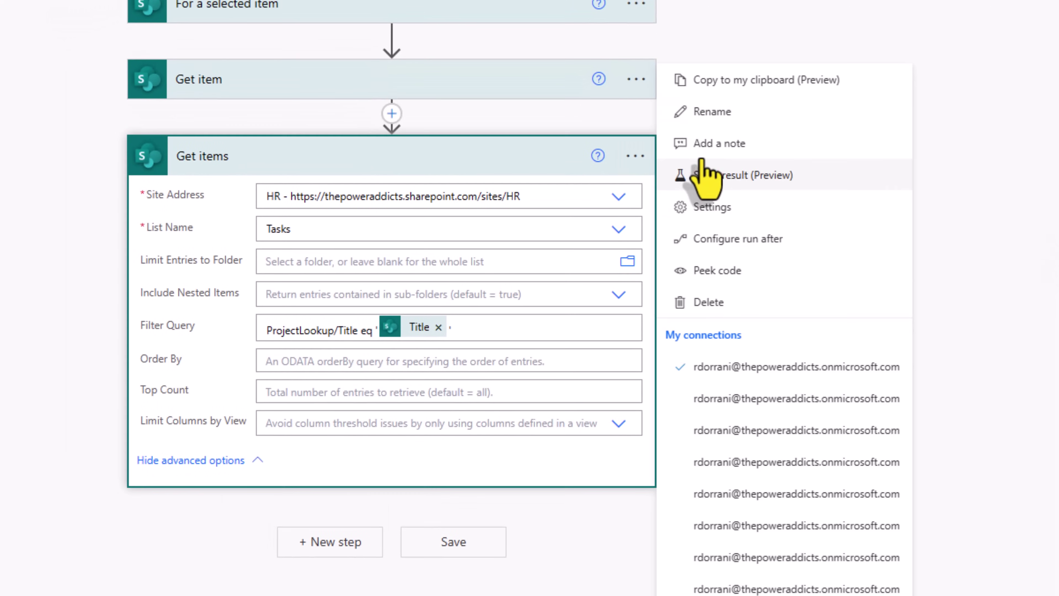
pyautogui.click(705, 110)
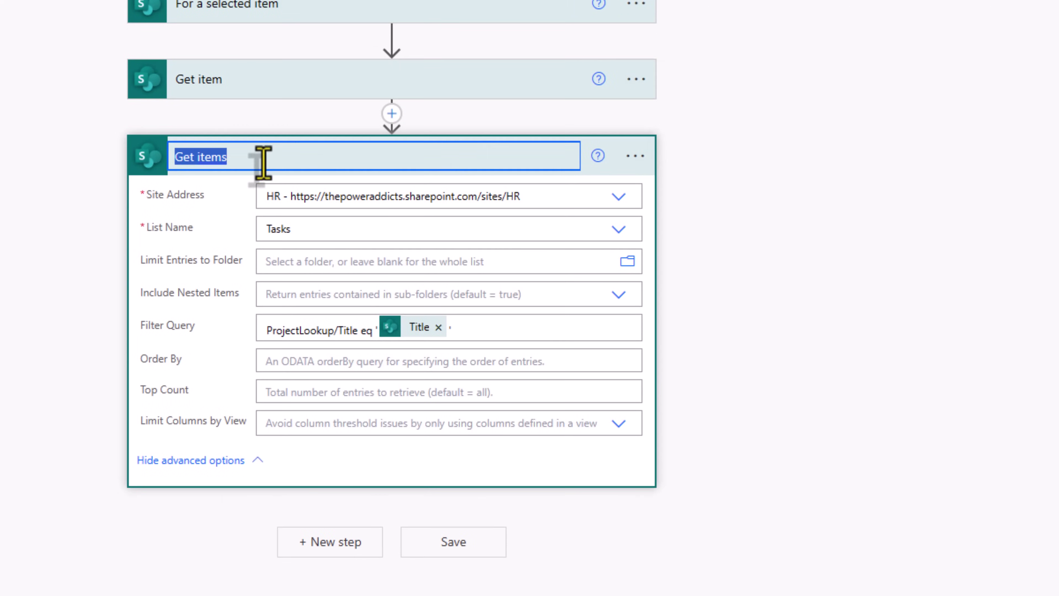
pyautogui.doubleClick(207, 156)
# Finish renaming the step 'Get tasks' and add a Word Online 'Populate a Microsoft Word template' step.
pyautogui.write('tasks')
pyautogui.press('Return')
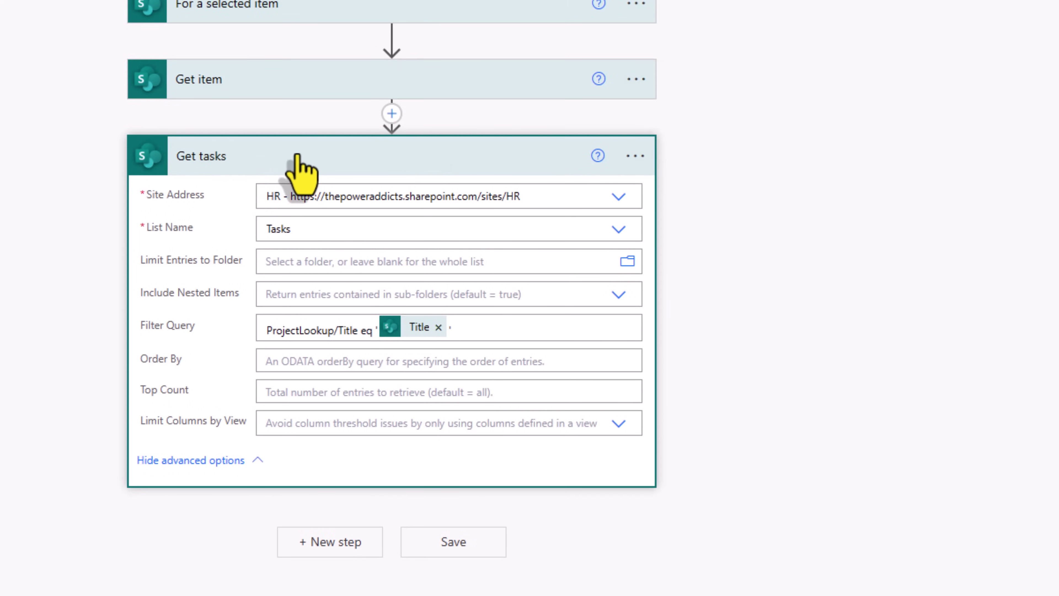
pyautogui.click(331, 543)
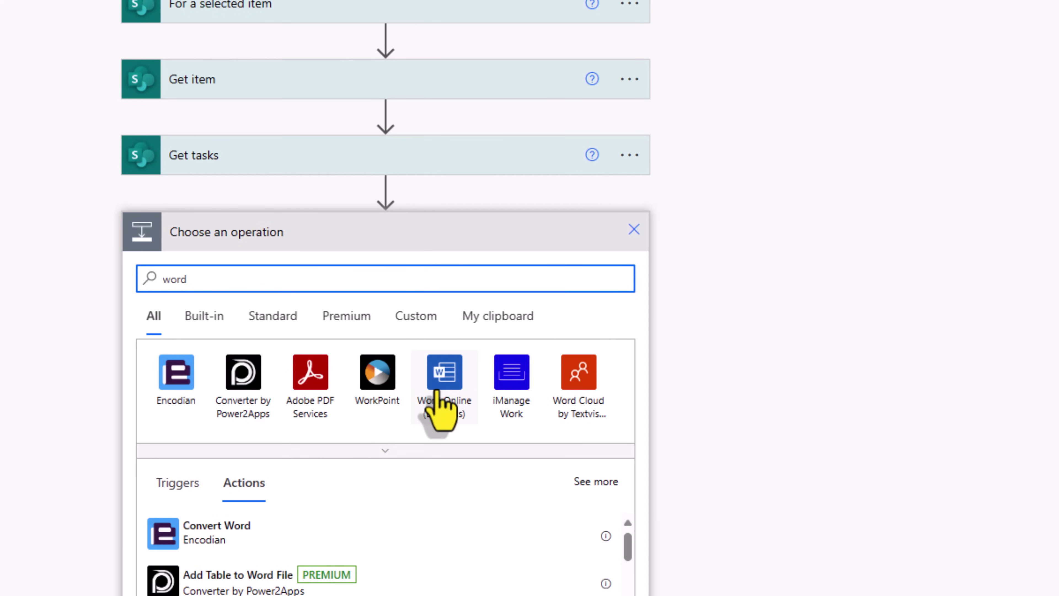
pyautogui.click(436, 390)
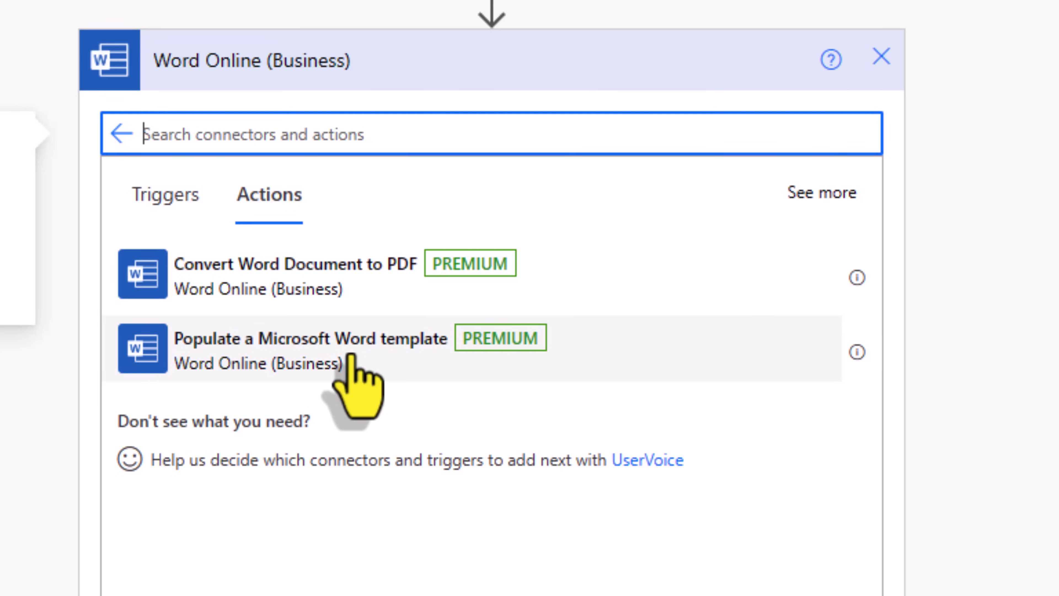
pyautogui.click(350, 356)
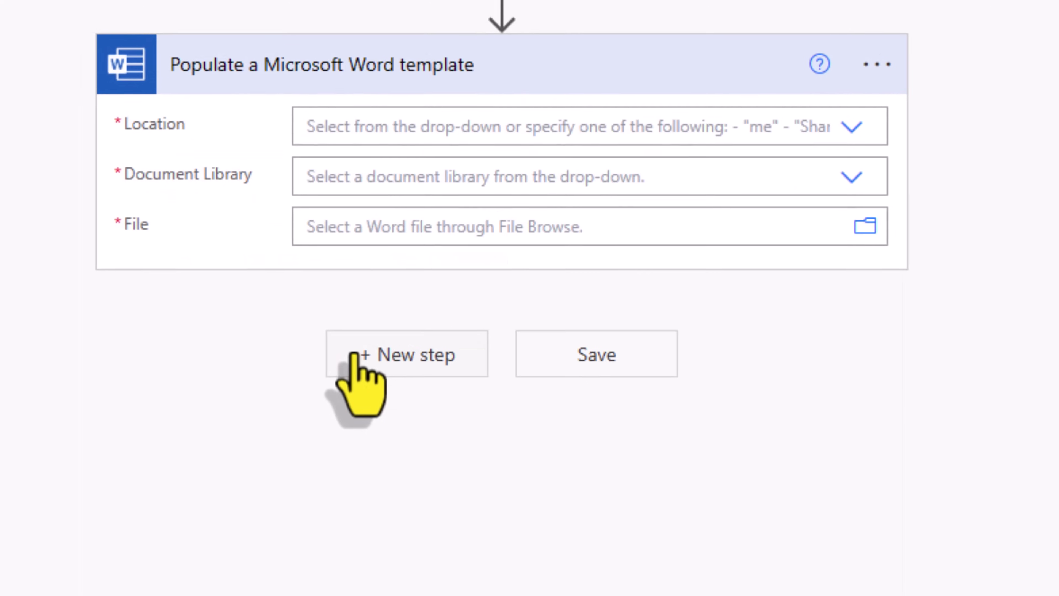
# Point the Word step at /Project Report Template.docx in the OneDrive for Business OneDrive library.
pyautogui.click(357, 145)
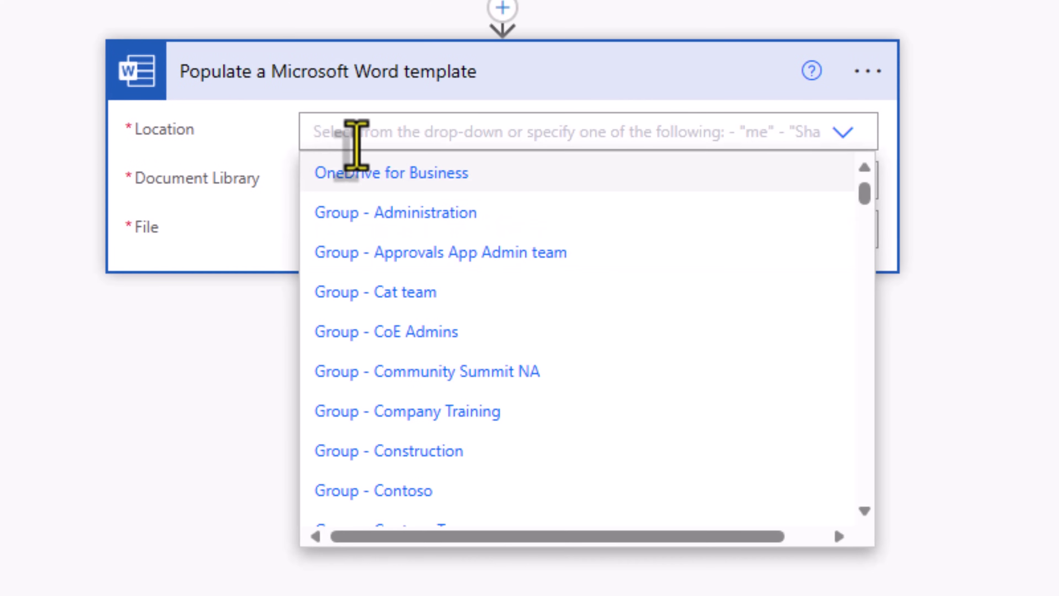
pyautogui.click(371, 172)
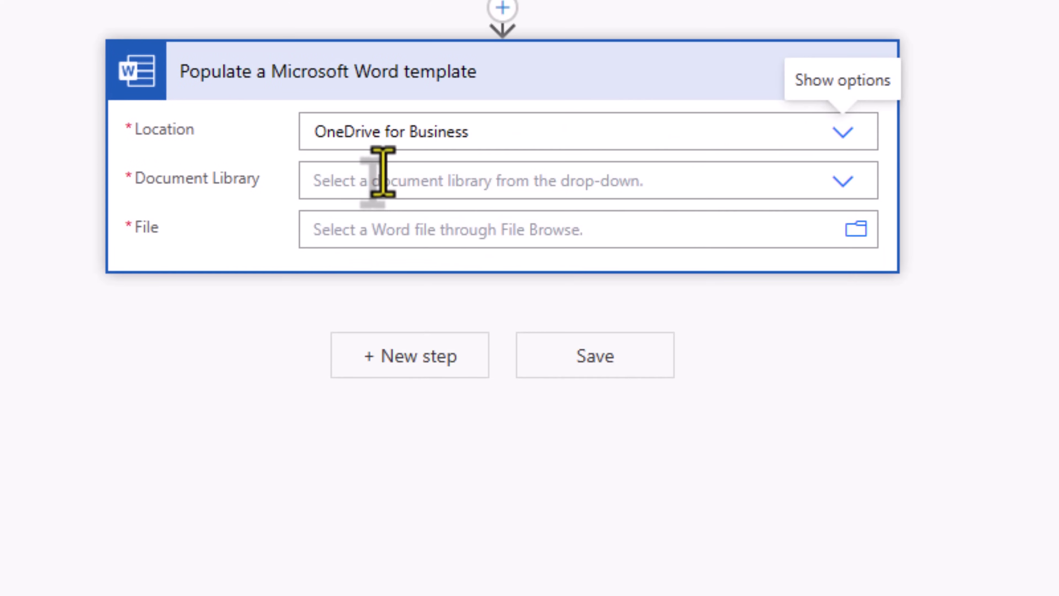
pyautogui.click(382, 172)
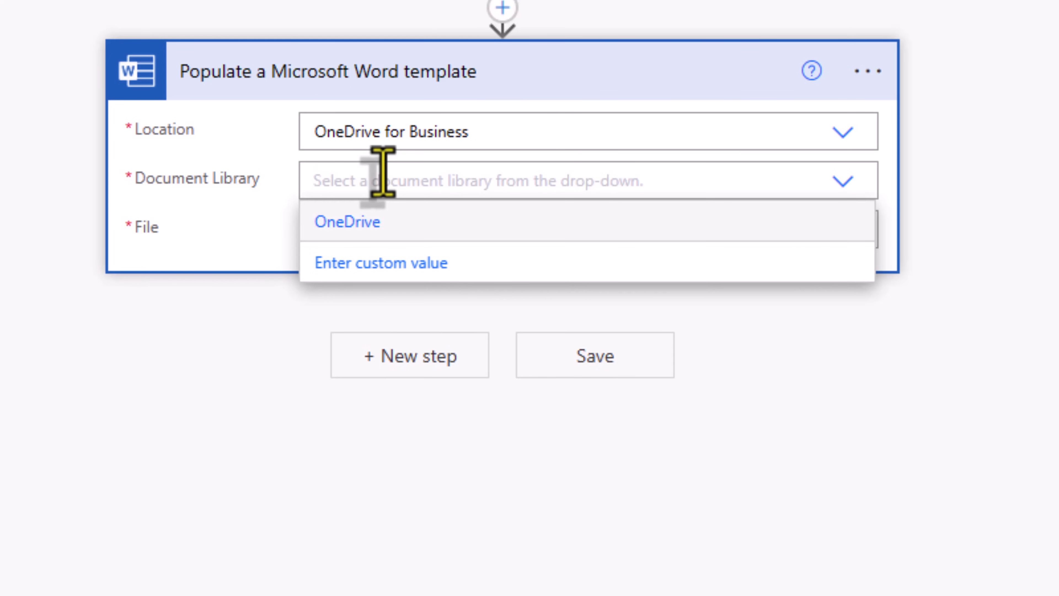
pyautogui.click(377, 221)
pyautogui.click(379, 227)
pyautogui.write('/')
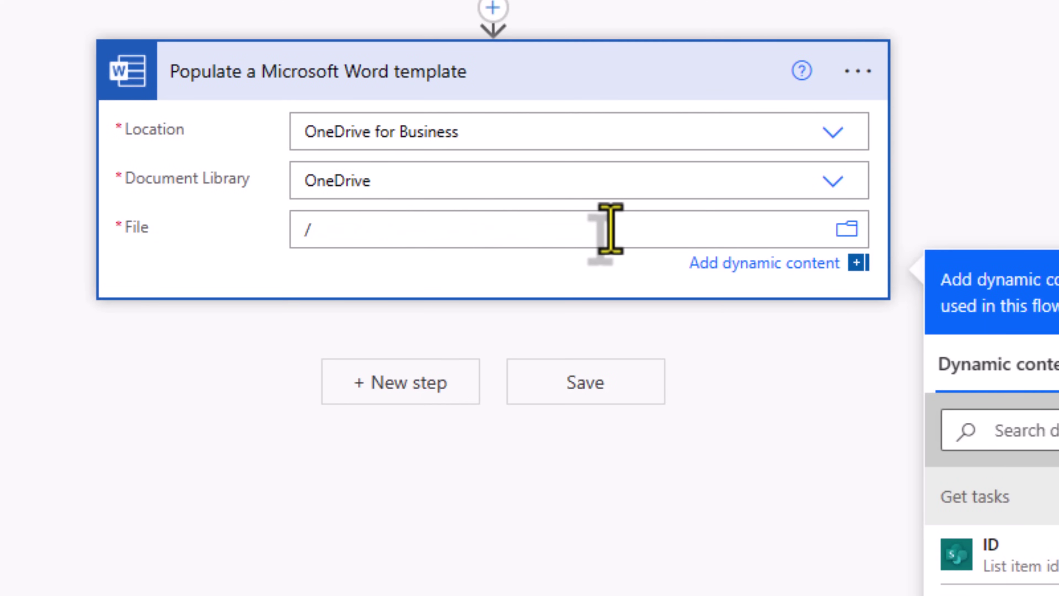
pyautogui.write('Project Report Template.docx')
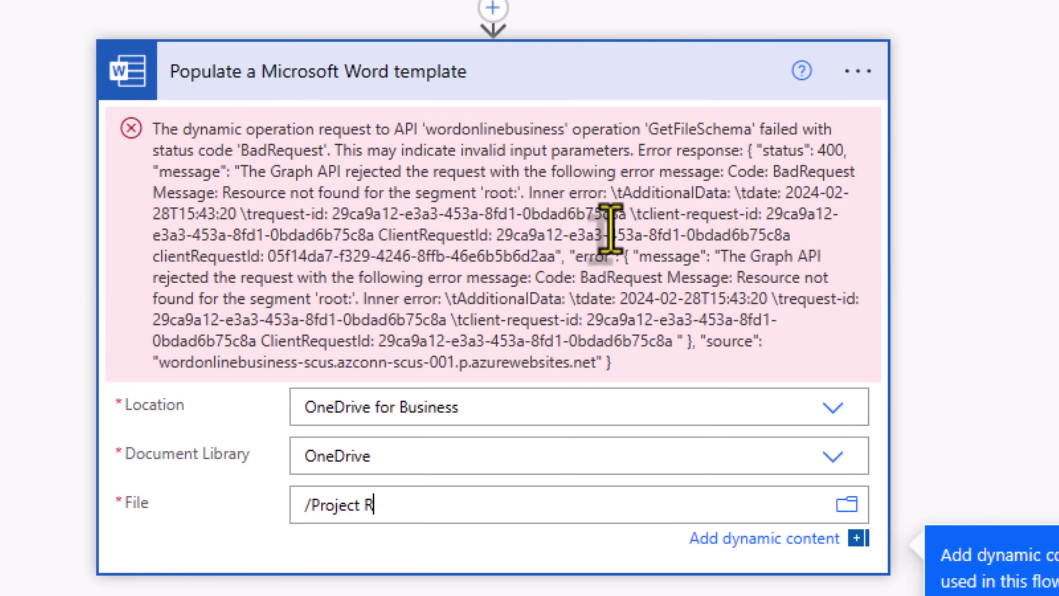
pyautogui.click(518, 435)
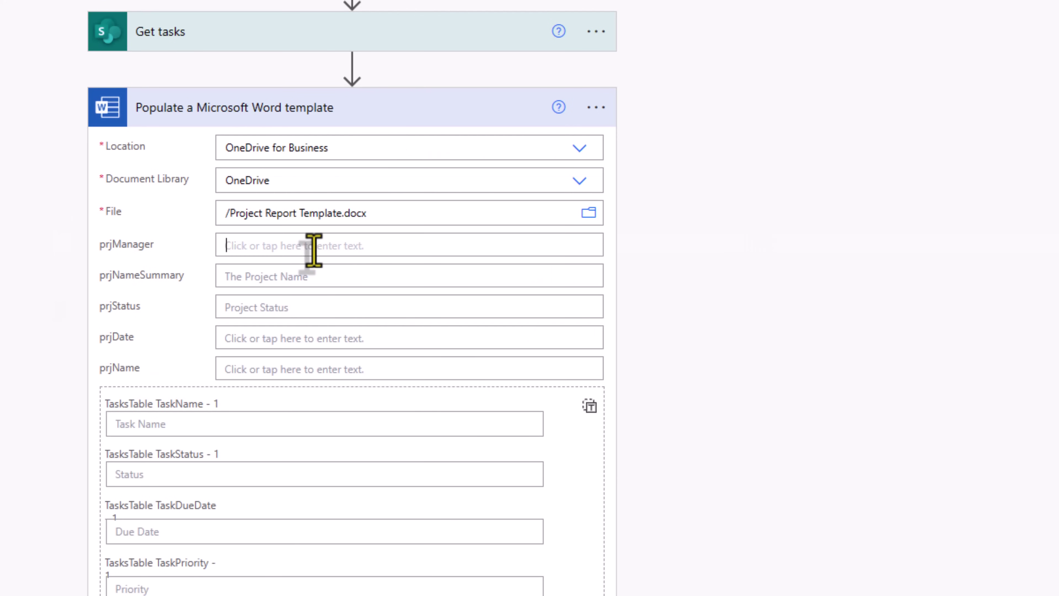
# Fill prjManager with the Project Manager's display name.
pyautogui.click(312, 249)
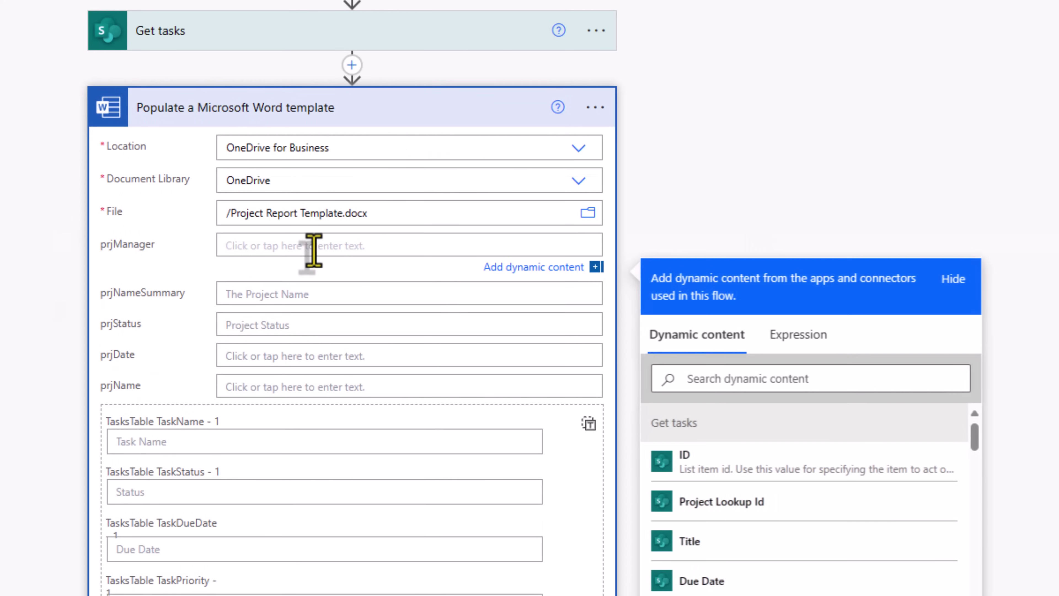
pyautogui.click(722, 378)
pyautogui.write('proje')
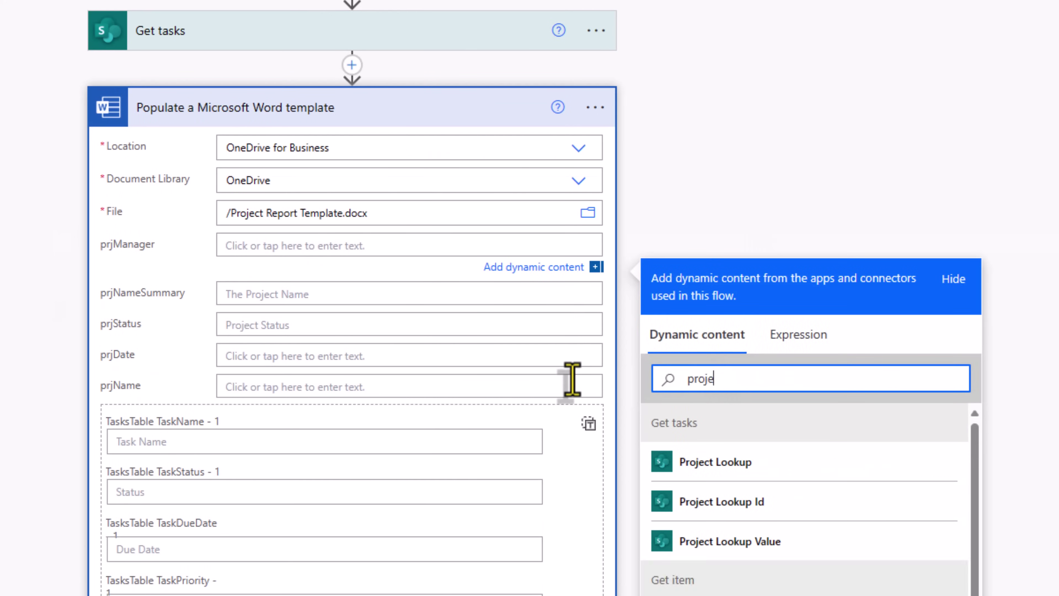
pyautogui.write('ct manager')
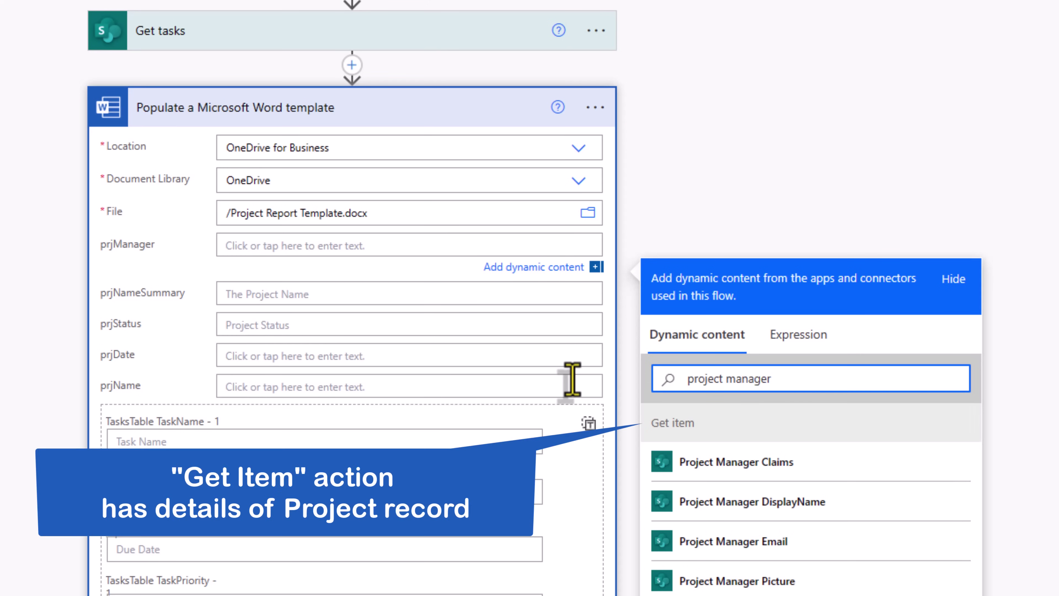
pyautogui.click(802, 502)
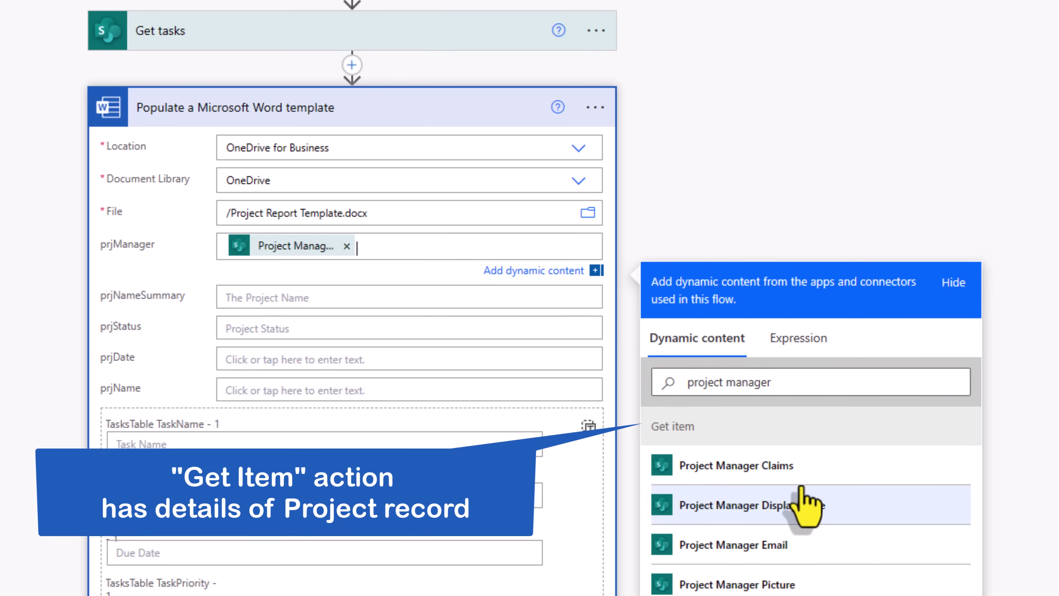
pyautogui.click(624, 251)
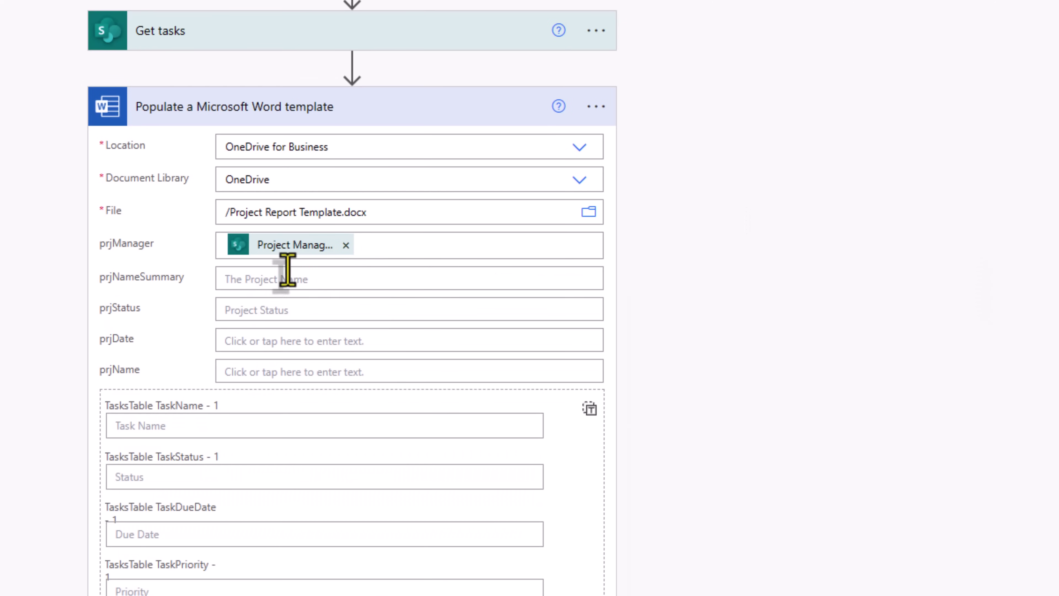
# Fill prjNameSummary with the project's Title and prjStatus with its Status Value.
pyautogui.click(284, 279)
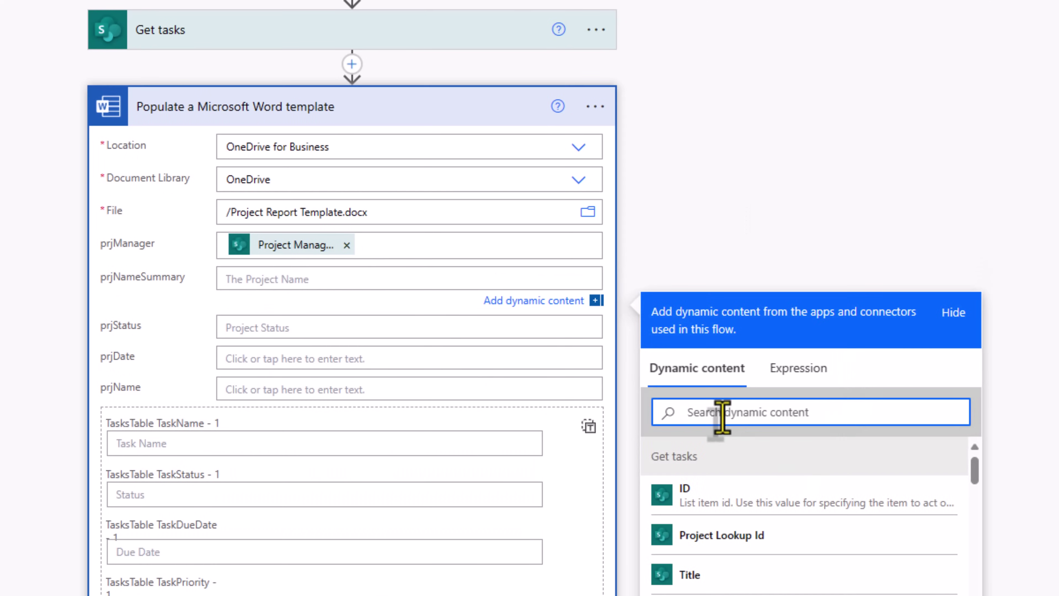
pyautogui.write('title')
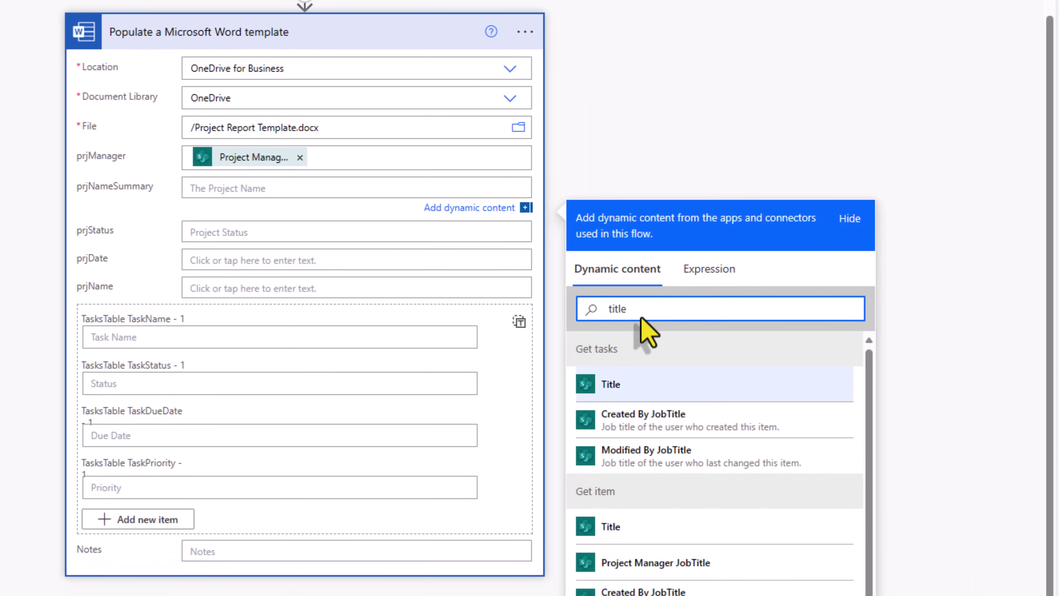
pyautogui.click(612, 536)
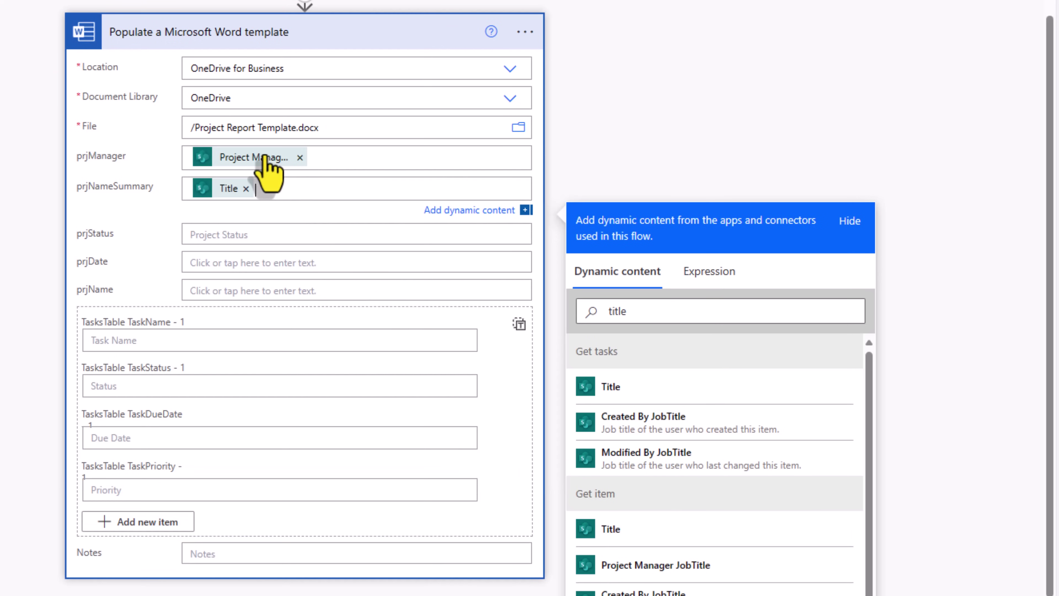
pyautogui.click(267, 234)
pyautogui.click(669, 338)
pyautogui.write('status')
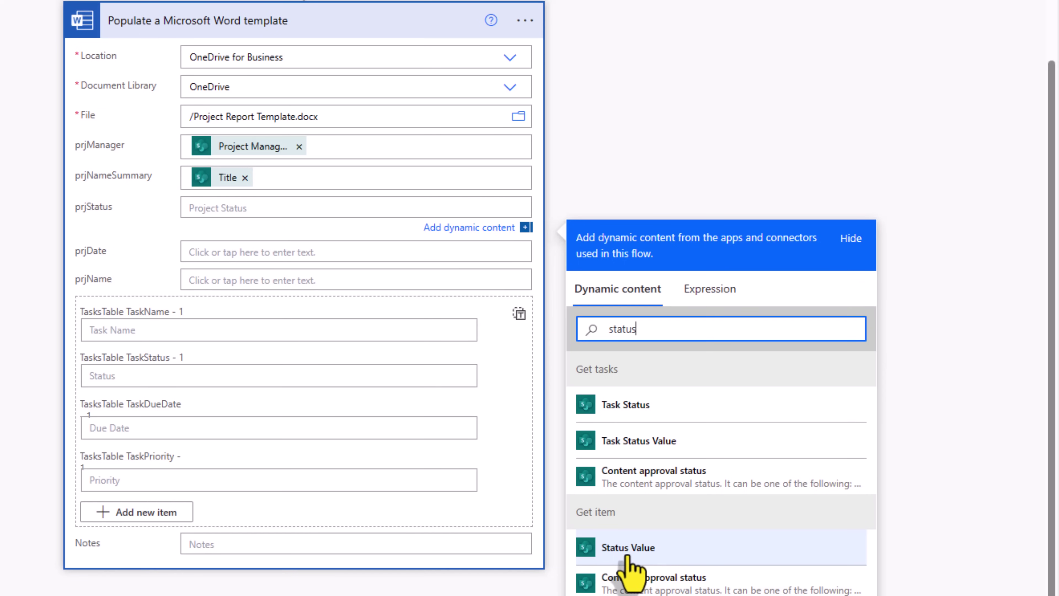
pyautogui.click(629, 557)
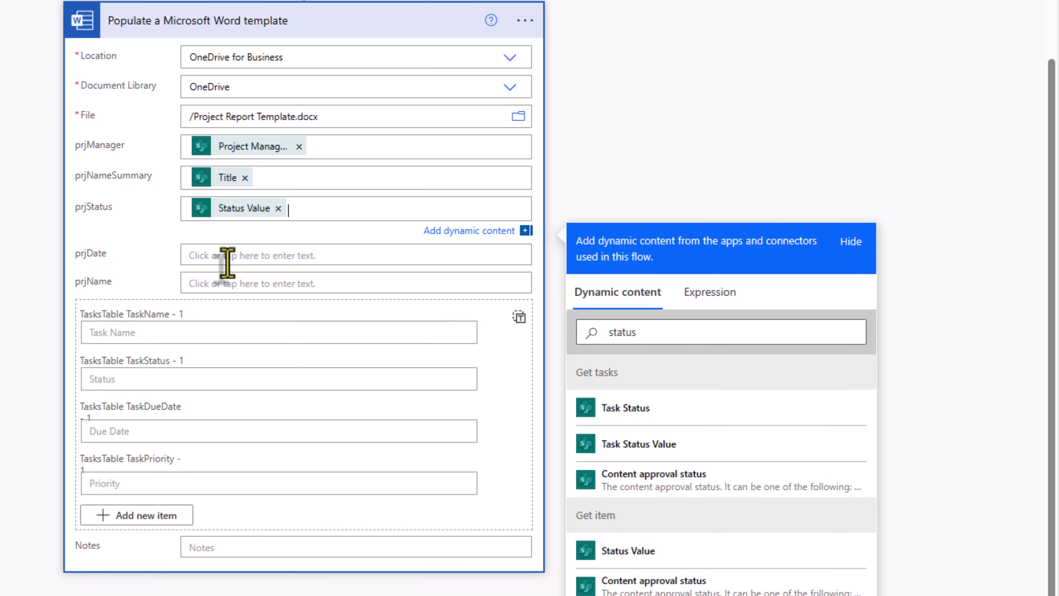
pyautogui.click(227, 261)
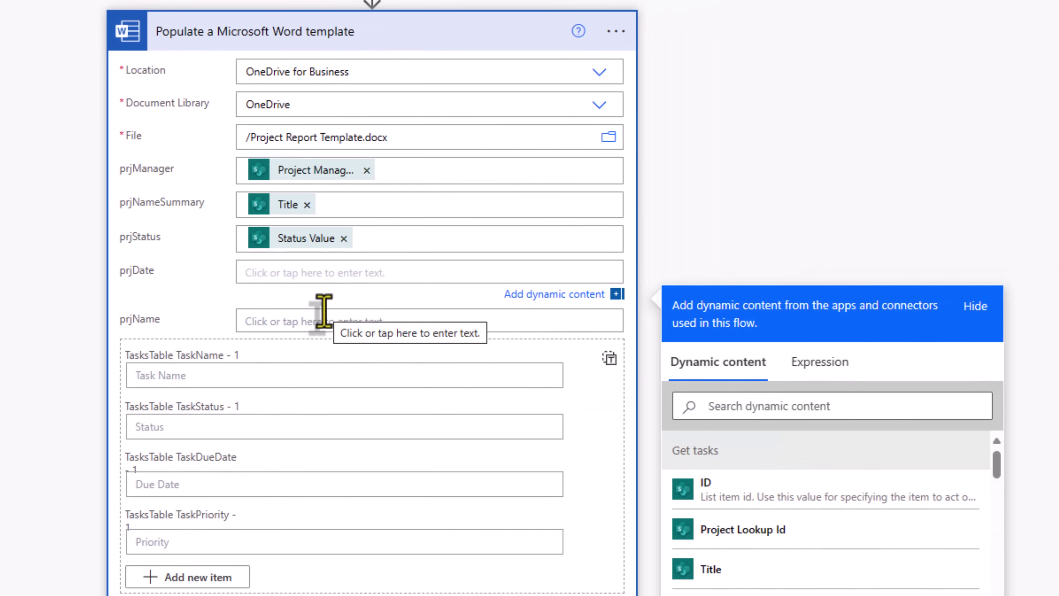
# Set prjDate to formatDateTime(utcnow(),'MM/dd/yyyy') and begin searching fields for prjName.
pyautogui.click(824, 362)
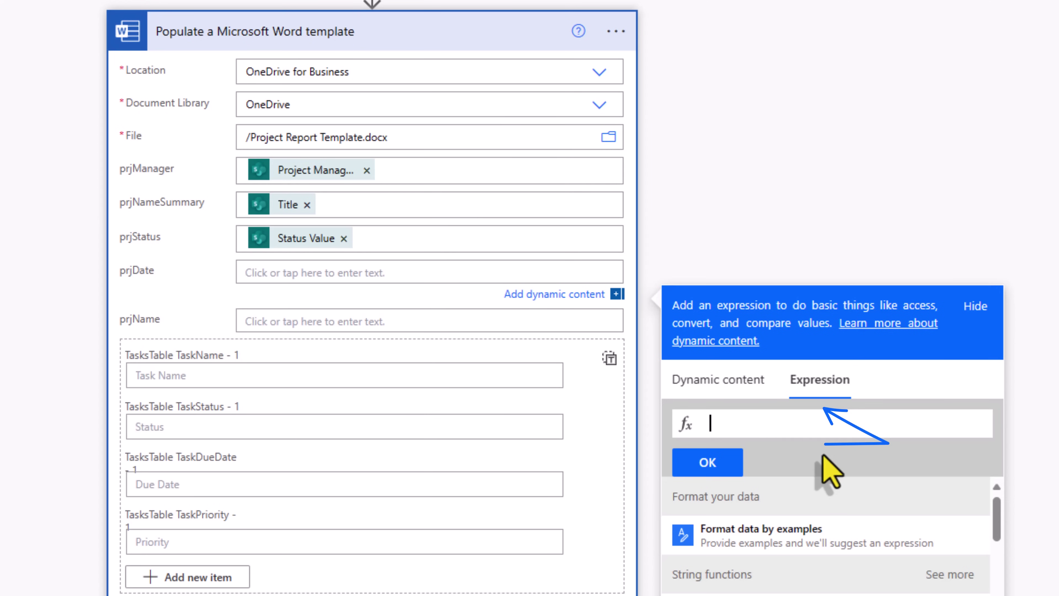
pyautogui.write('format')
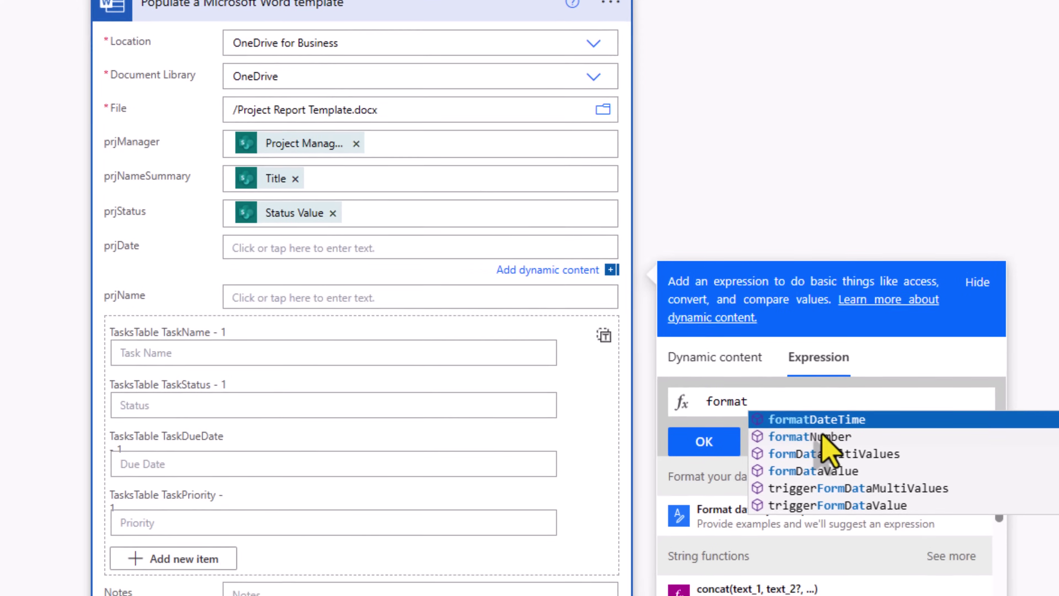
pyautogui.press('Tab')
pyautogui.write('(')
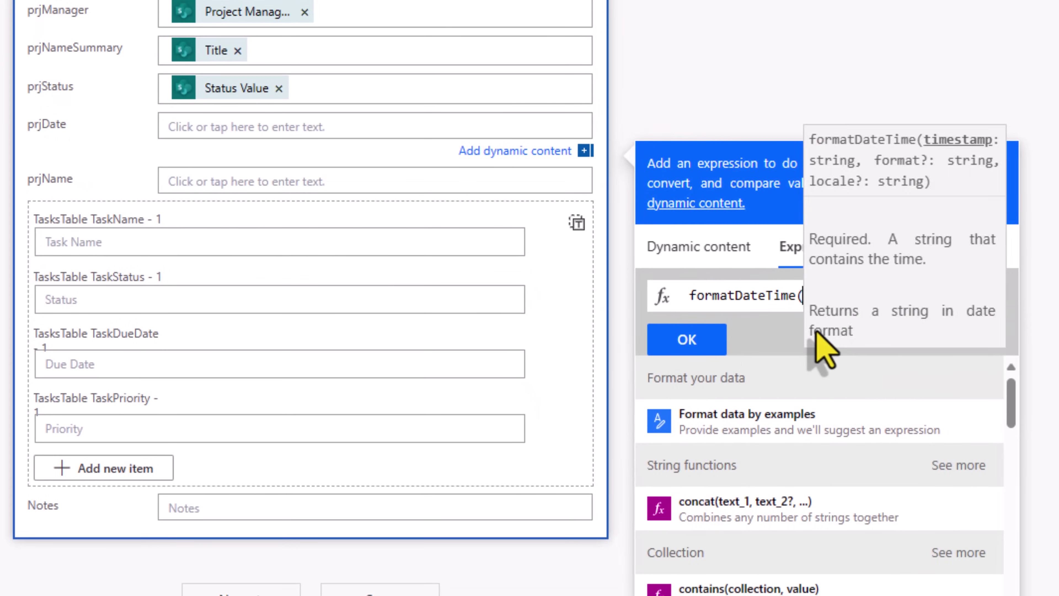
pyautogui.write('utcnow()')
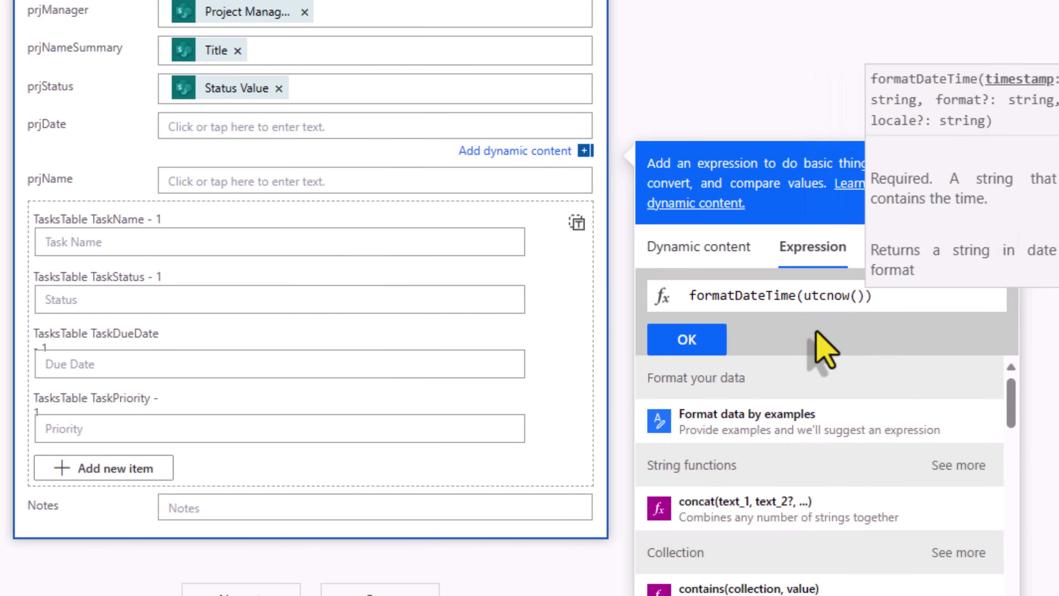
pyautogui.write(",'")
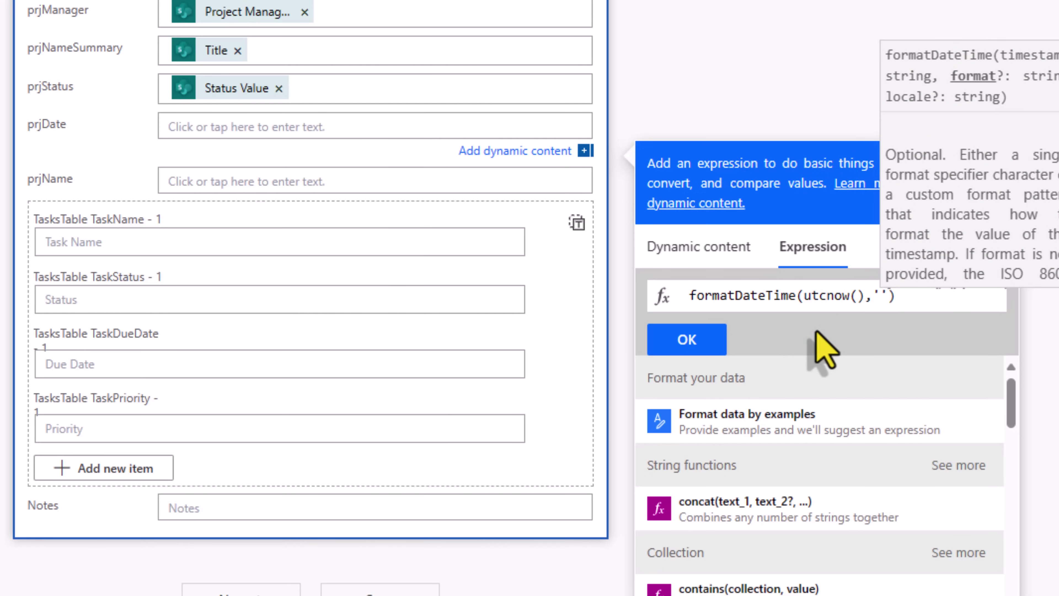
pyautogui.write('MM')
pyautogui.write('/dd/yyy')
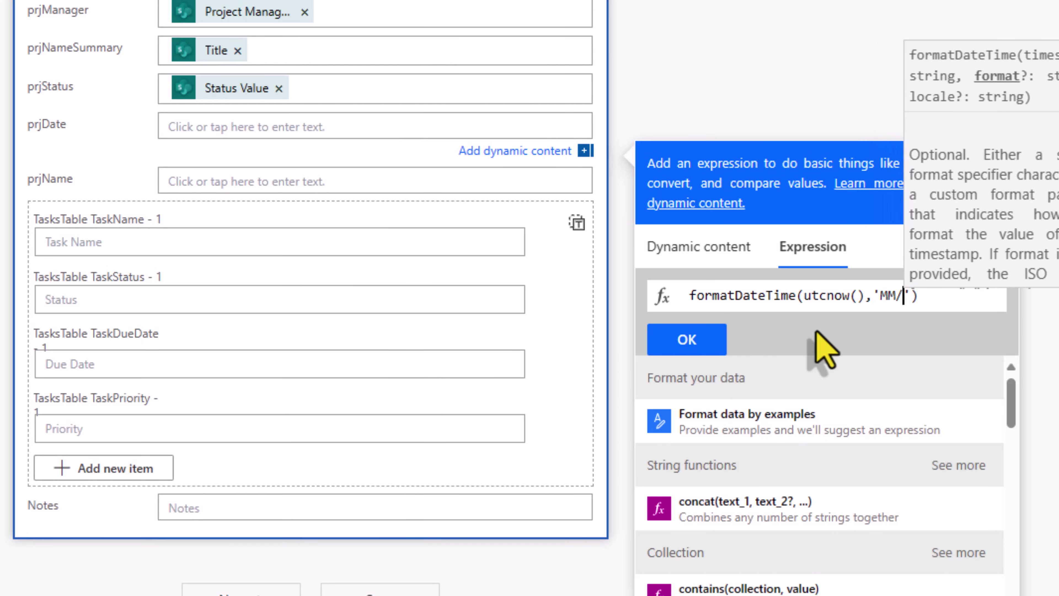
pyautogui.write('y')
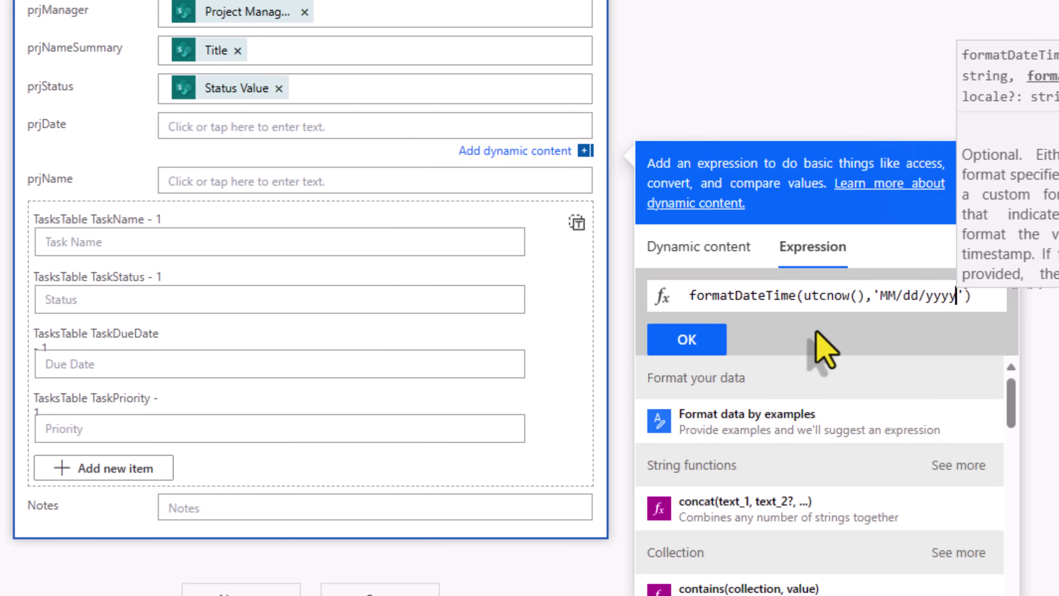
pyautogui.click(688, 341)
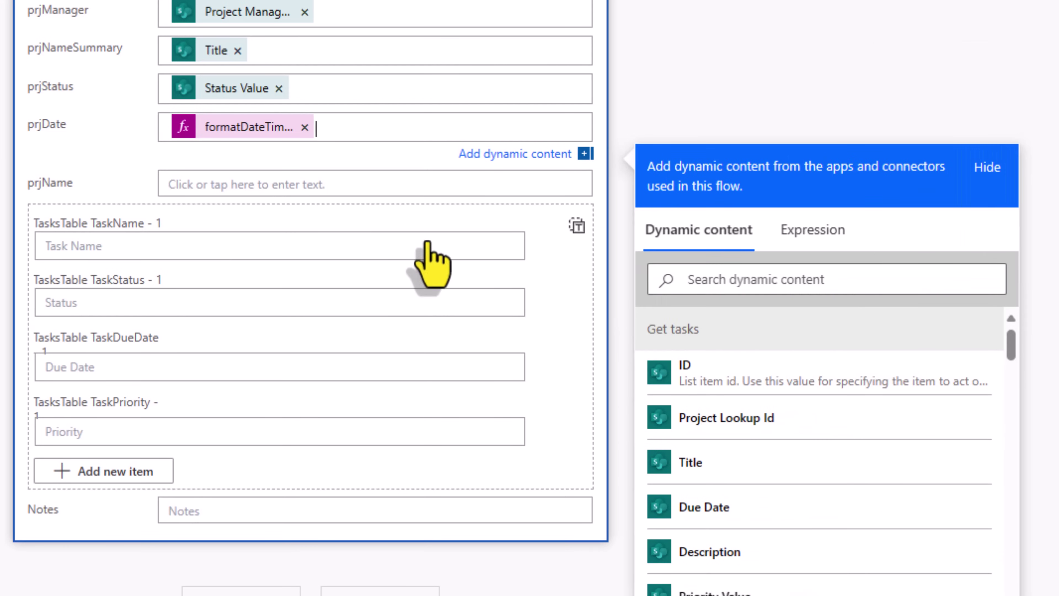
pyautogui.click(223, 179)
pyautogui.click(671, 284)
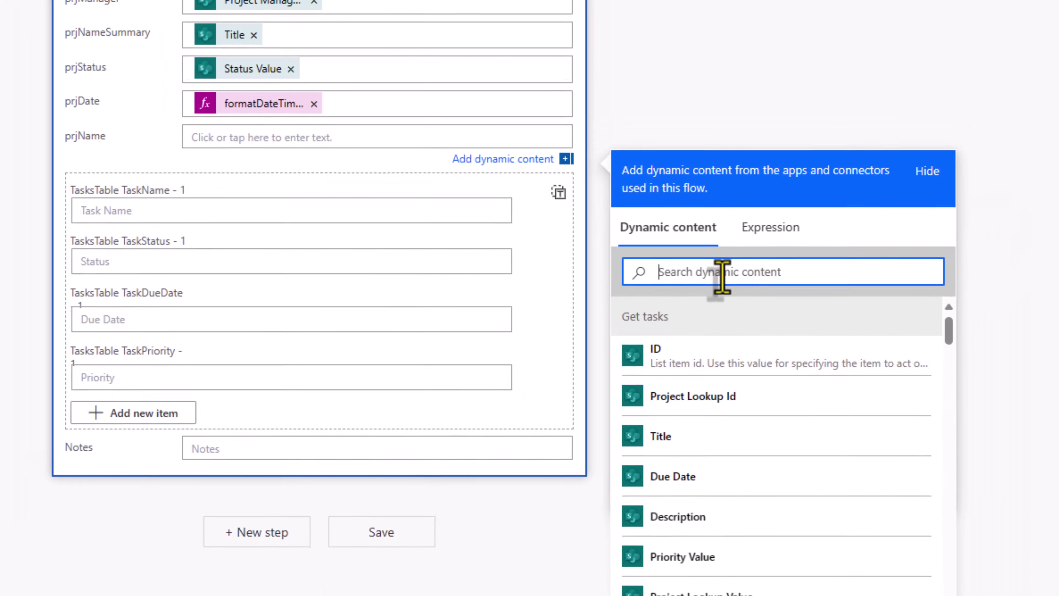
# Put the project Title into prjName and enter Name as the TasksTable task name.
pyautogui.write('title')
pyautogui.click(701, 519)
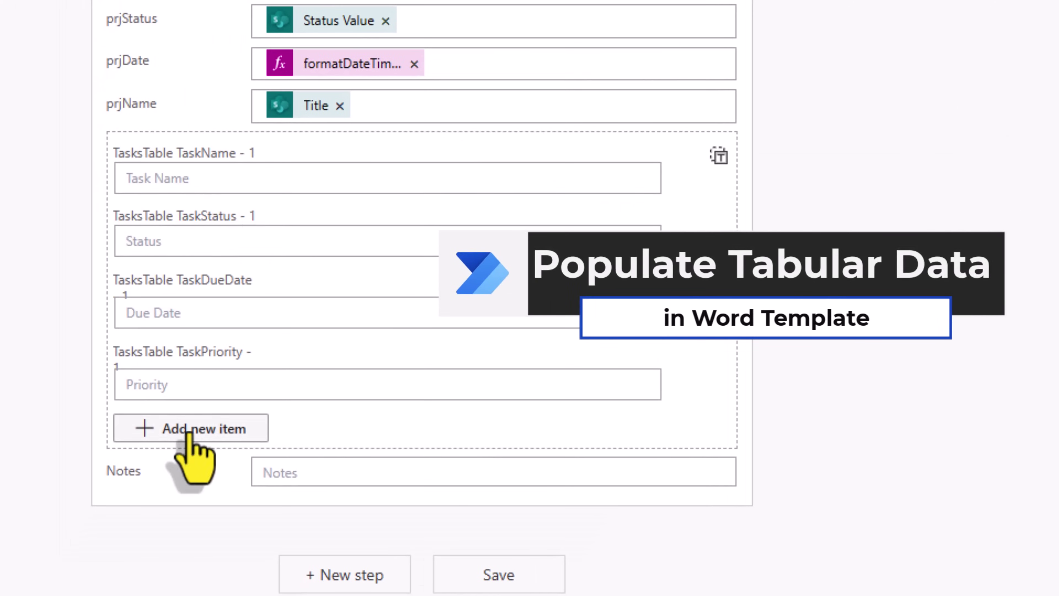
pyautogui.click(210, 178)
pyautogui.write('Name')
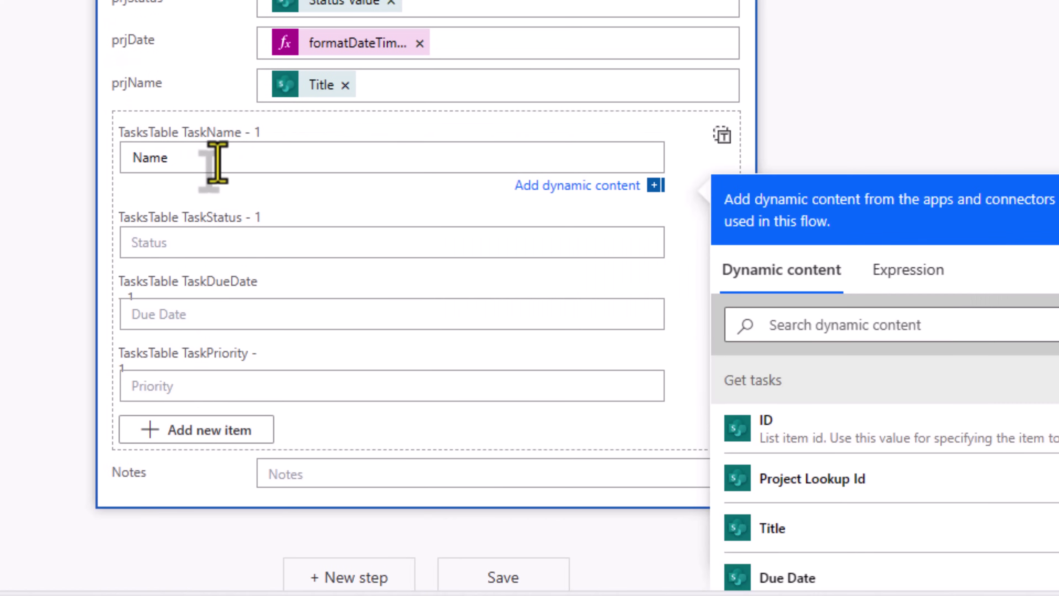
pyautogui.click(177, 245)
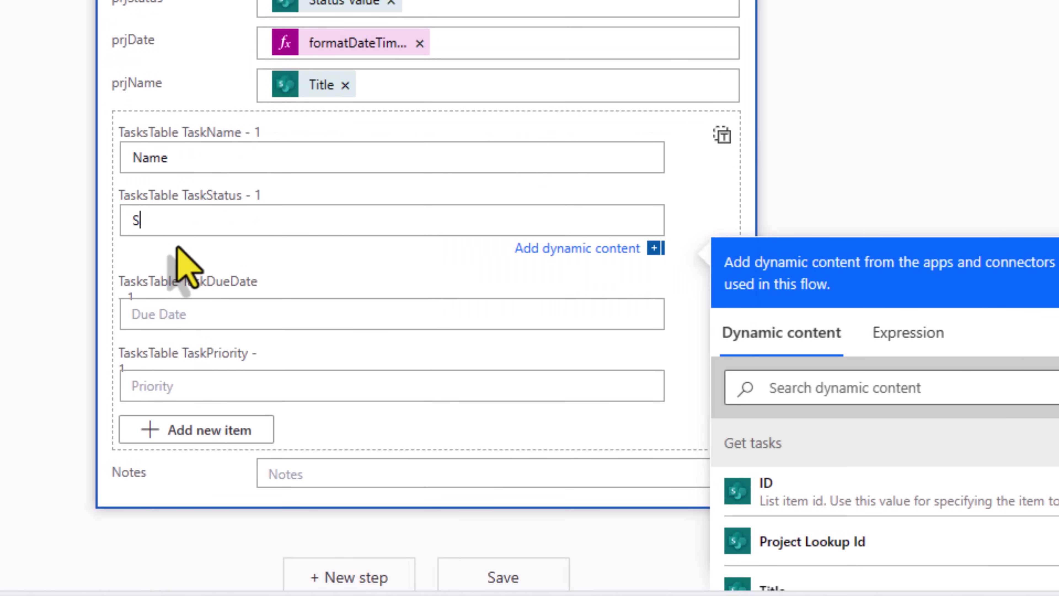
# Enter Date and Priority in TasksTable and switch it to whole-array JSON input.
pyautogui.click(148, 317)
pyautogui.write('Date')
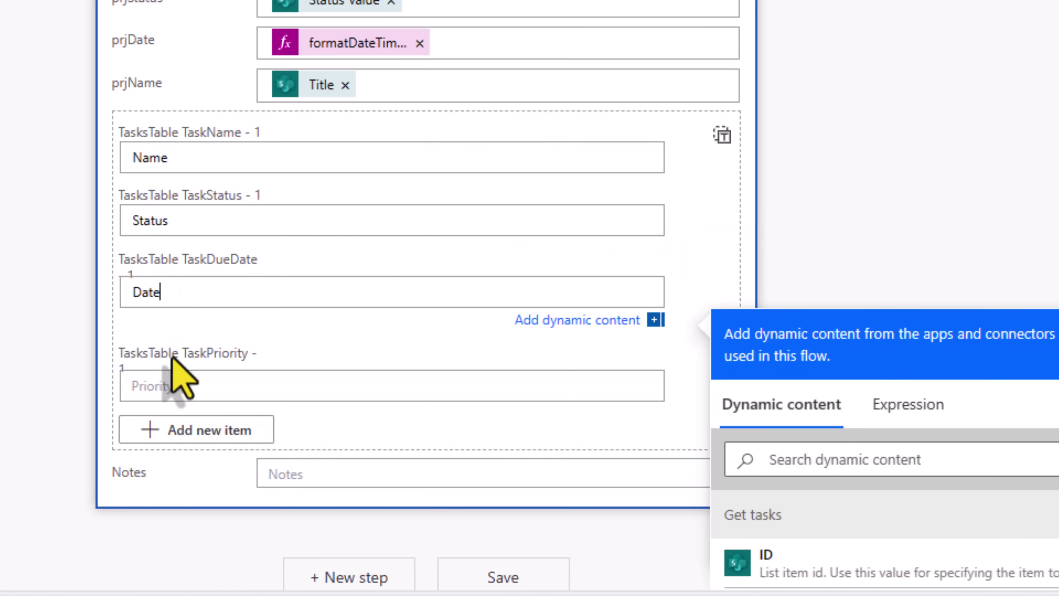
pyautogui.click(166, 379)
pyautogui.write('Priority')
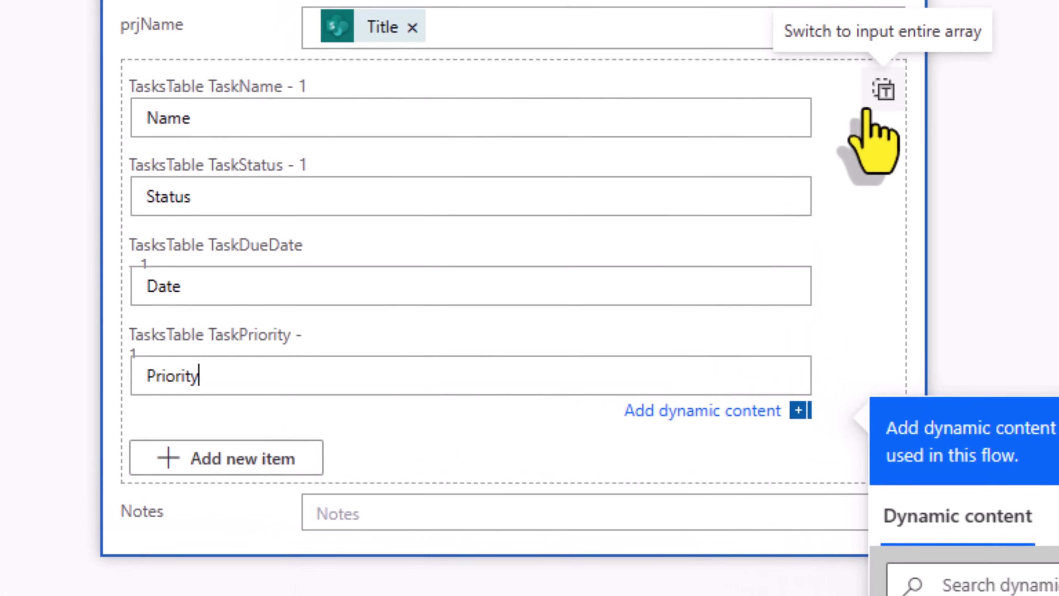
pyautogui.click(883, 99)
pyautogui.click(884, 99)
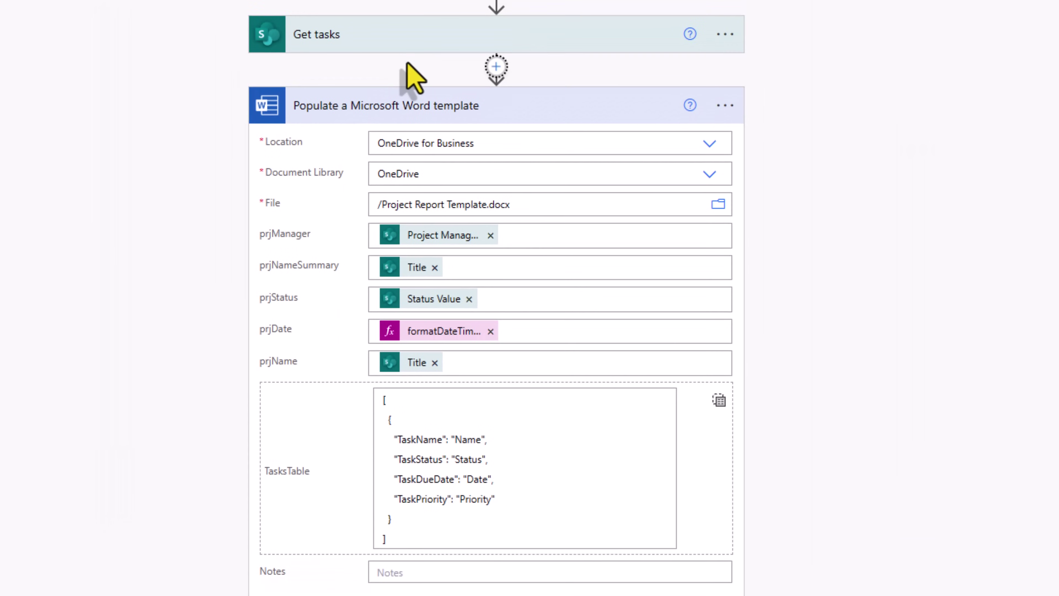
# Insert a Data Operation Select action right after Get tasks, found by searching 'select'.
pyautogui.click(496, 67)
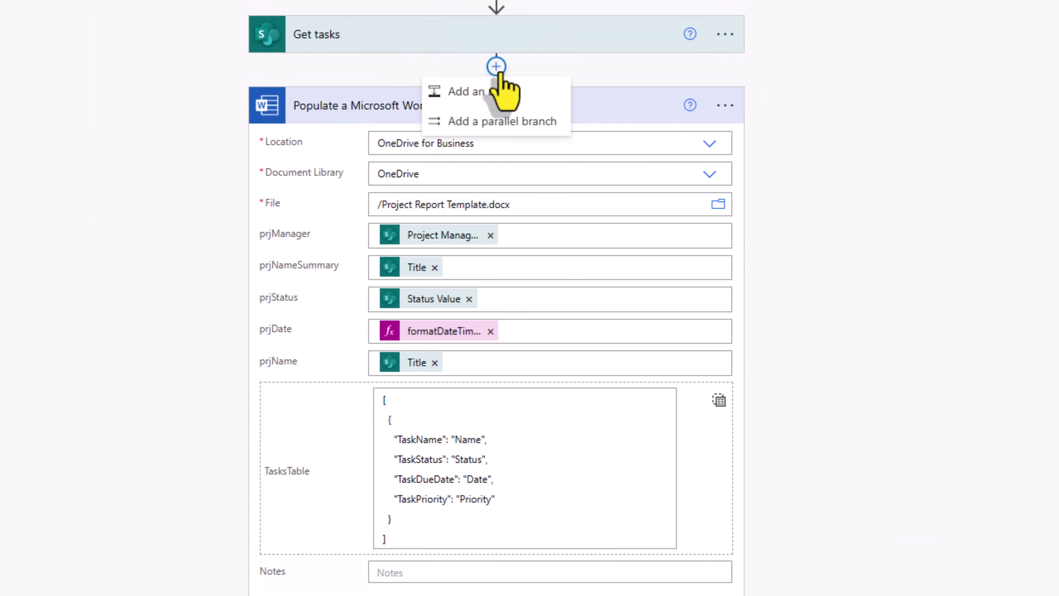
pyautogui.click(494, 91)
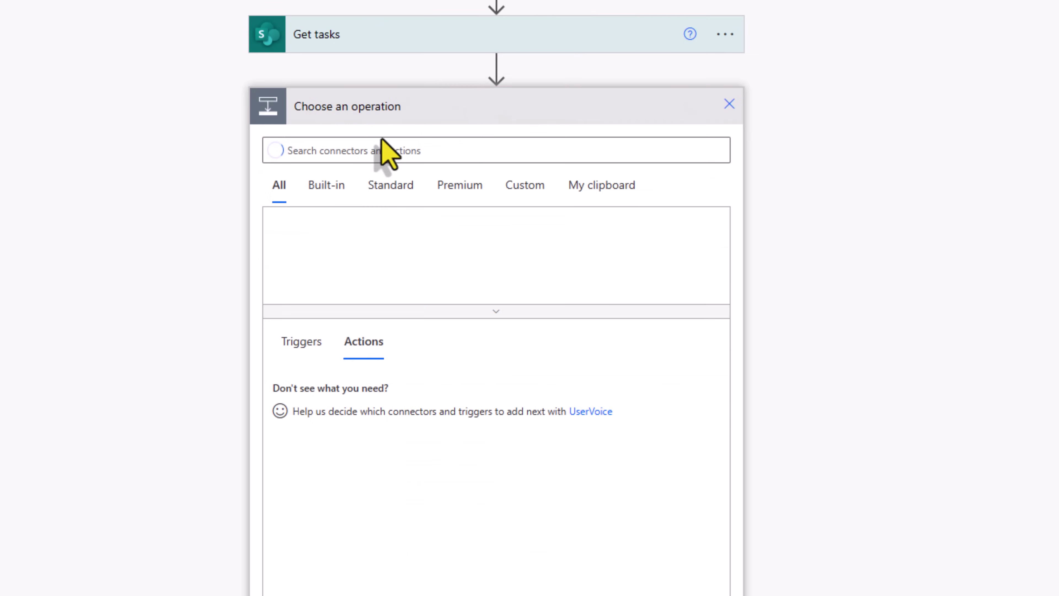
pyautogui.write('select')
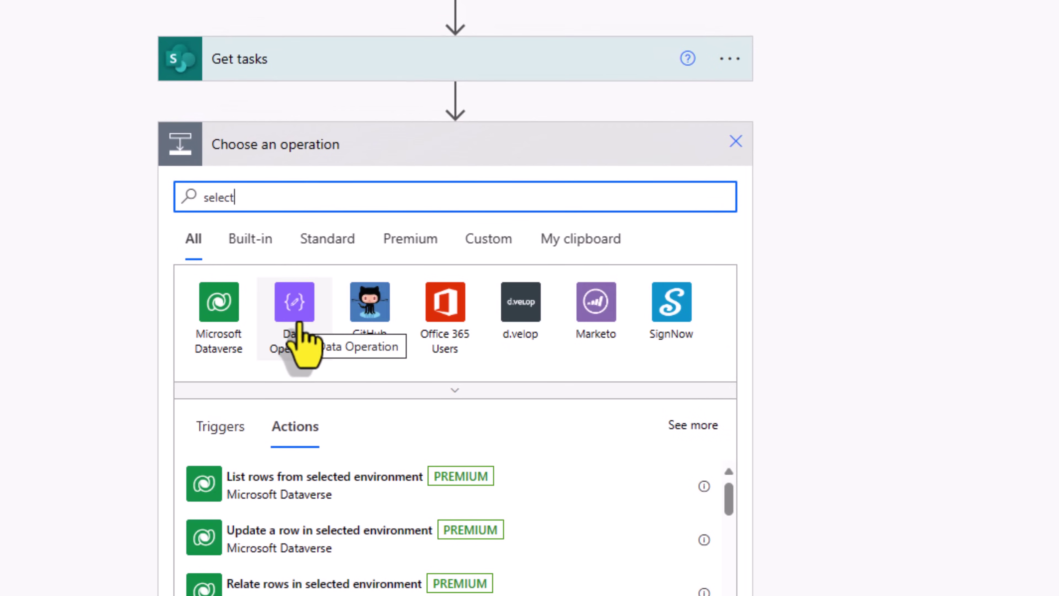
pyautogui.click(285, 324)
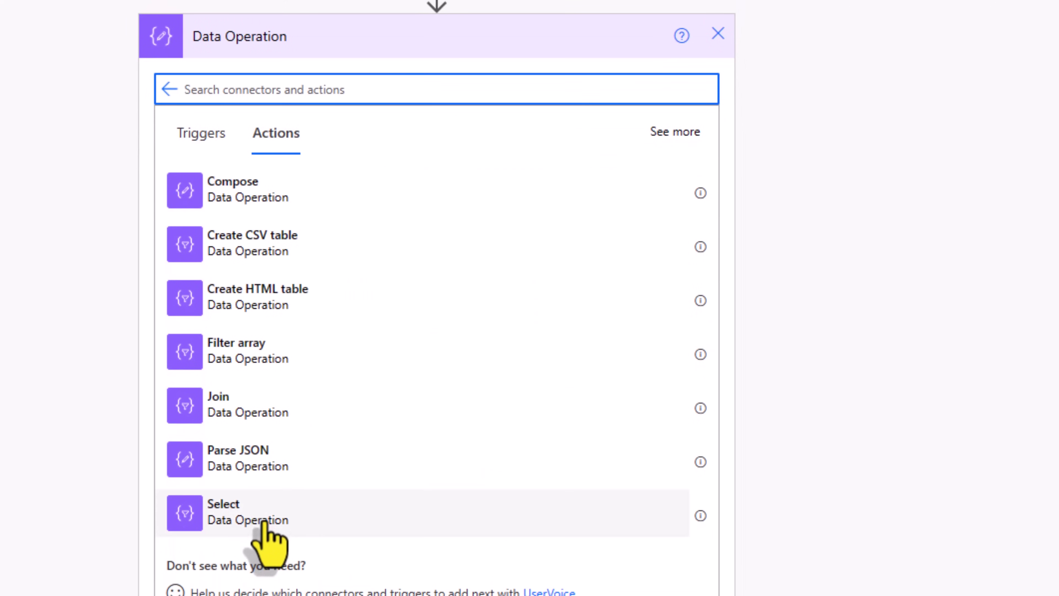
pyautogui.click(244, 514)
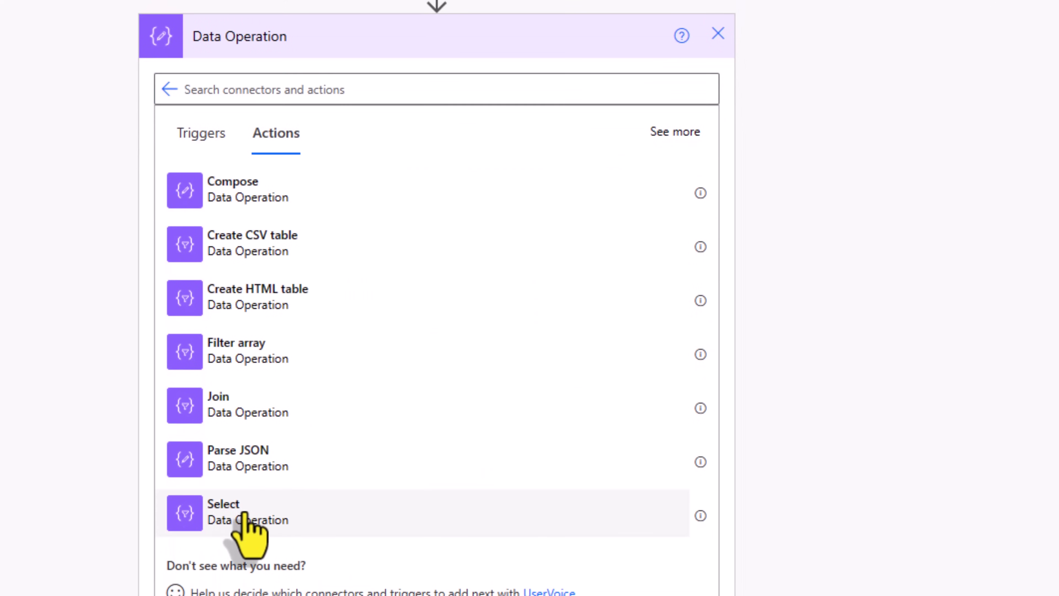
# Set the Select step's From to Get tasks' value and add TaskName as the first map key.
pyautogui.click(249, 182)
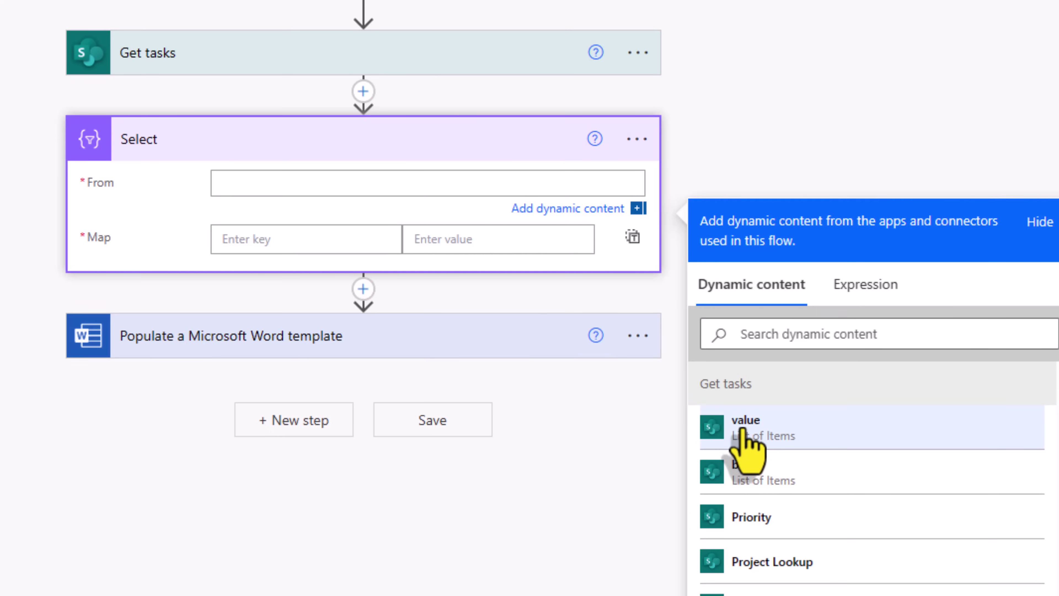
pyautogui.click(744, 430)
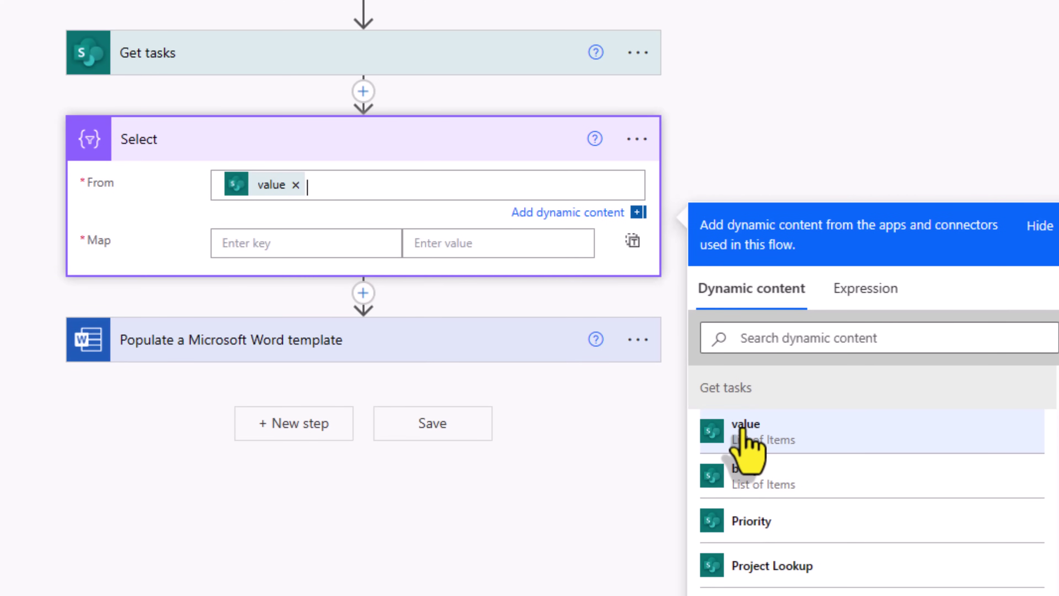
pyautogui.click(626, 339)
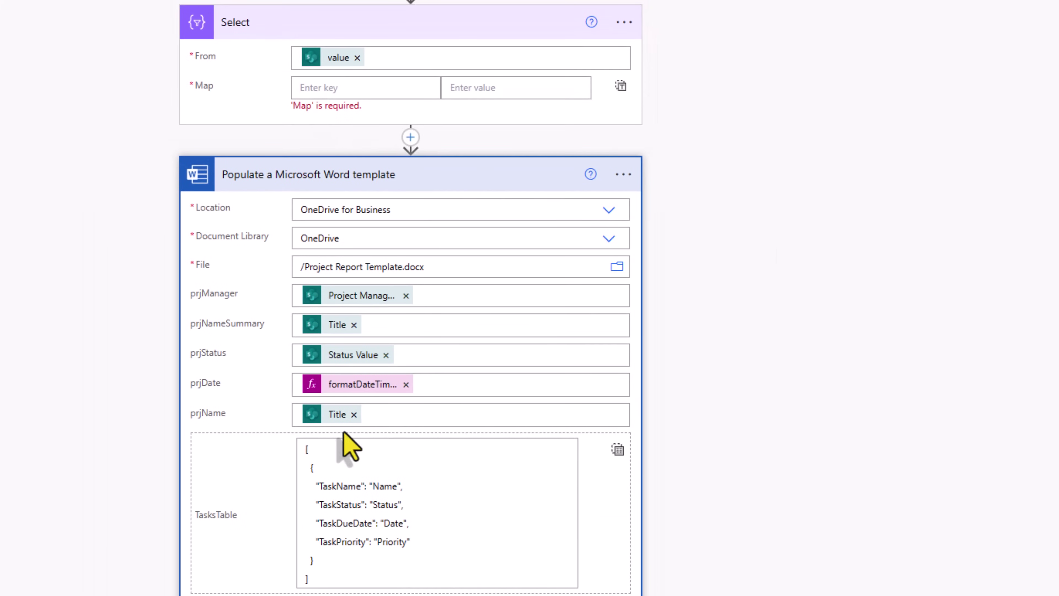
pyautogui.doubleClick(340, 486)
pyautogui.hotkey('ctrl', 'c')
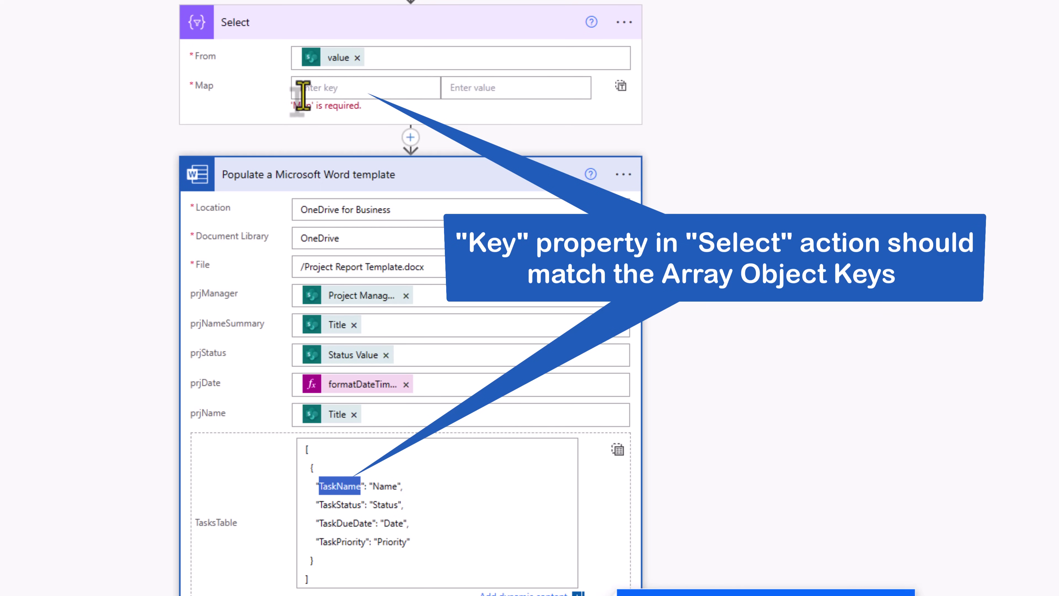
pyautogui.click(303, 88)
pyautogui.hotkey('ctrl', 'v')
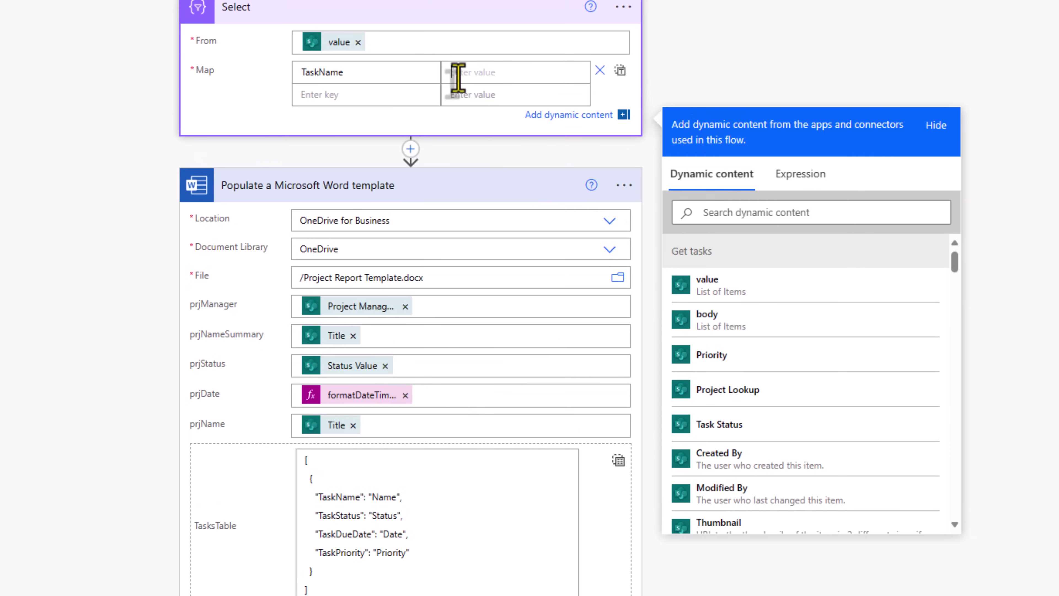
# Add TaskStatus, TaskDueDate and TaskPriority as further map keys, copied from the TasksTable JSON.
pyautogui.click(338, 94)
pyautogui.doubleClick(338, 515)
pyautogui.hotkey('ctrl', 'c')
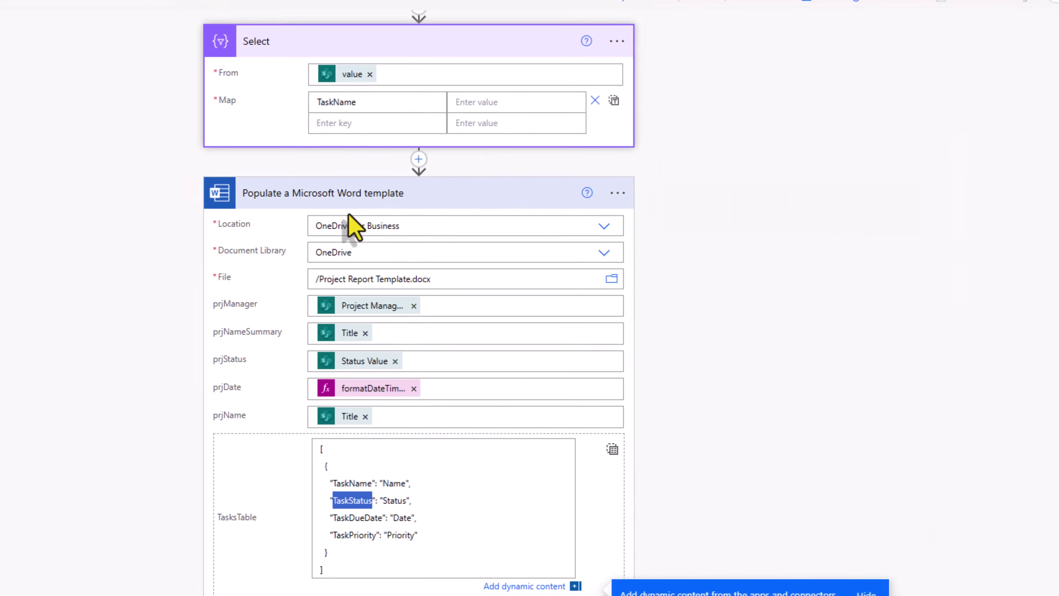
pyautogui.click(341, 94)
pyautogui.hotkey('ctrl', 'v')
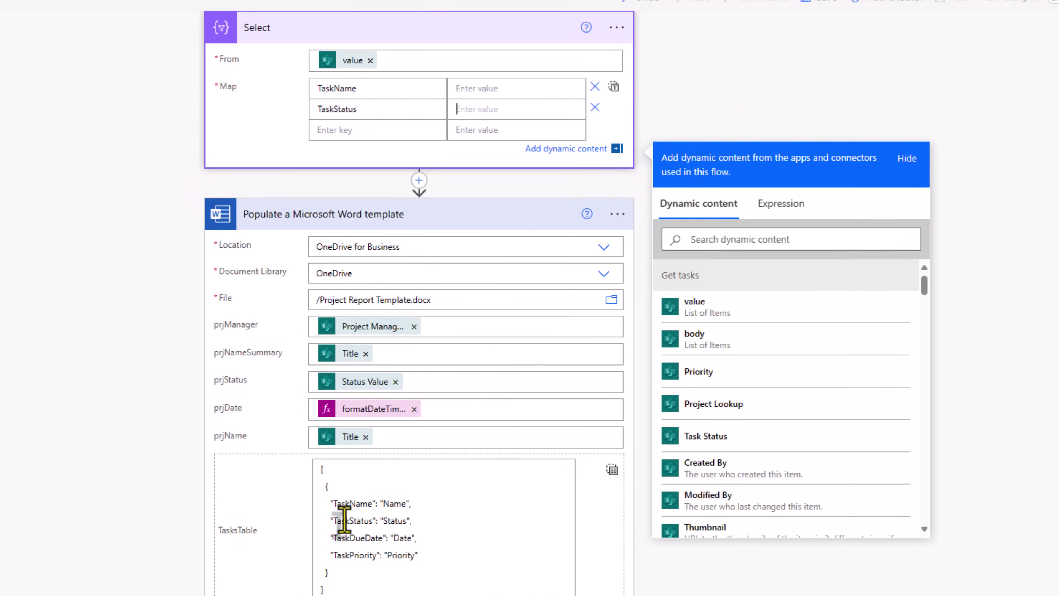
pyautogui.doubleClick(346, 536)
pyautogui.hotkey('ctrl', 'c')
pyautogui.click(341, 144)
pyautogui.hotkey('ctrl', 'v')
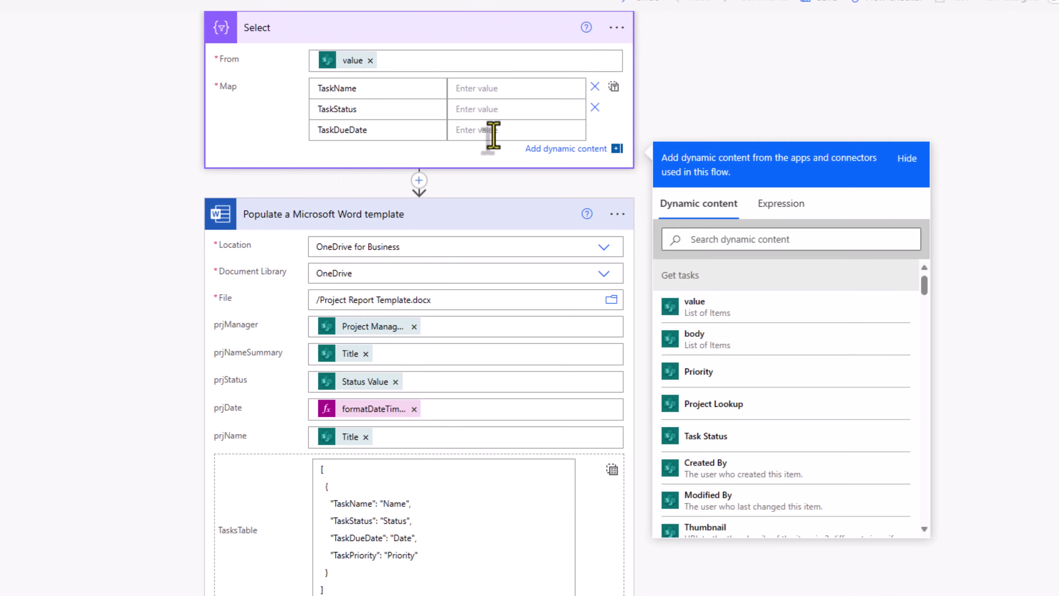
pyautogui.doubleClick(353, 576)
pyautogui.hotkey('ctrl', 'c')
pyautogui.click(347, 151)
pyautogui.hotkey('ctrl', 'v')
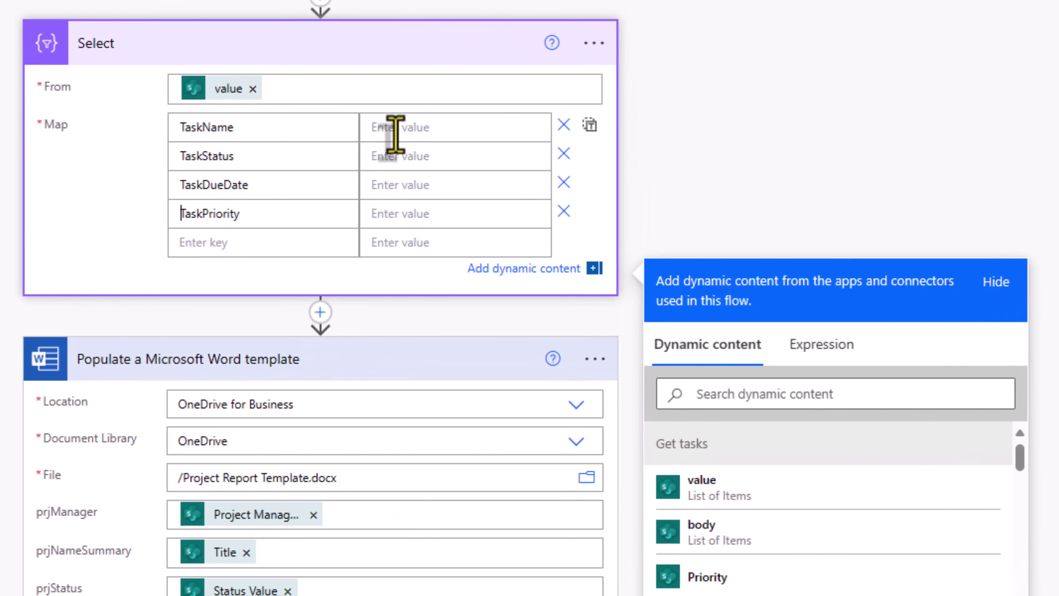
# Map TaskName to the Title field and TaskStatus to Task Status Value.
pyautogui.click(473, 90)
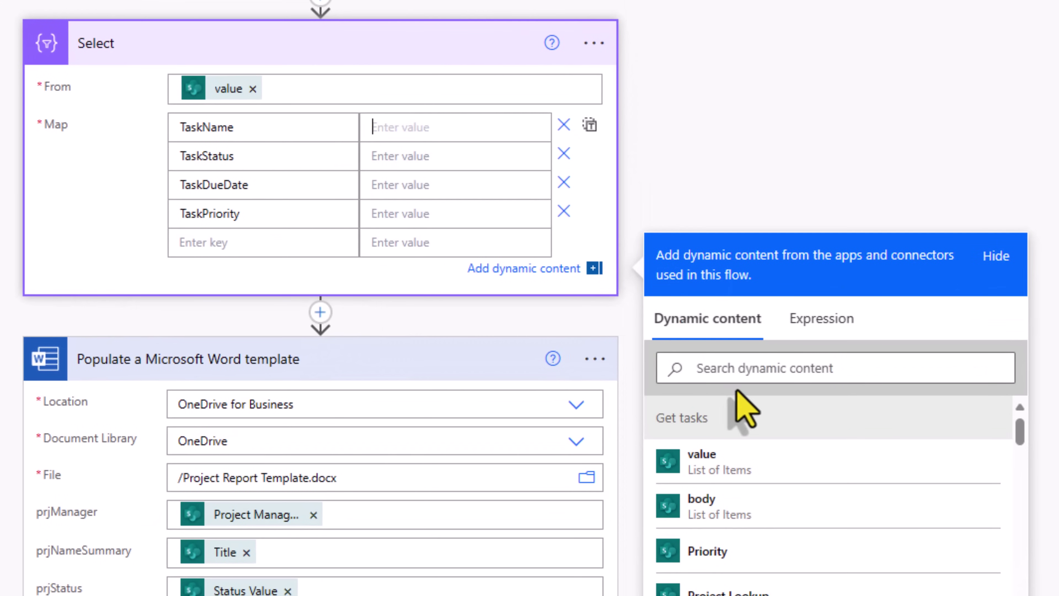
pyautogui.click(720, 375)
pyautogui.write('title')
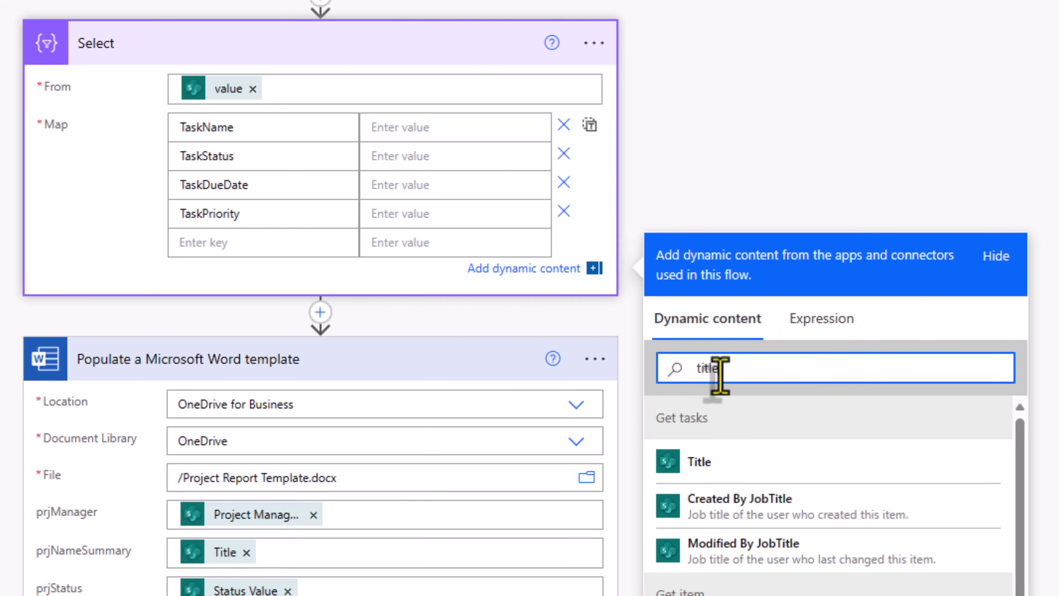
pyautogui.click(740, 462)
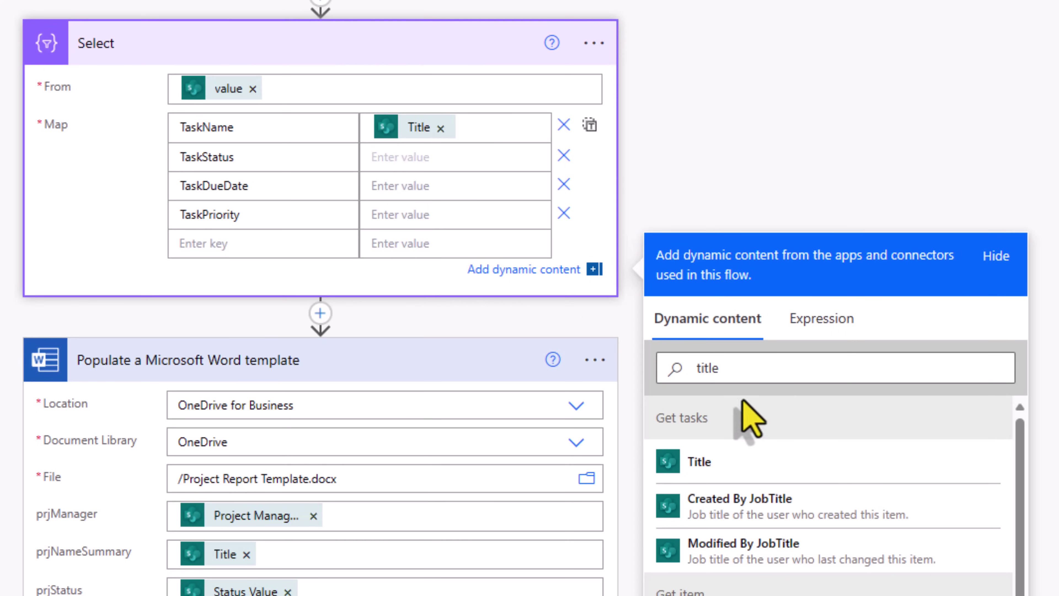
pyautogui.click(663, 368)
pyautogui.hotkey('ctrl', 'a')
pyautogui.write('task status')
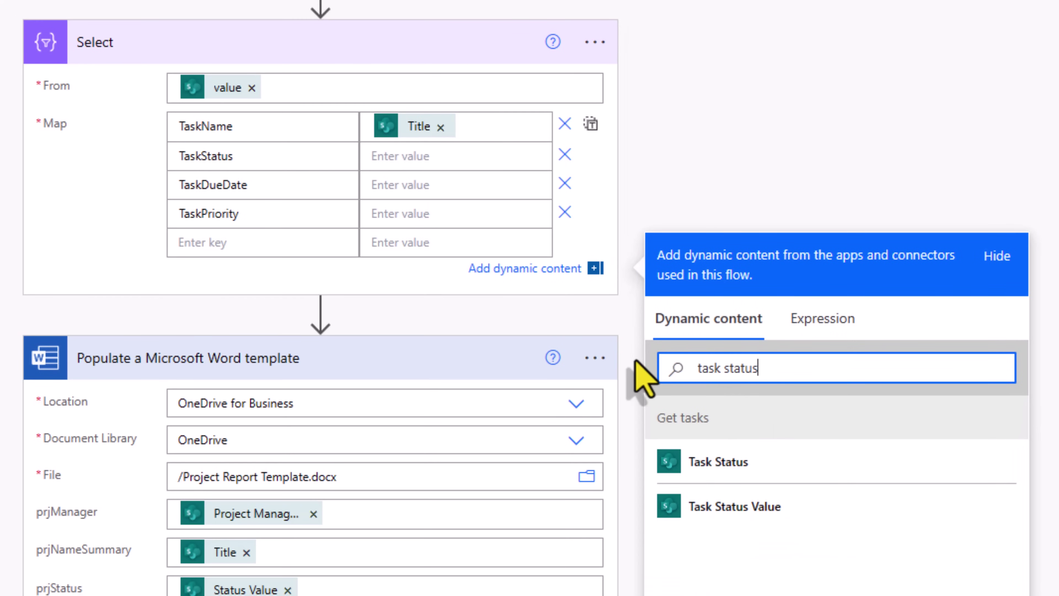
pyautogui.click(756, 522)
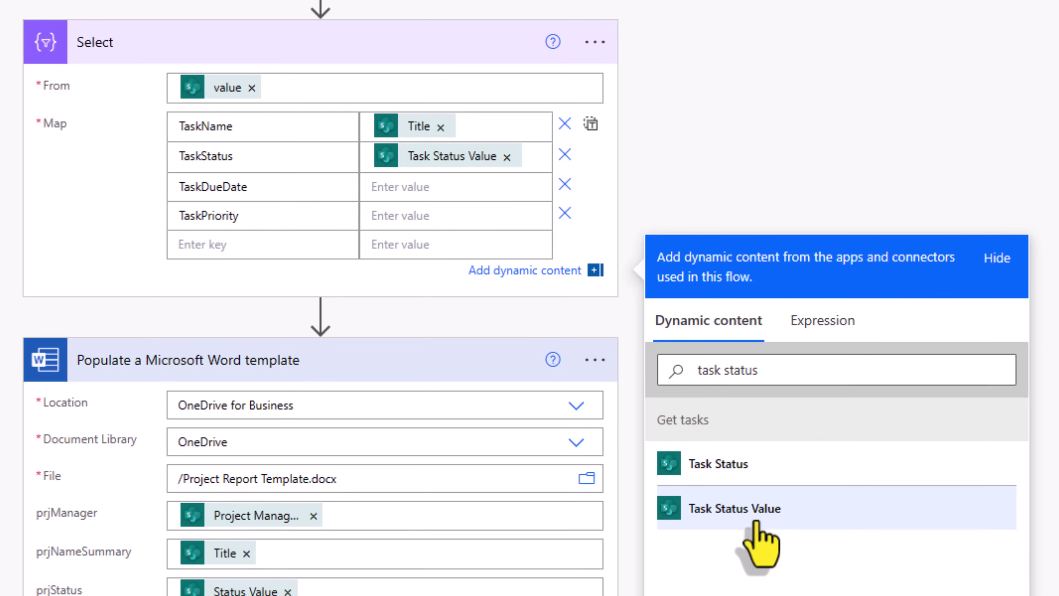
# Map TaskDueDate to Due Date and TaskPriority to Priority Value.
pyautogui.click(386, 187)
pyautogui.click(675, 375)
pyautogui.hotkey('ctrl', 'a')
pyautogui.write('due')
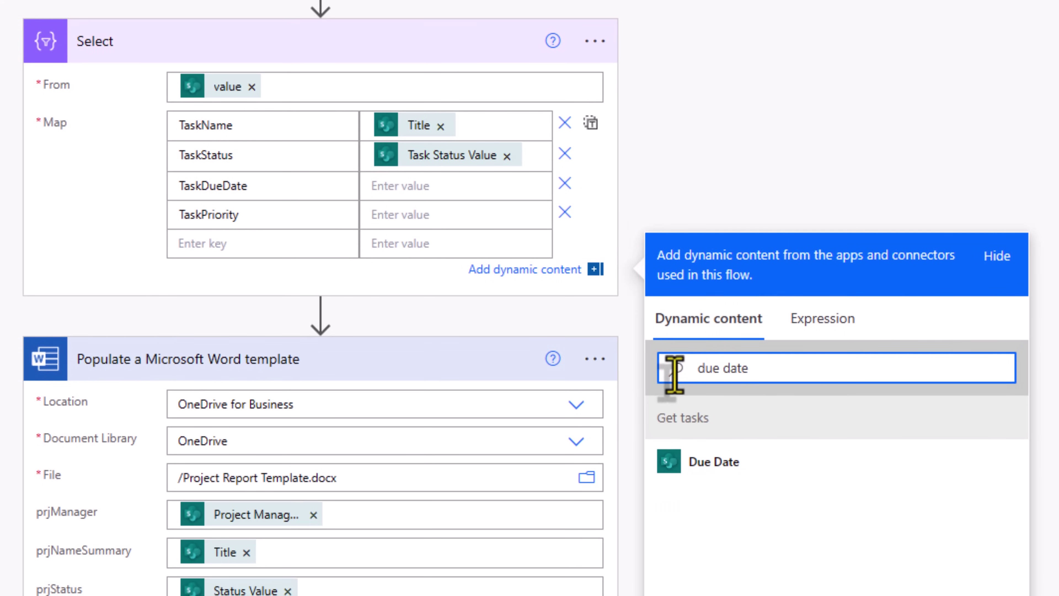
pyautogui.click(818, 469)
pyautogui.click(411, 217)
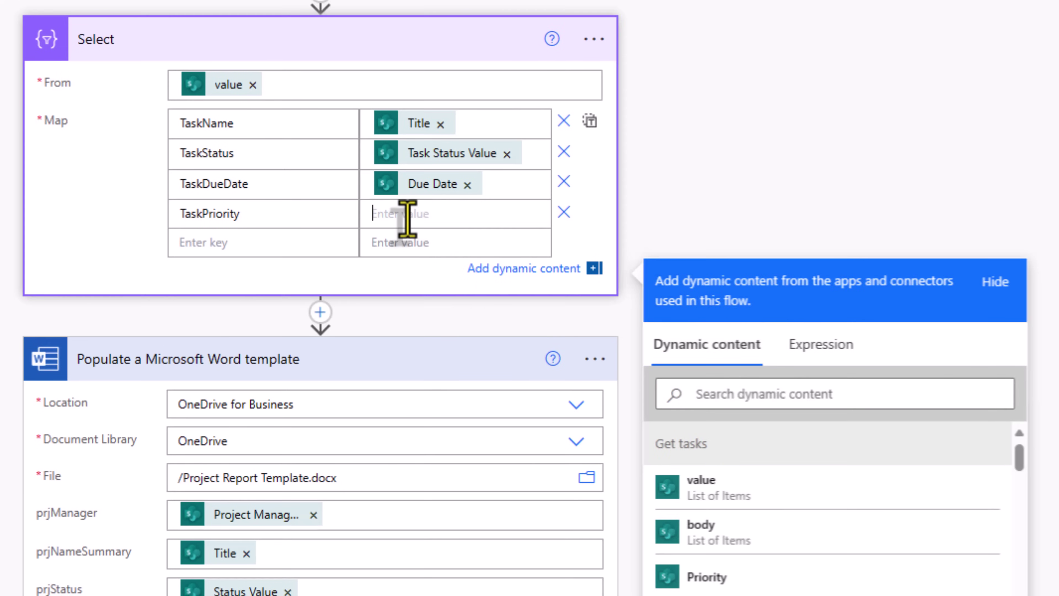
pyautogui.click(730, 393)
pyautogui.write('priority')
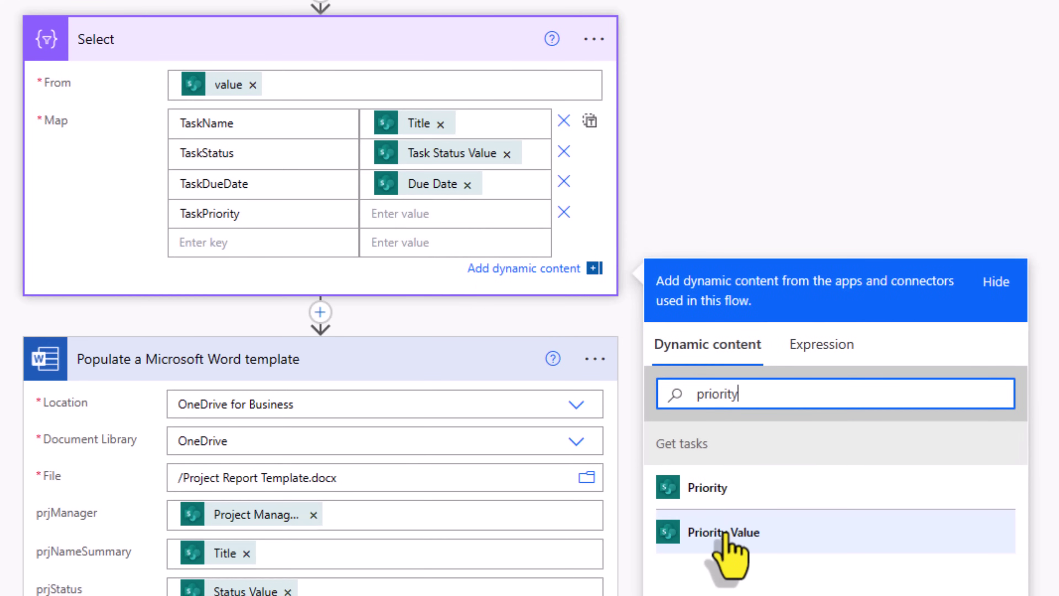
pyautogui.click(727, 534)
pyautogui.click(778, 184)
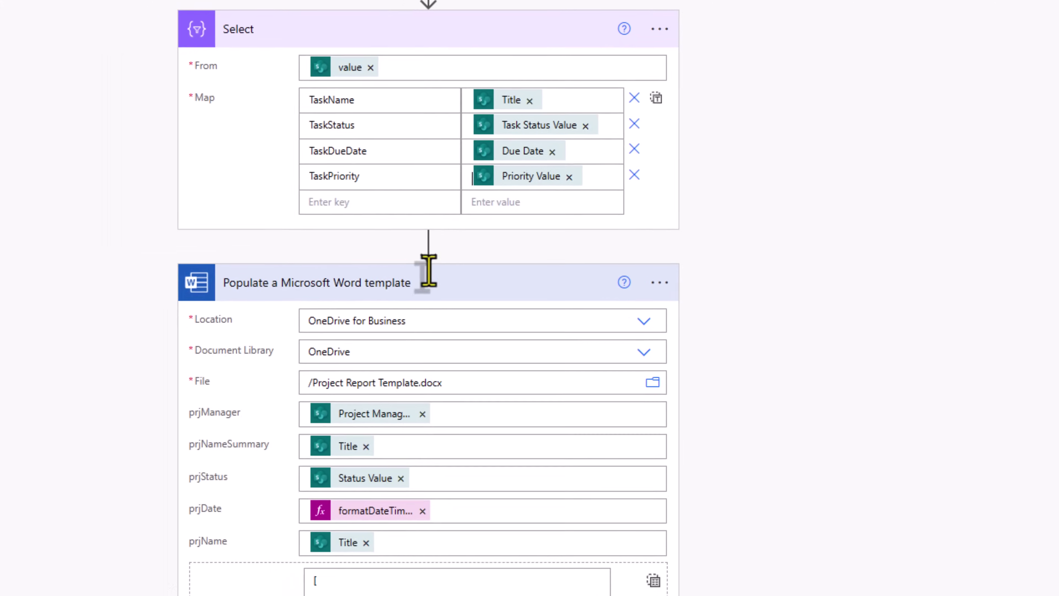
pyautogui.scroll(-5, 429, 273)
# Replace the TasksTable sample JSON with Select's Output and set Notes to the item's Notes.
pyautogui.click(367, 457)
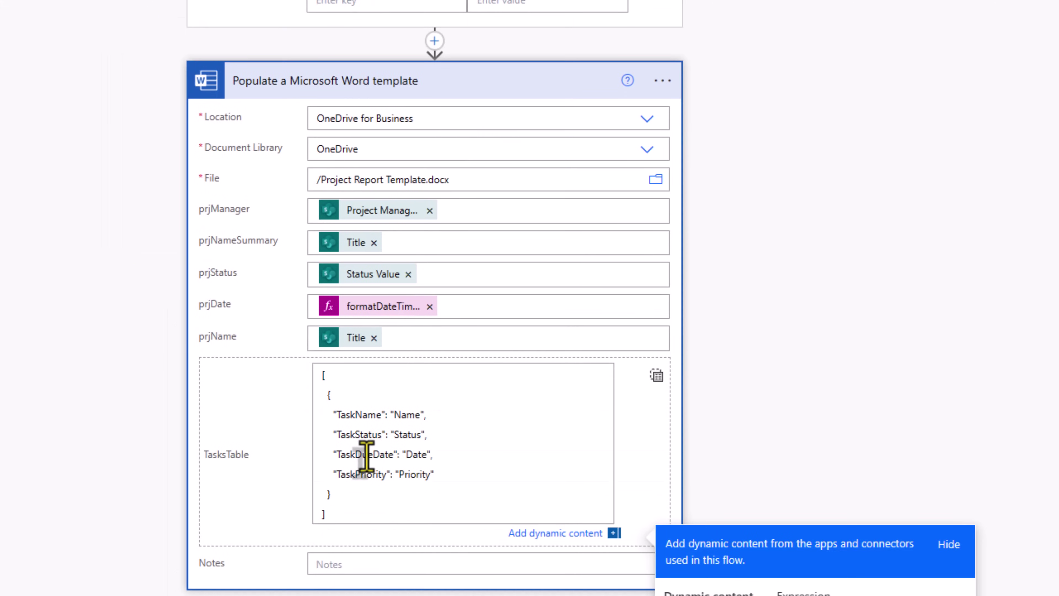
pyautogui.hotkey('ctrl', 'a')
pyautogui.press('BackSpace')
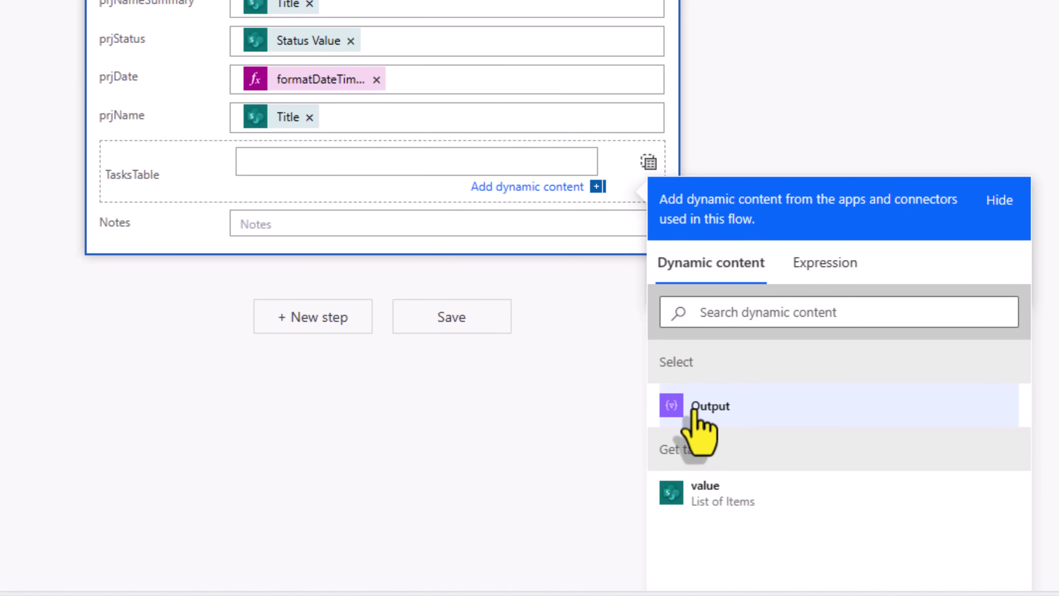
pyautogui.click(694, 409)
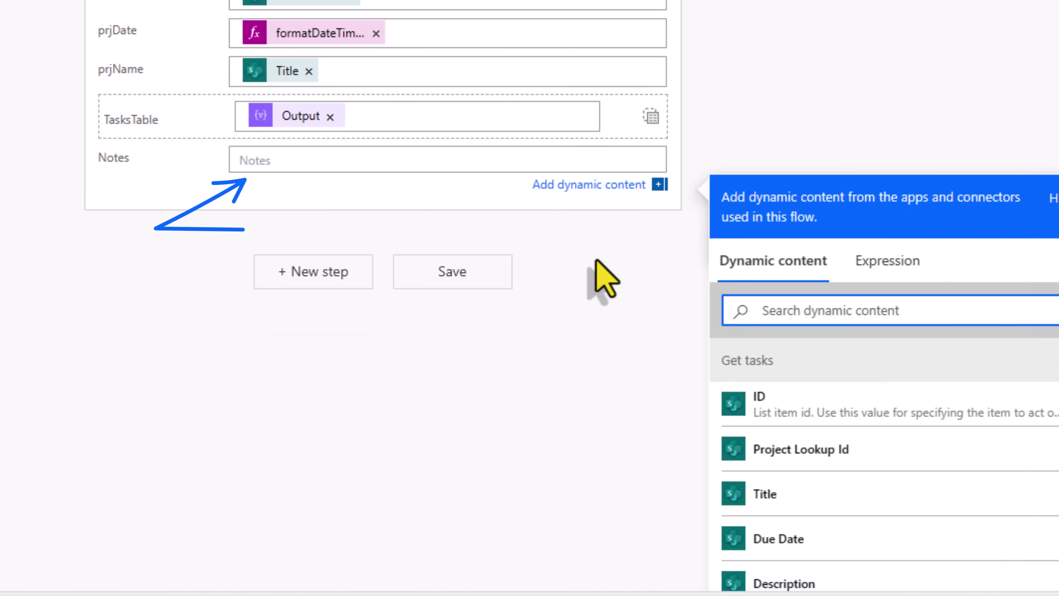
pyautogui.write('notes')
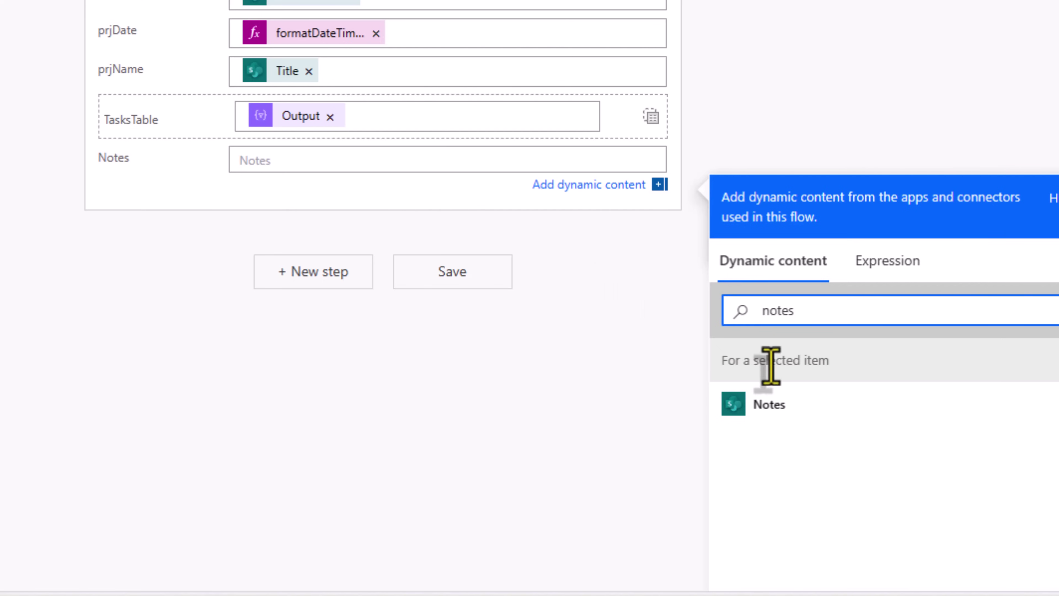
pyautogui.click(776, 409)
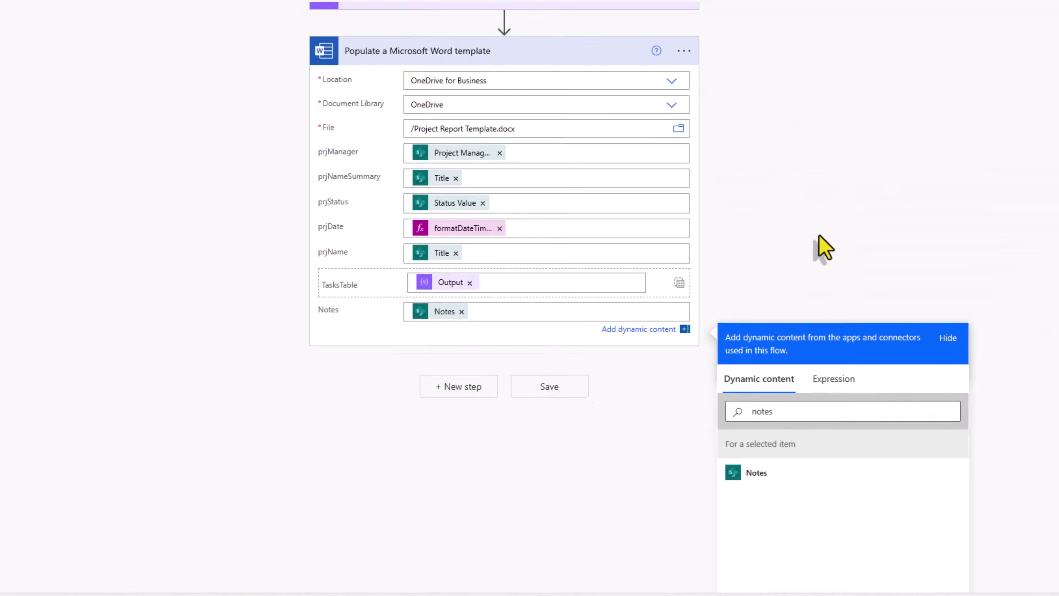
# Add a OneDrive Create file step after the Word template with folder path /.
pyautogui.click(458, 125)
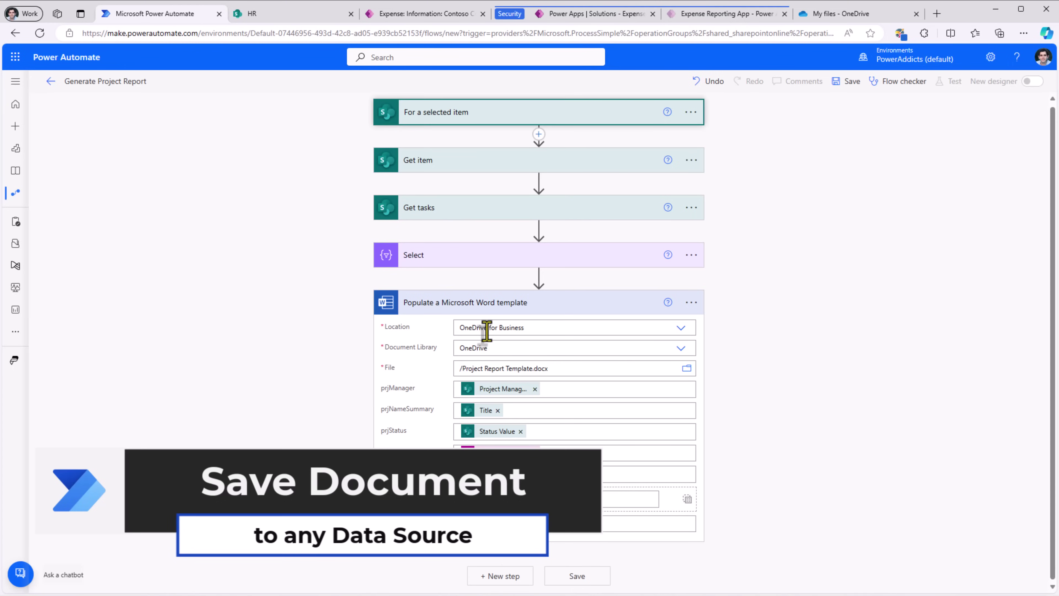
pyautogui.click(484, 304)
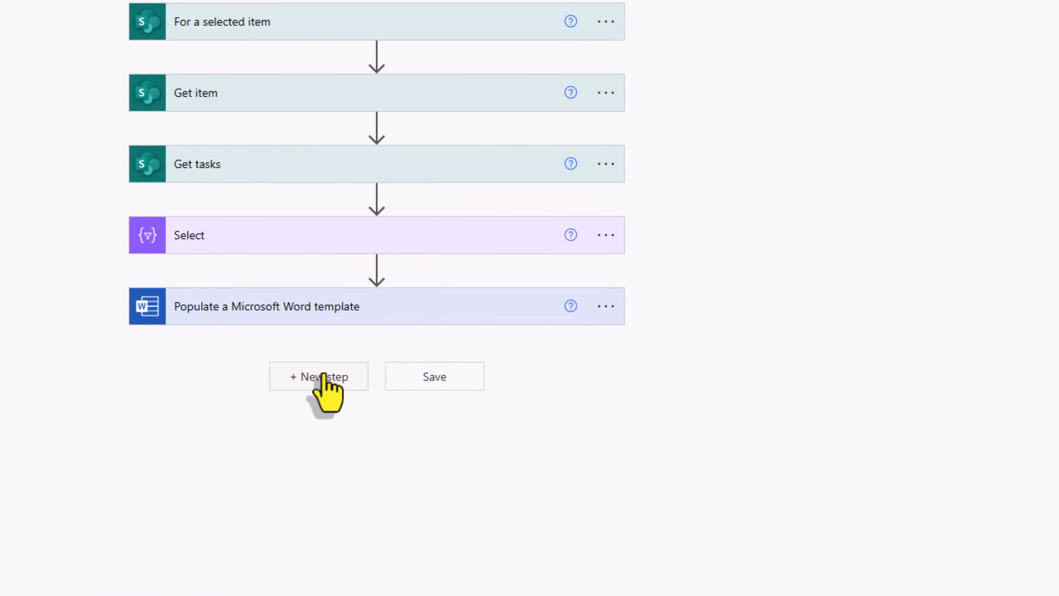
pyautogui.click(390, 366)
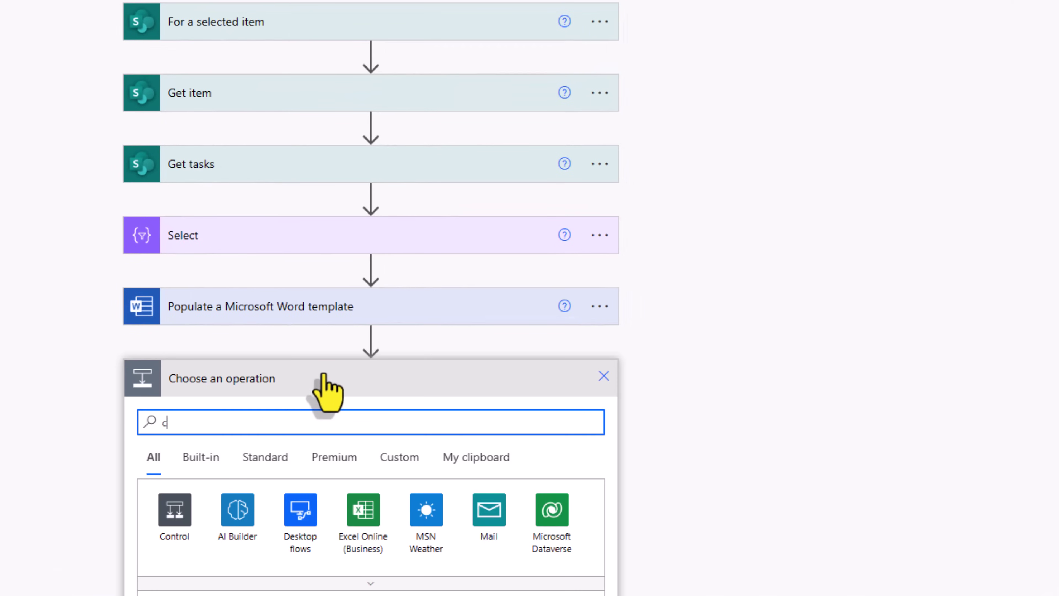
pyautogui.write('create file')
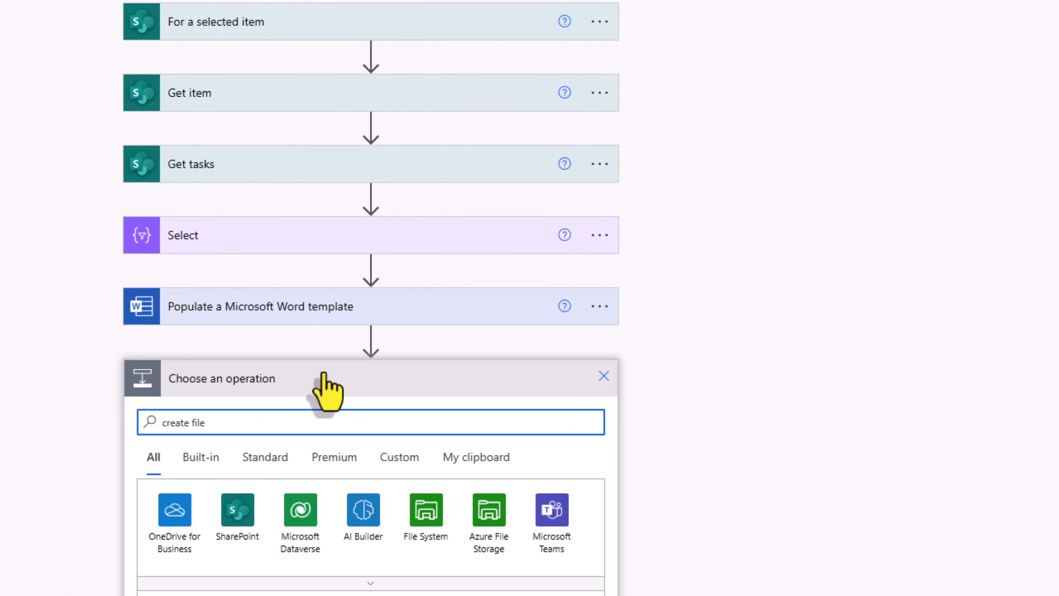
pyautogui.scroll(-5, 298, 320)
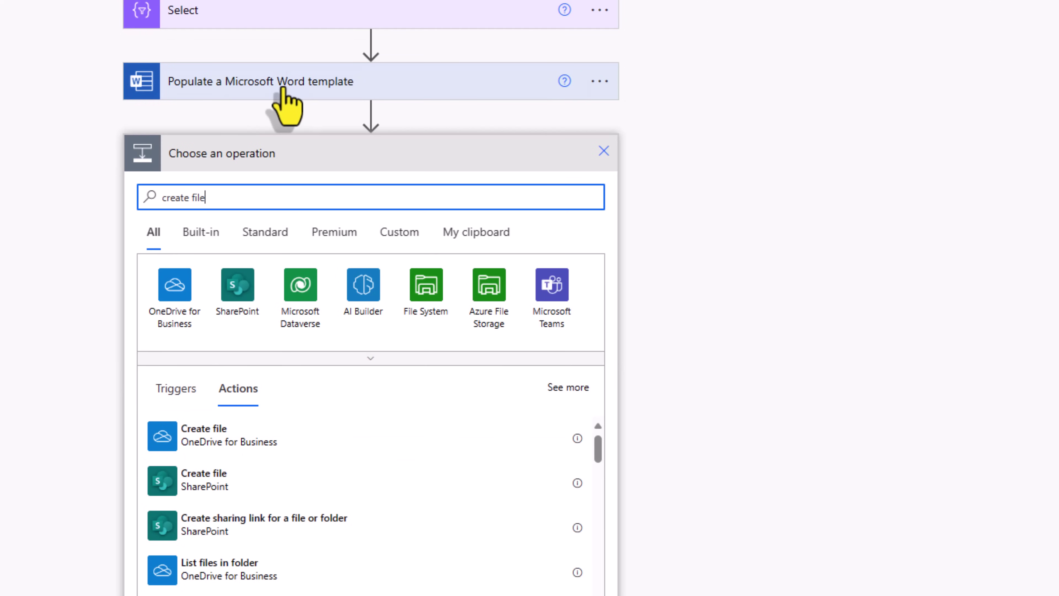
pyautogui.click(217, 442)
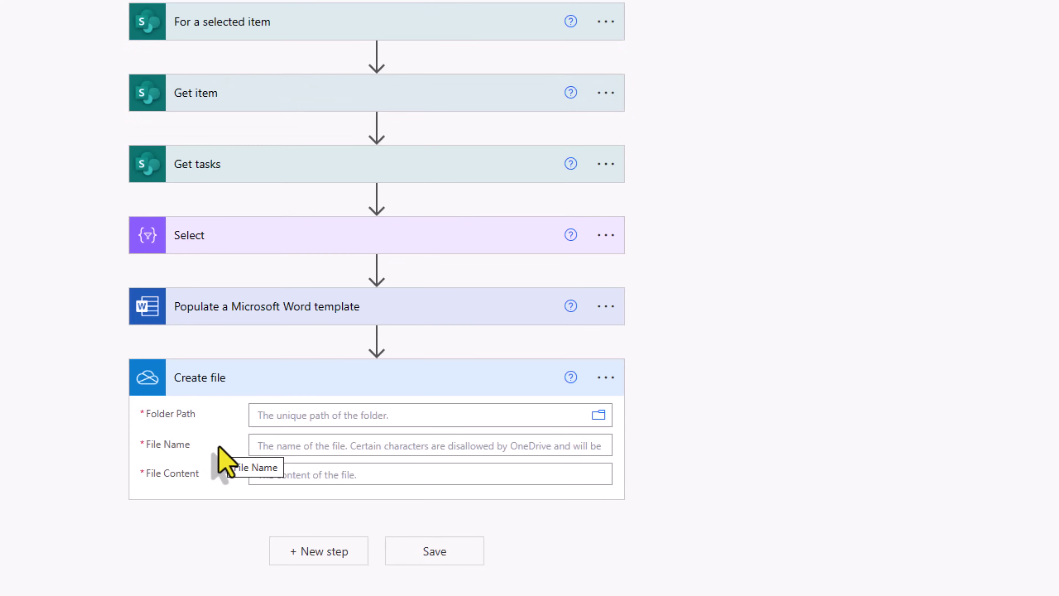
pyautogui.click(346, 415)
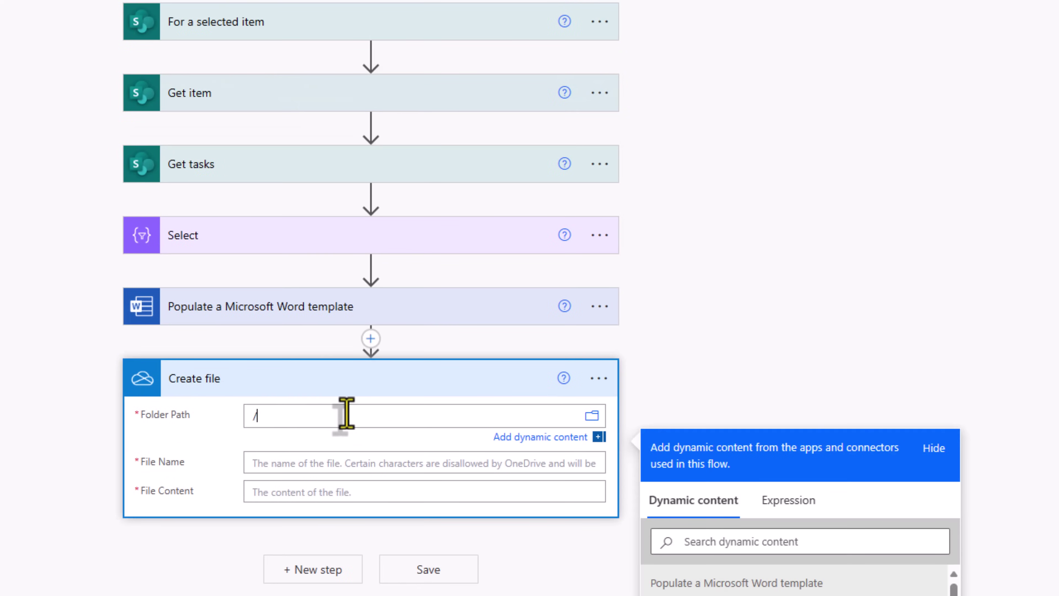
# Name the file Title plus utcnow() with .docx and use the Microsoft Word document as content.
pyautogui.click(316, 459)
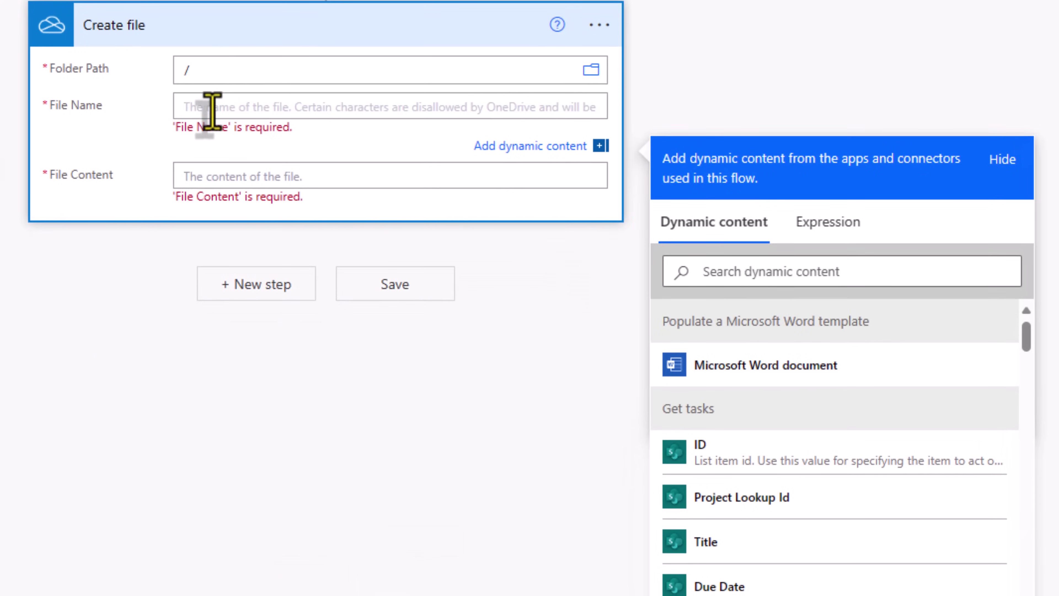
pyautogui.click(711, 581)
pyautogui.write('title')
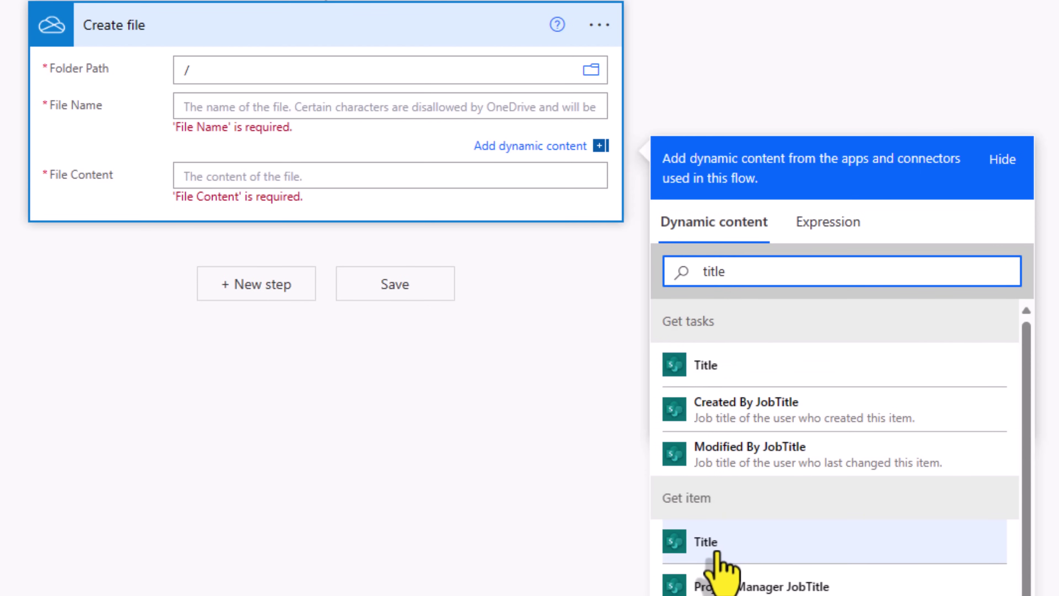
pyautogui.click(717, 552)
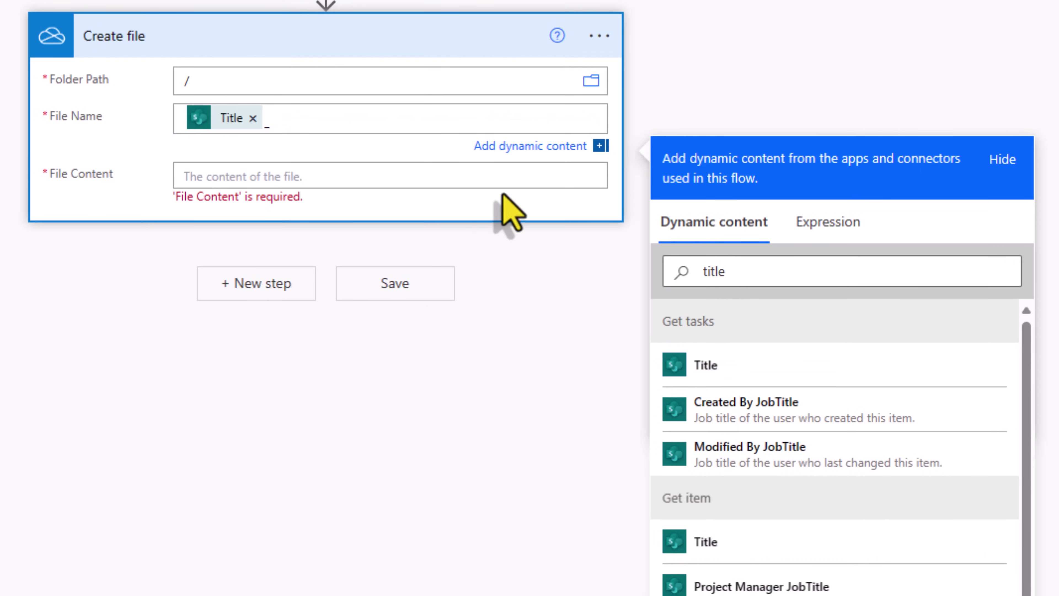
pyautogui.click(805, 221)
pyautogui.write('utcnow()')
pyautogui.click(702, 334)
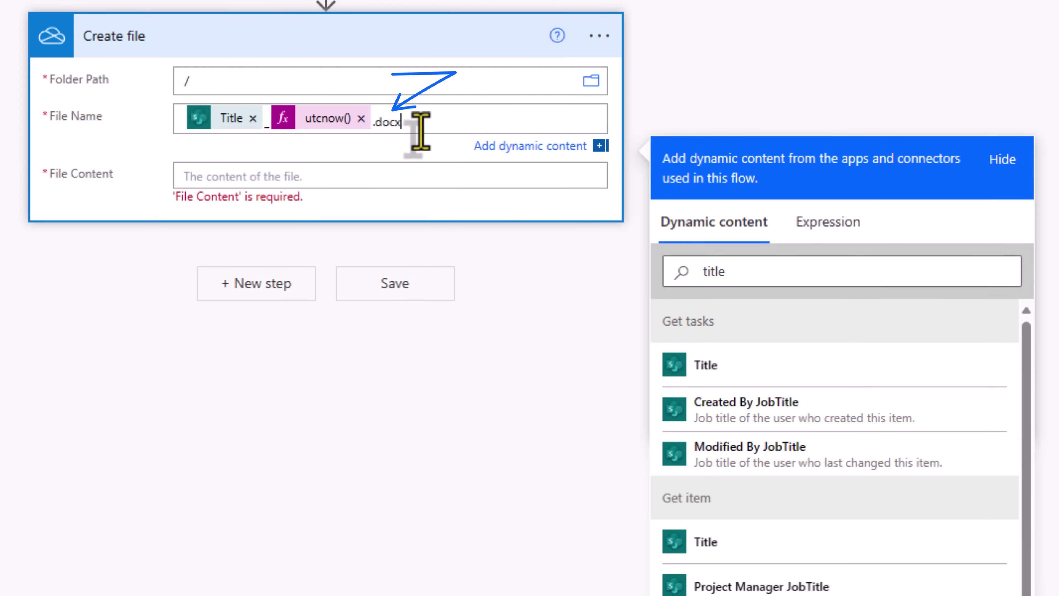
pyautogui.click(375, 167)
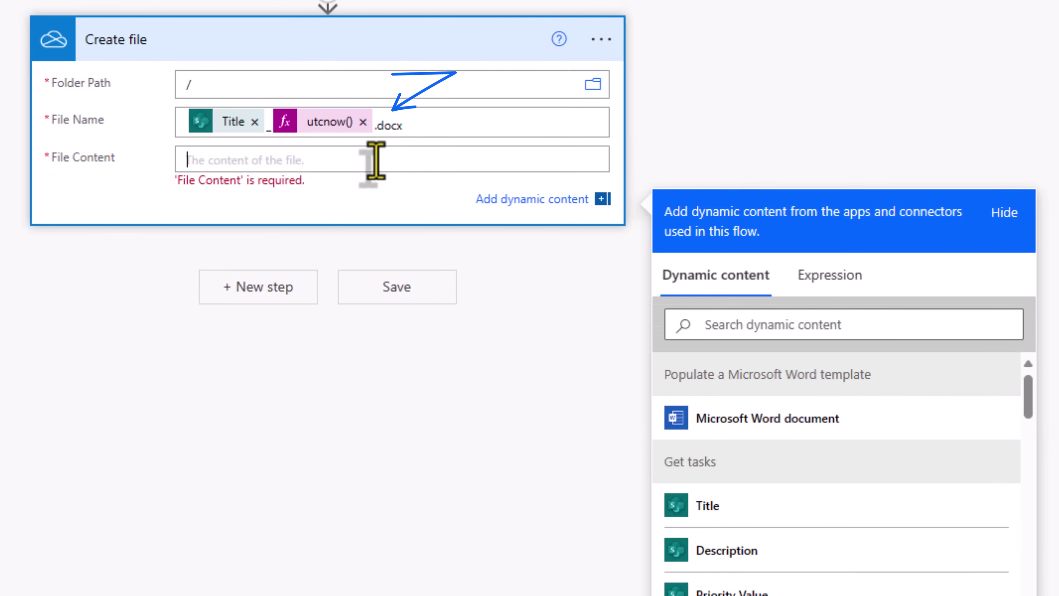
pyautogui.click(736, 418)
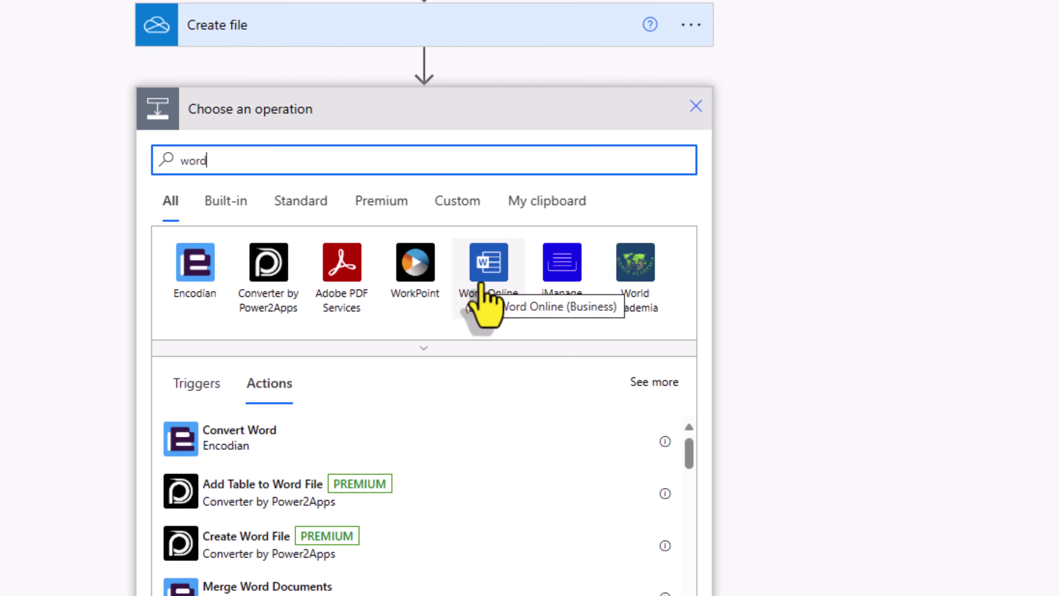
# Add Convert Word Document to PDF on OneDrive for Business, library OneDrive, converting Create file's Path.
pyautogui.click(498, 270)
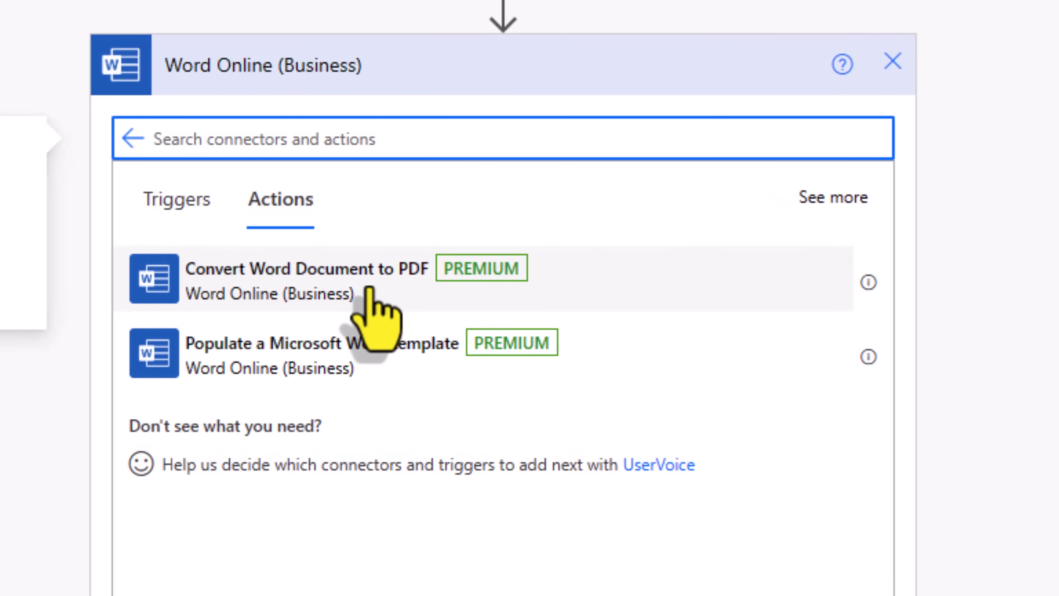
pyautogui.click(369, 290)
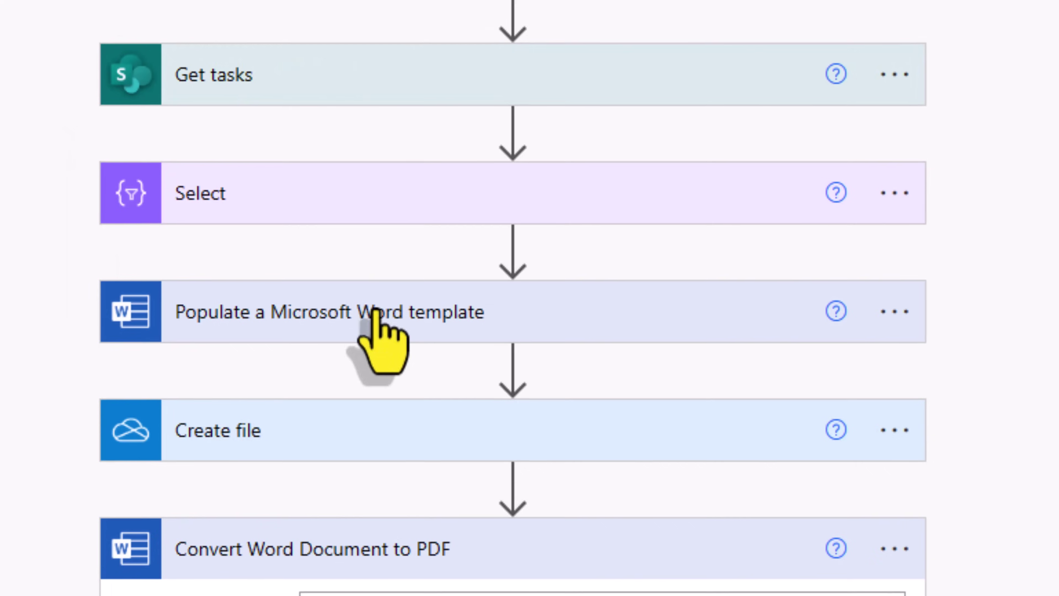
pyautogui.click(468, 286)
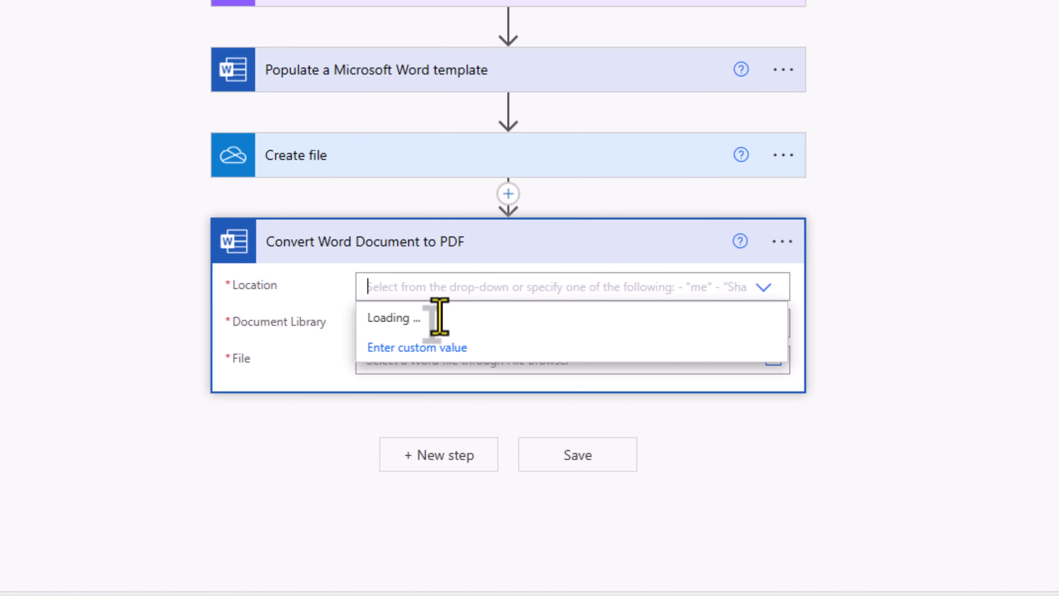
pyautogui.click(425, 318)
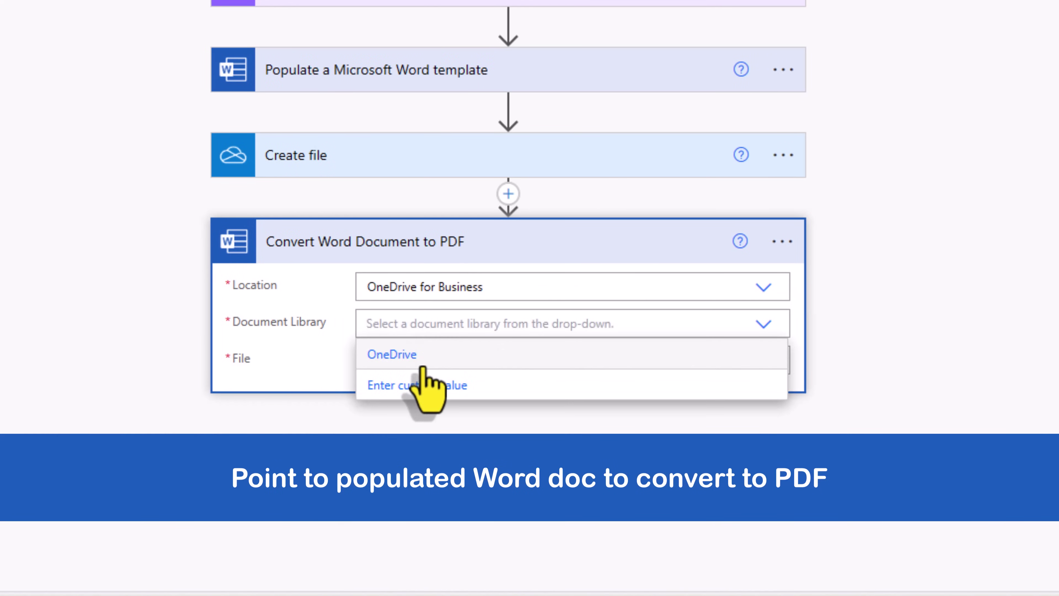
pyautogui.click(422, 358)
pyautogui.click(434, 360)
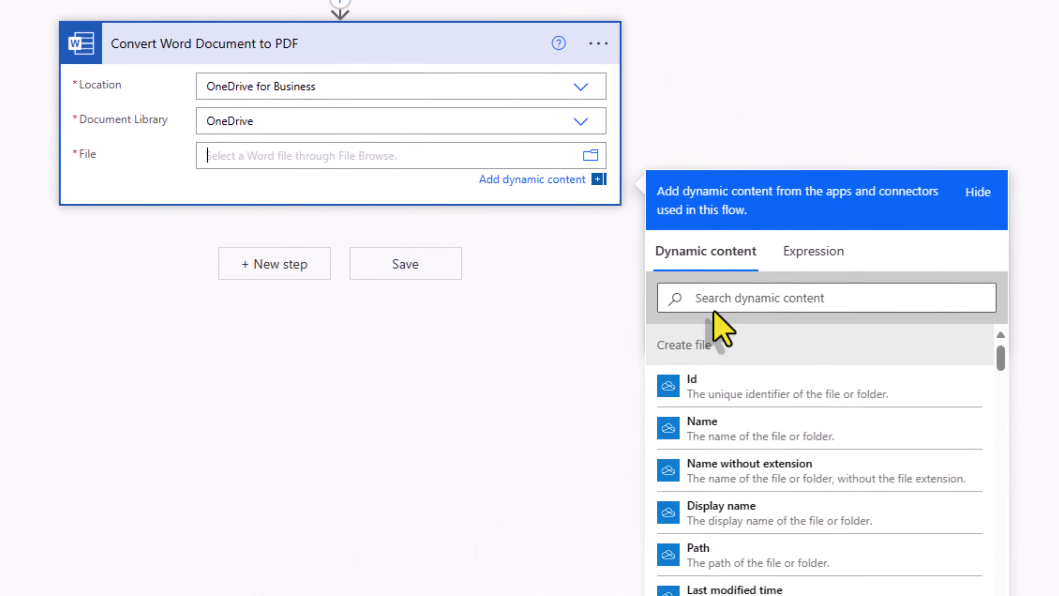
pyautogui.click(719, 298)
pyautogui.write('path')
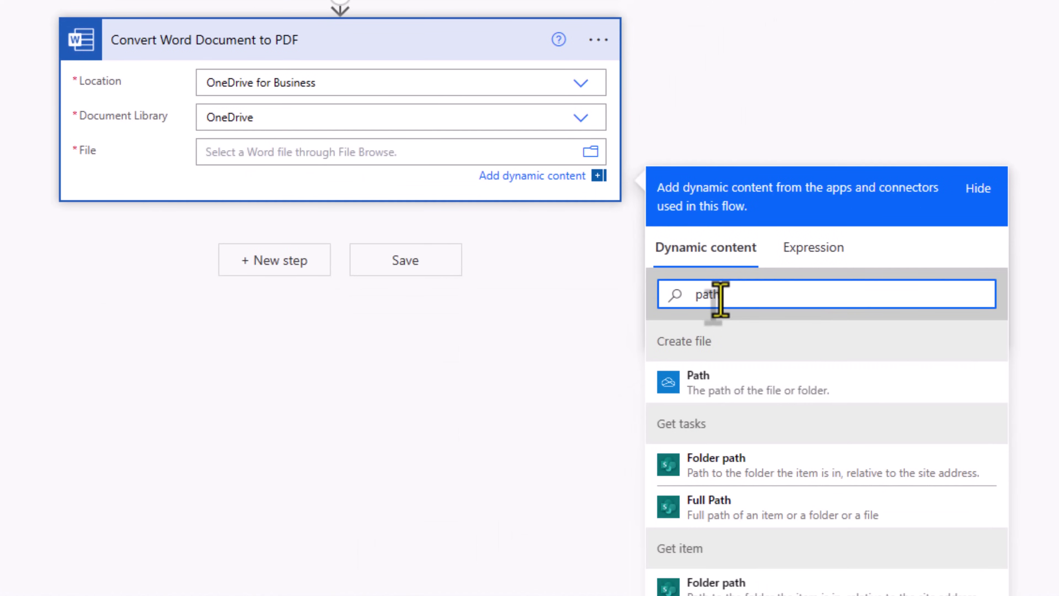
pyautogui.click(715, 391)
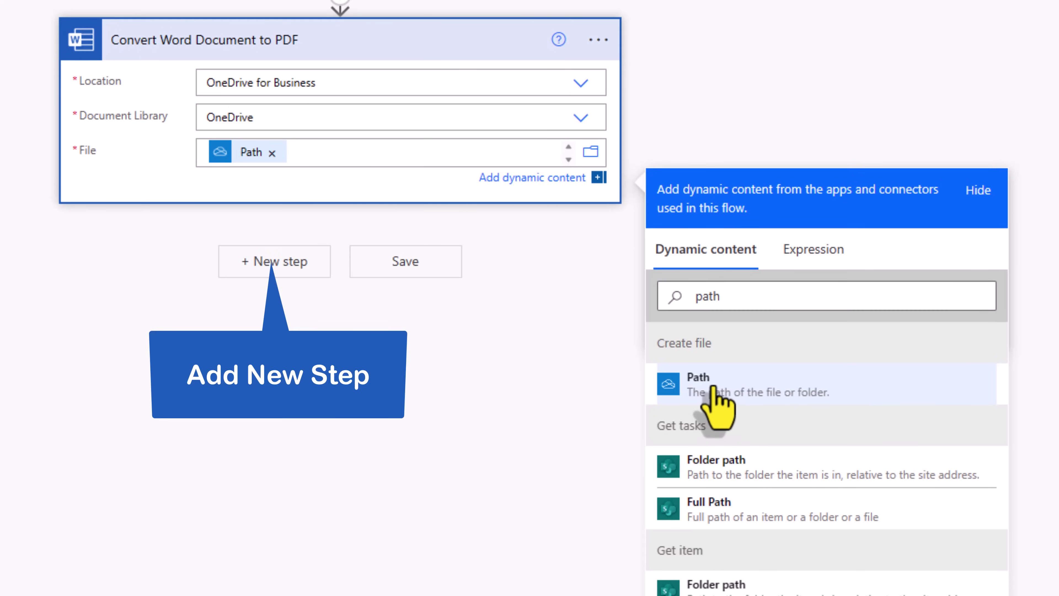
# Add a Send an email (V2) step addressed to the triggering User email.
pyautogui.click(275, 262)
pyautogui.write('send an email')
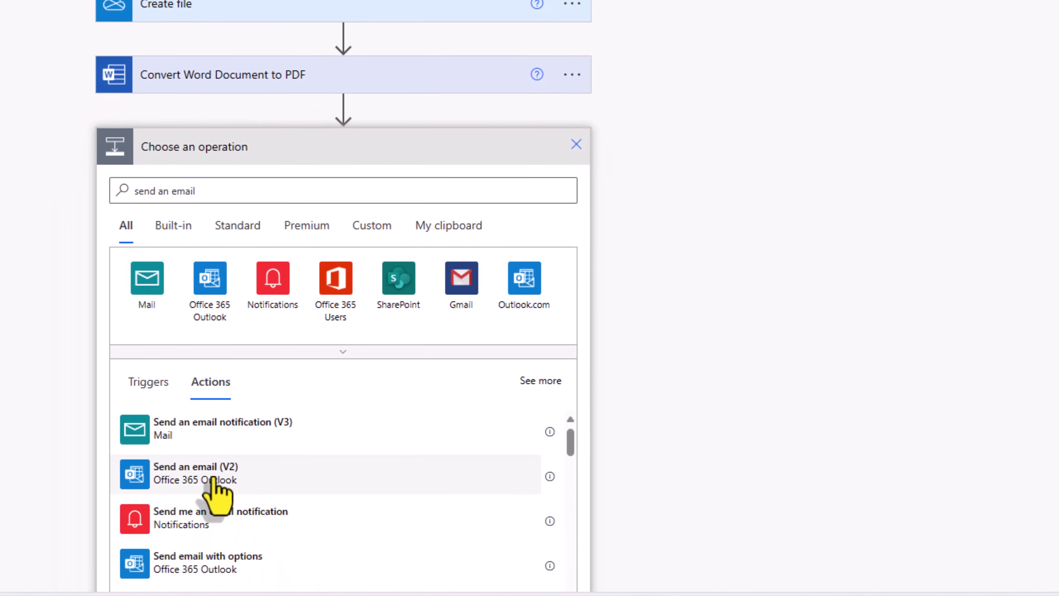
pyautogui.click(212, 477)
pyautogui.click(252, 382)
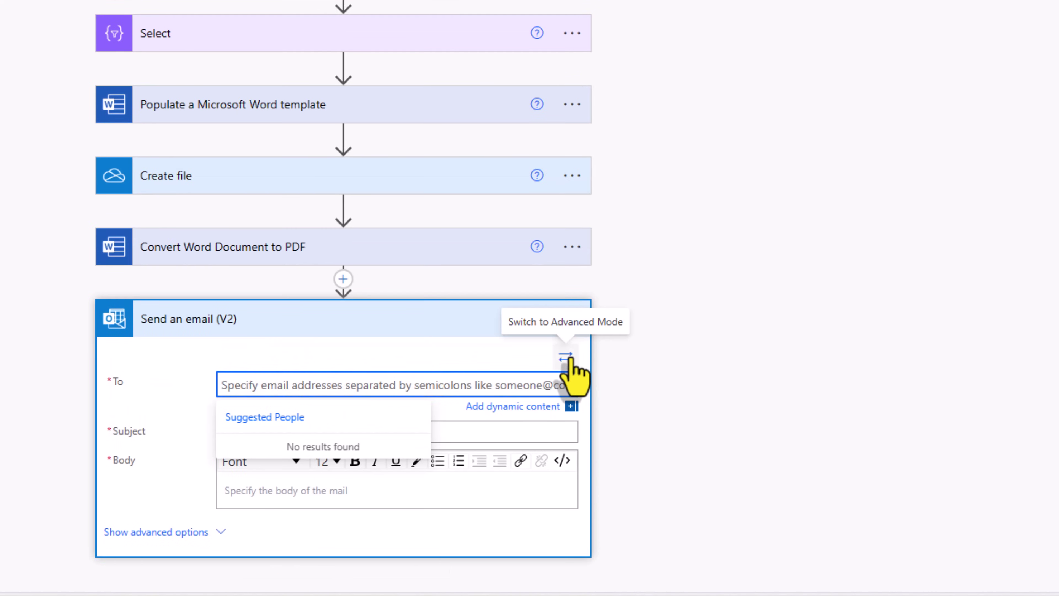
pyautogui.scroll(-6, 709, 255)
pyautogui.write('user email')
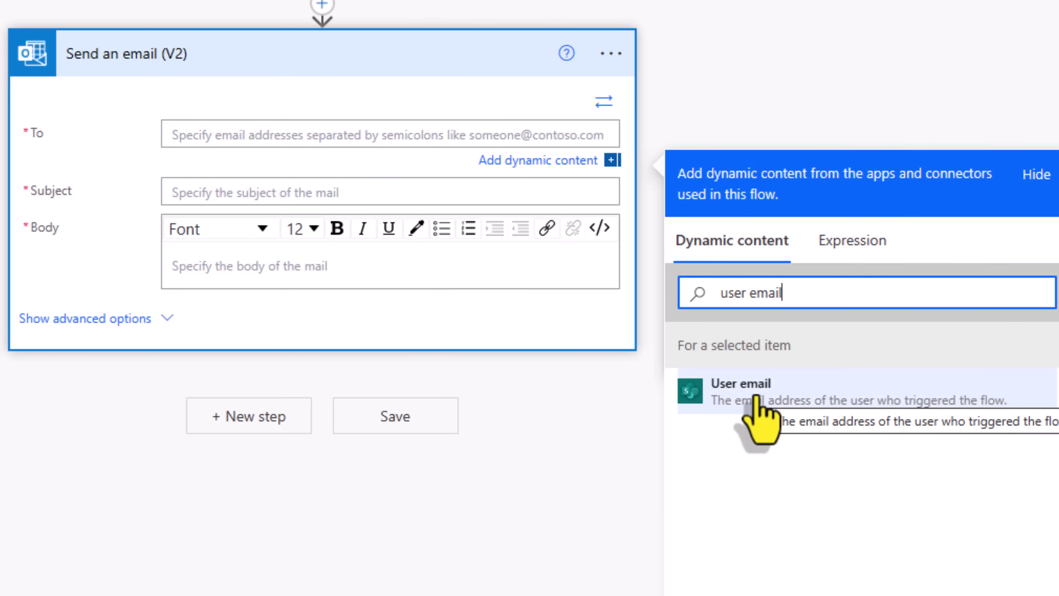
pyautogui.click(757, 399)
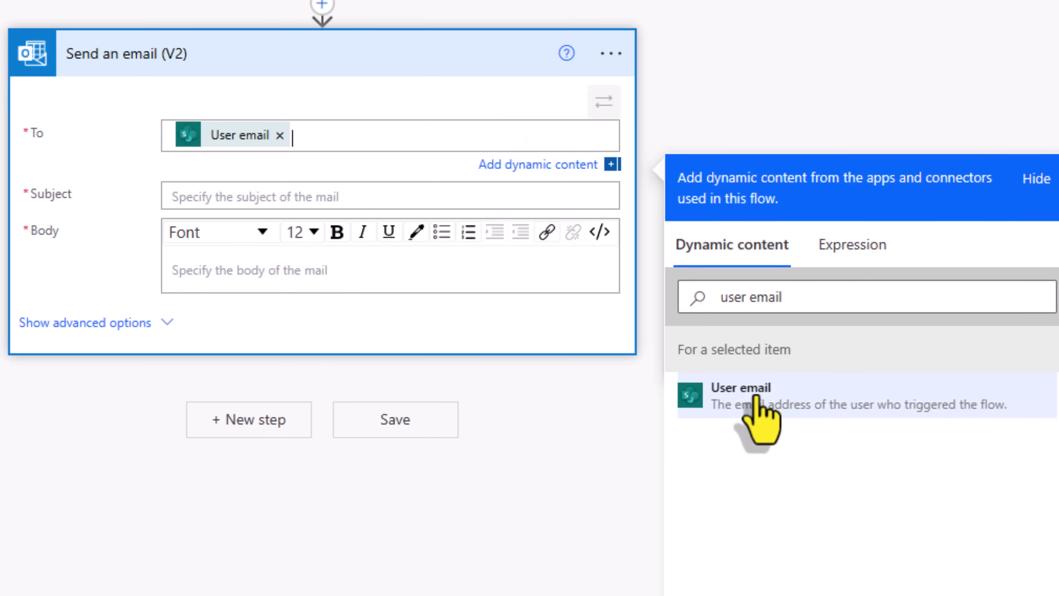
# Set the subject to 'Project Report for' plus the item Title and paste the body text.
pyautogui.click(302, 196)
pyautogui.write('Project Report for')
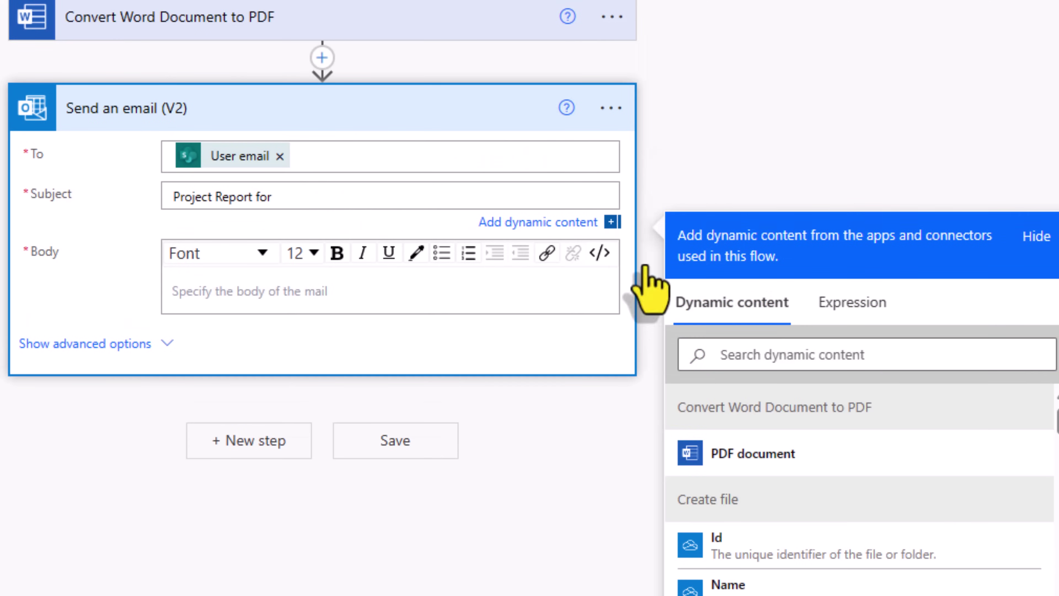
pyautogui.click(773, 355)
pyautogui.write('title')
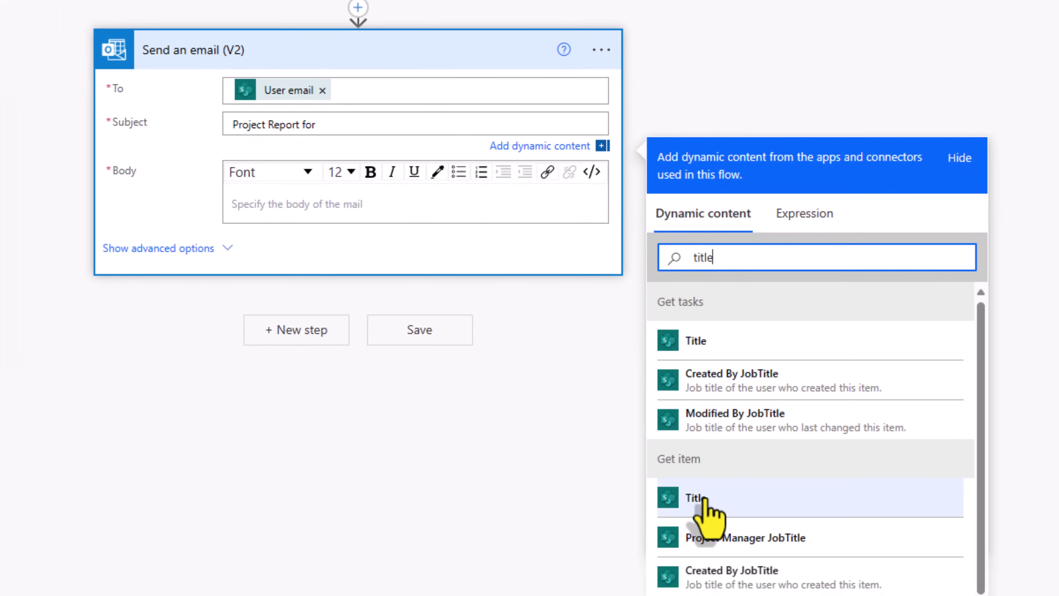
pyautogui.click(704, 499)
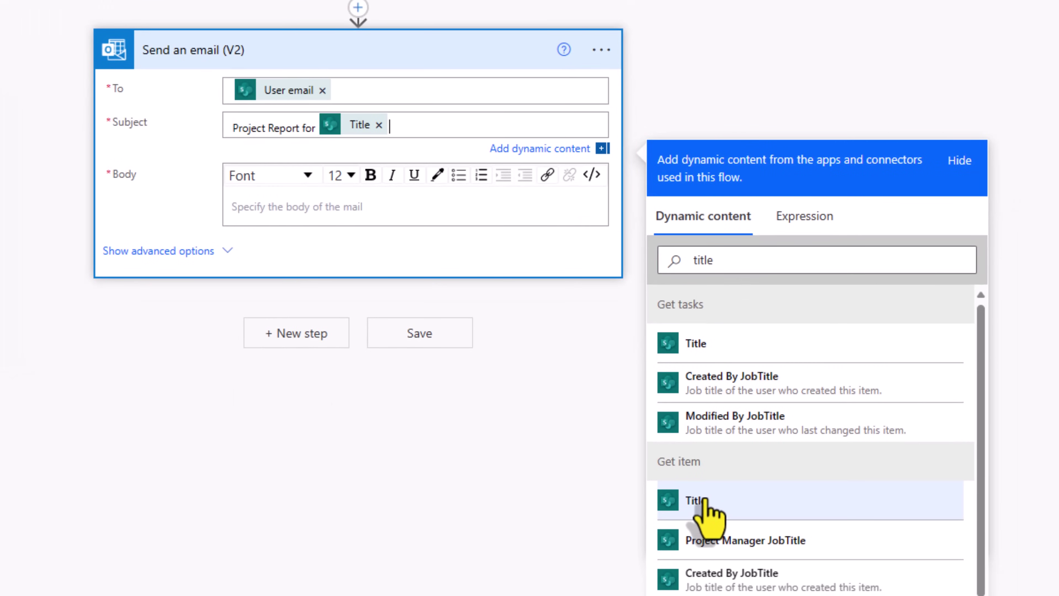
pyautogui.click(316, 217)
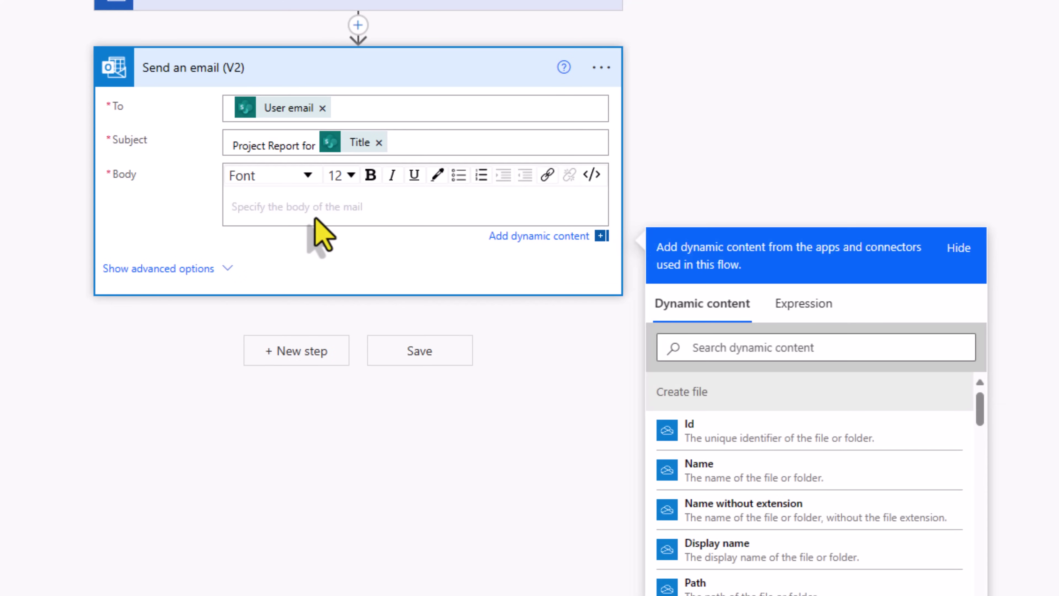
pyautogui.write('Please find attached the report.')
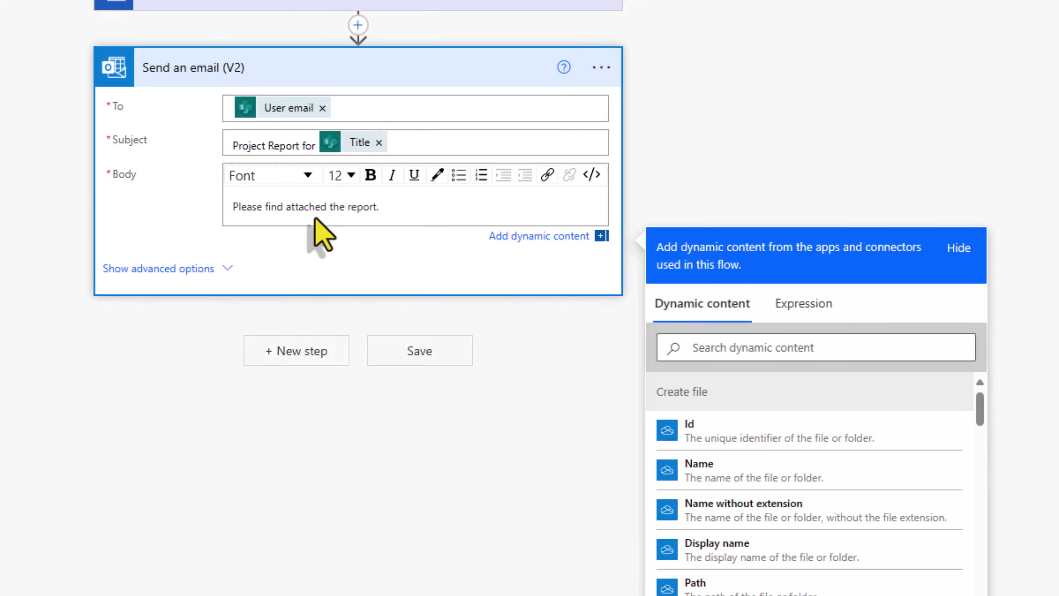
# Attach the converted PDF document named after the item's Title as Title.pdf.
pyautogui.click(225, 269)
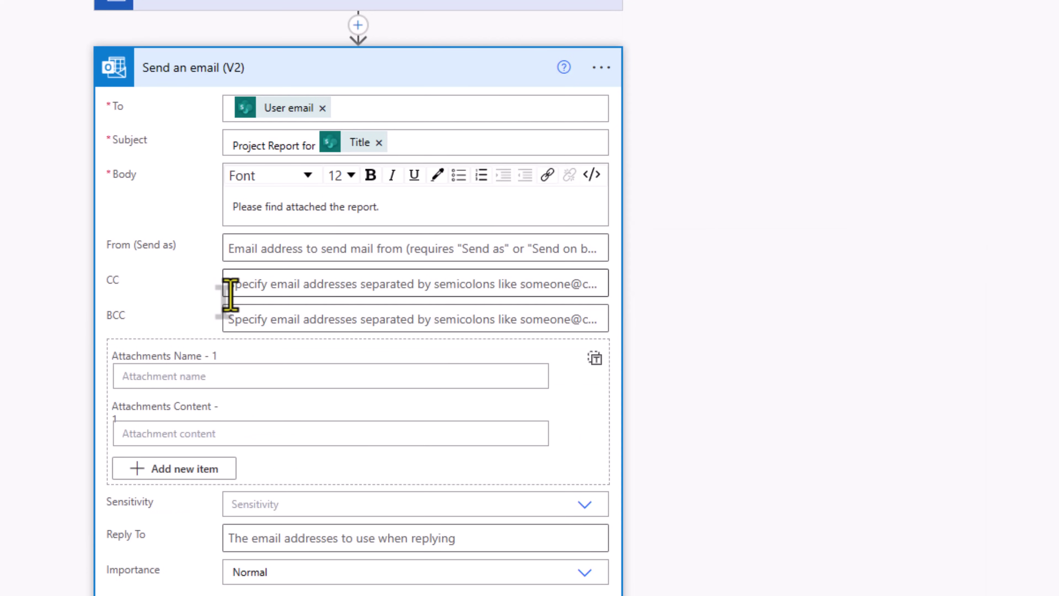
pyautogui.scroll(-2, 175, 297)
pyautogui.click(159, 285)
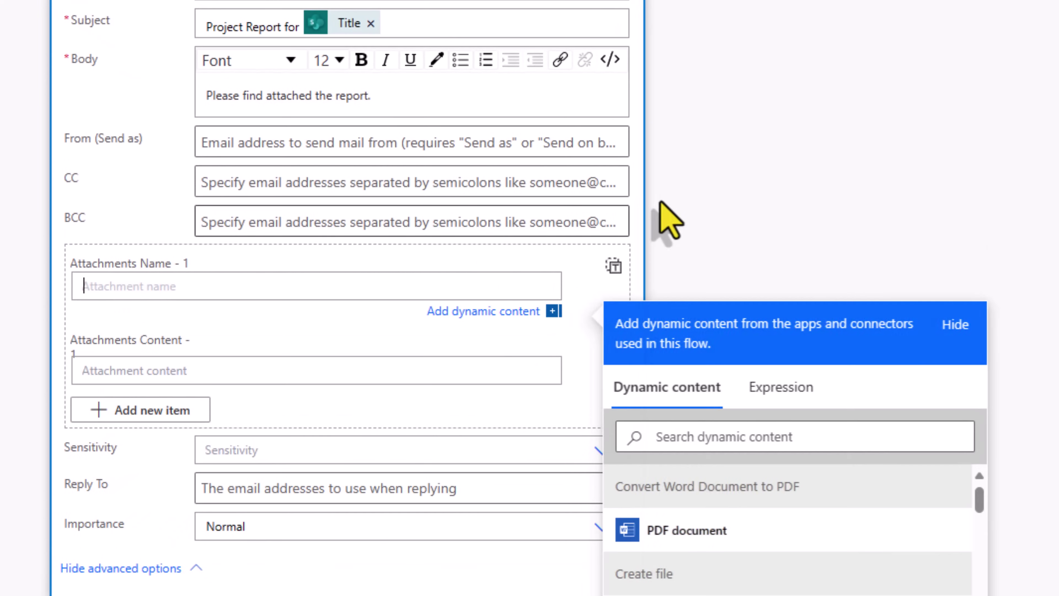
pyautogui.scroll(-2, 668, 218)
pyautogui.scroll(-1, 688, 197)
pyautogui.click(708, 301)
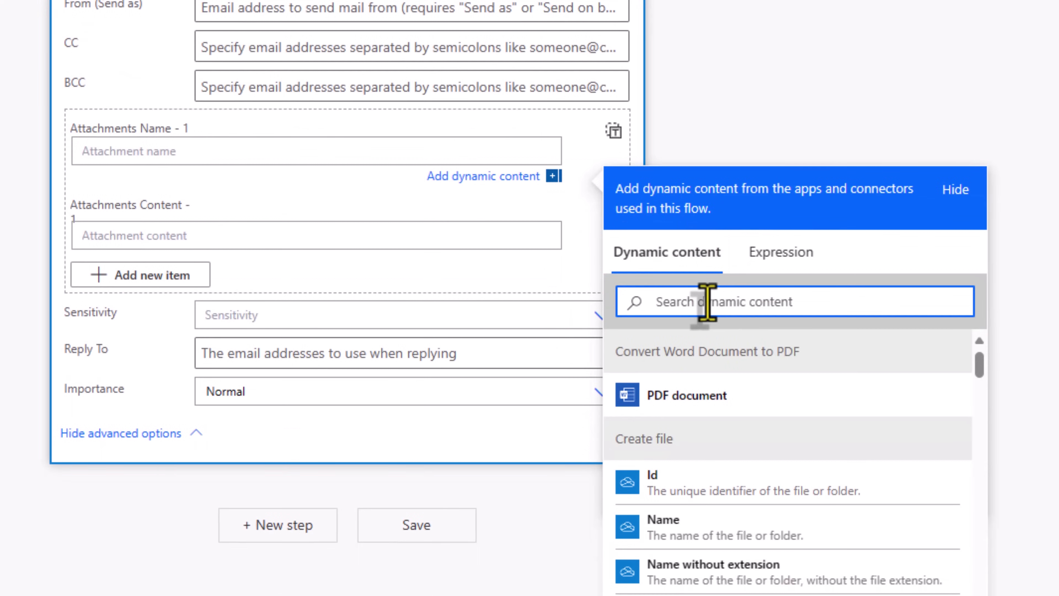
pyautogui.write('title')
pyautogui.scroll(-1, 734, 459)
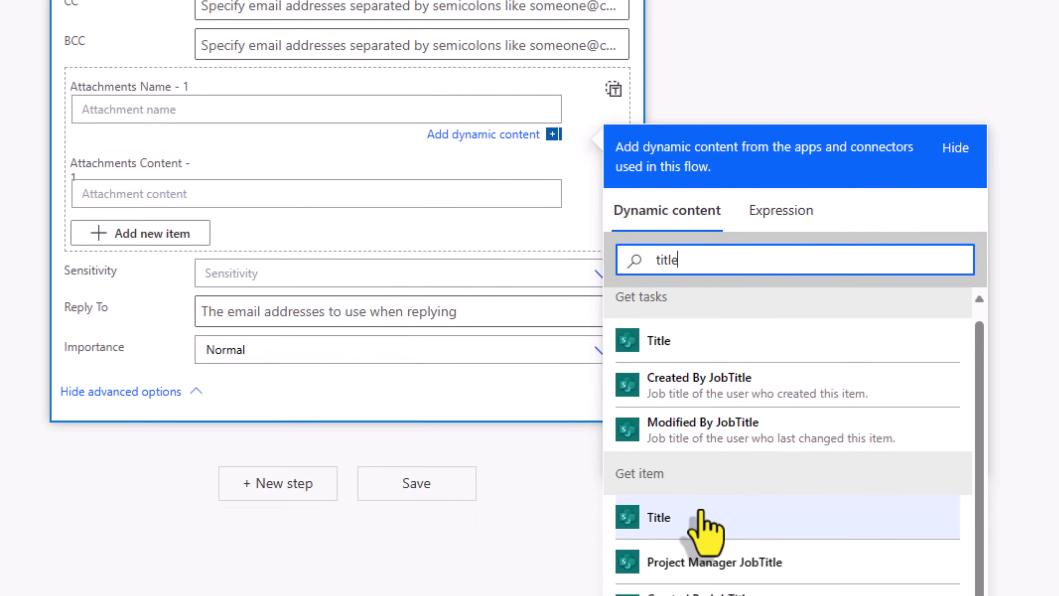
pyautogui.click(702, 516)
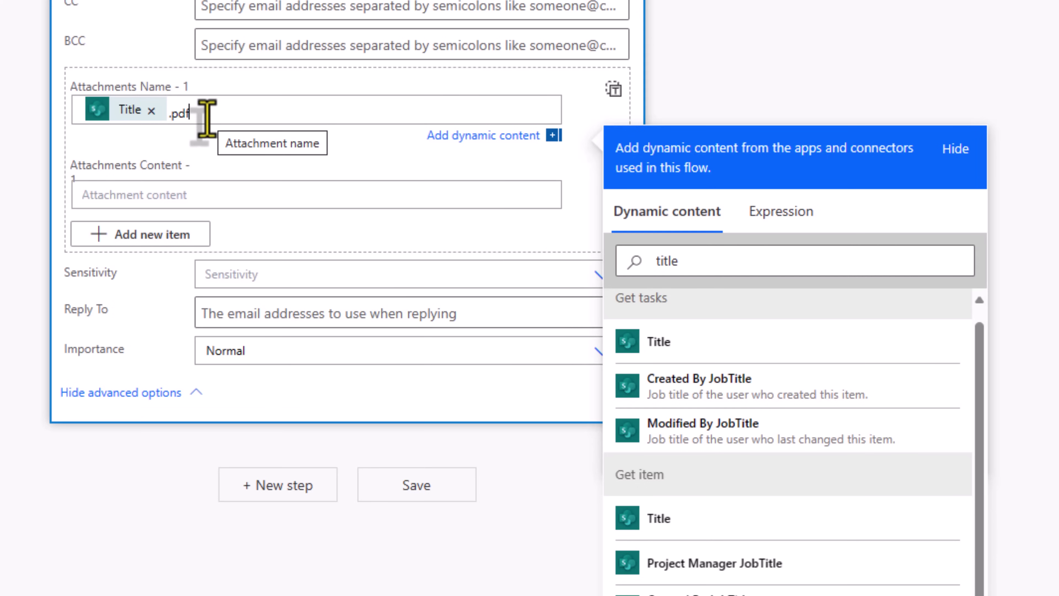
pyautogui.click(178, 199)
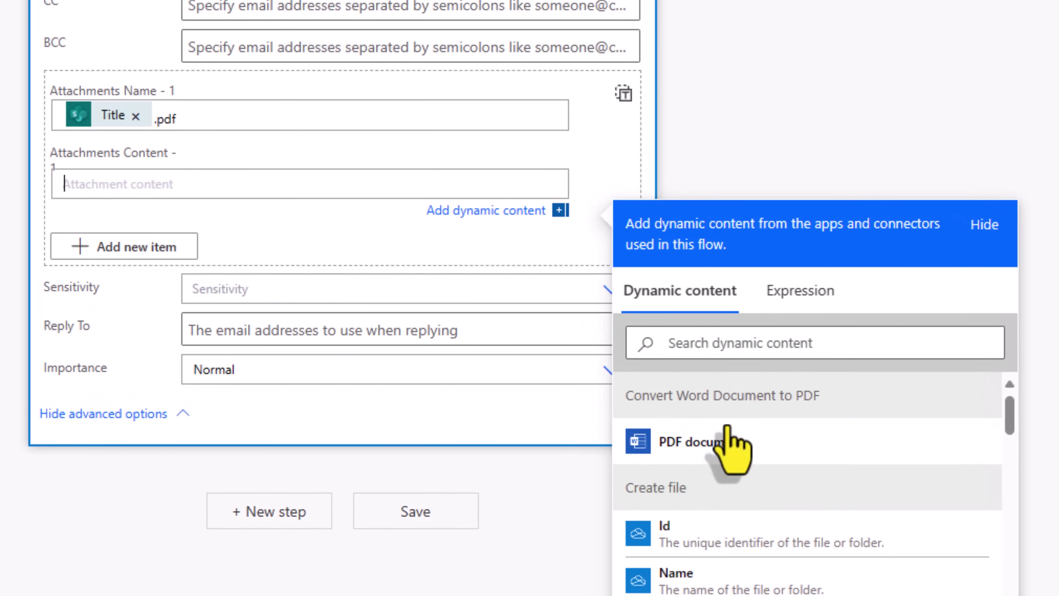
pyautogui.click(732, 445)
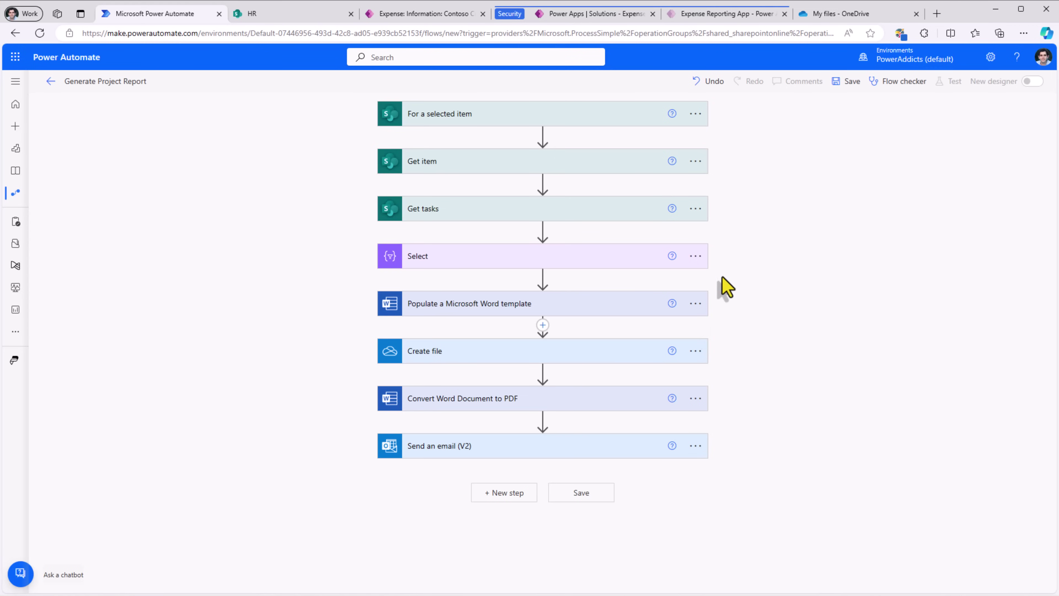
# Save the flow and add the HR site's Projects list as run-only users.
pyautogui.click(850, 82)
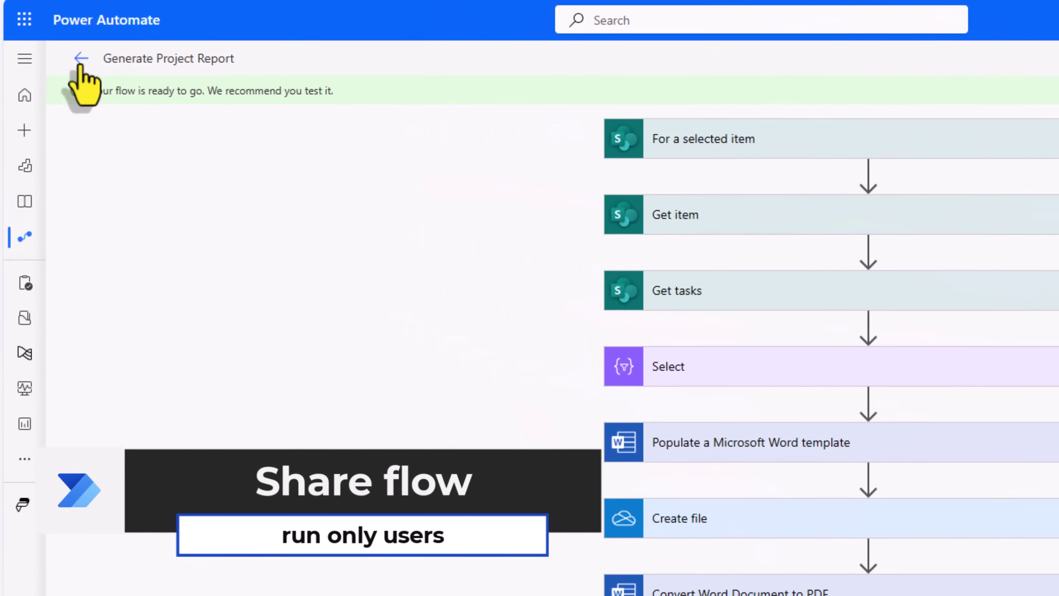
pyautogui.click(81, 59)
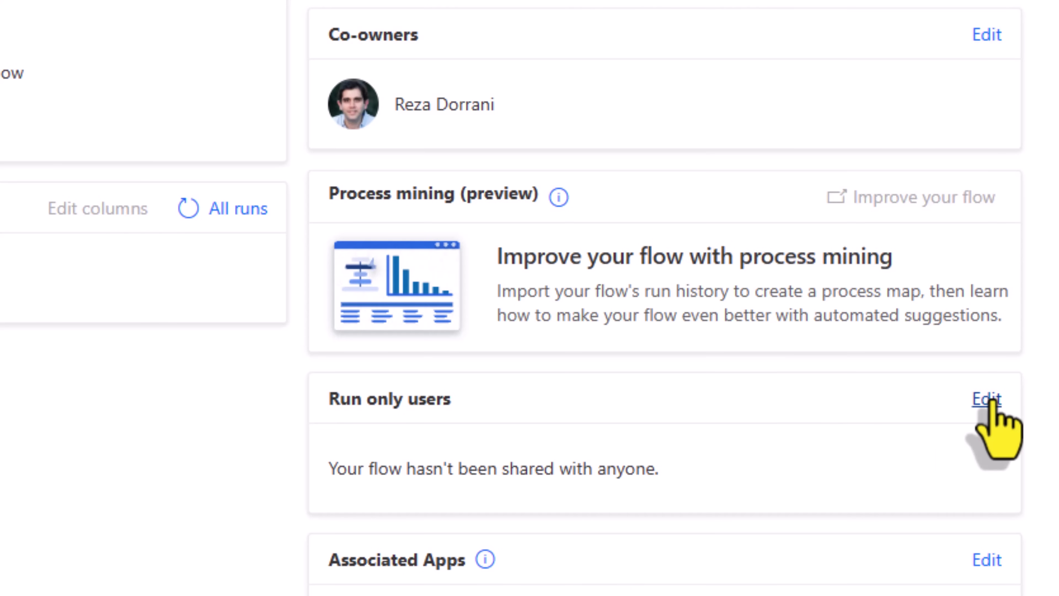
pyautogui.click(997, 407)
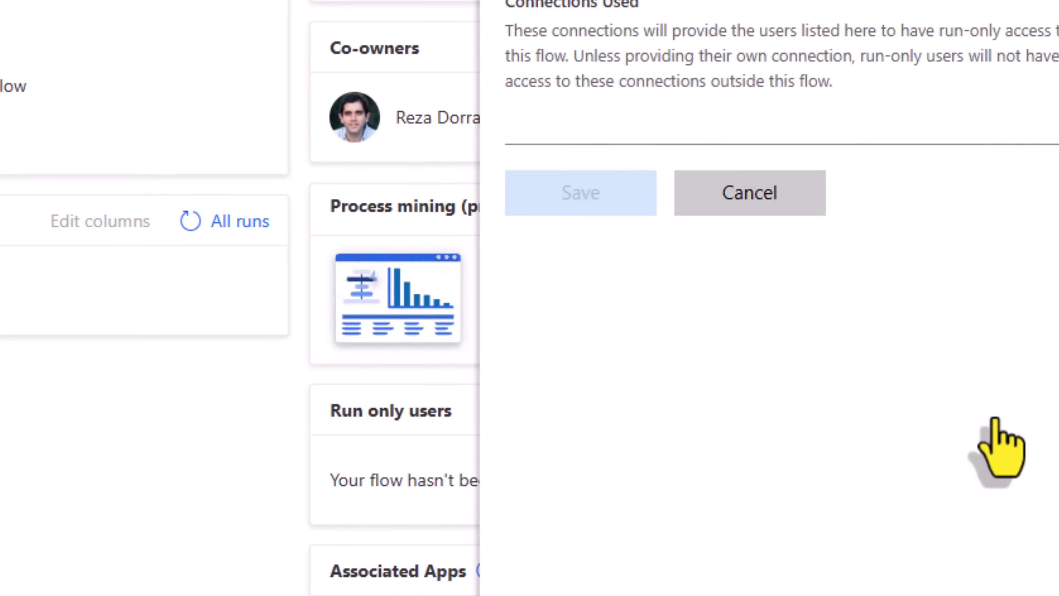
pyautogui.click(686, 104)
pyautogui.click(651, 223)
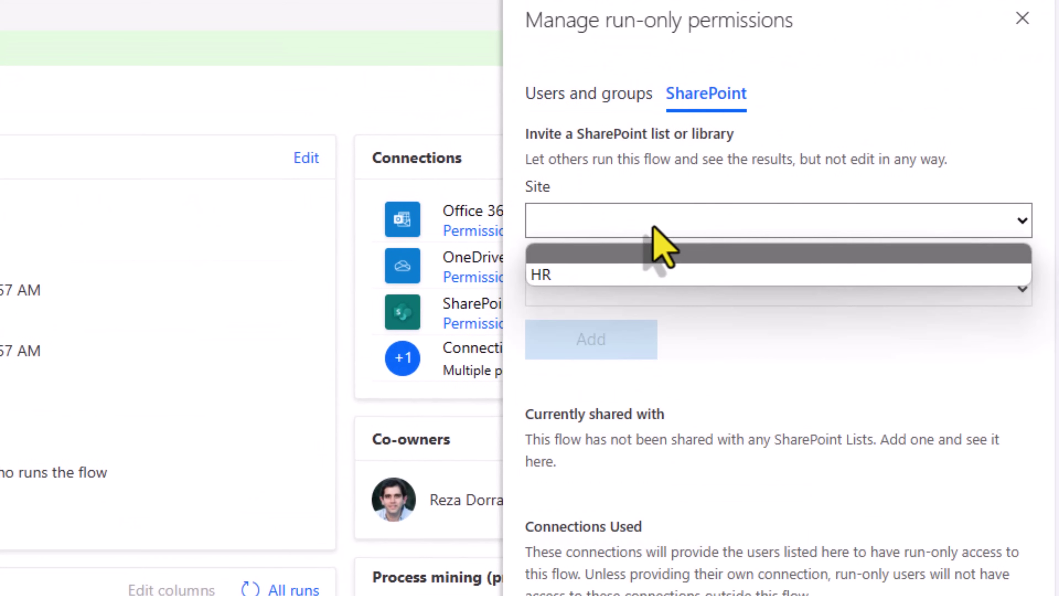
pyautogui.click(636, 274)
pyautogui.click(642, 287)
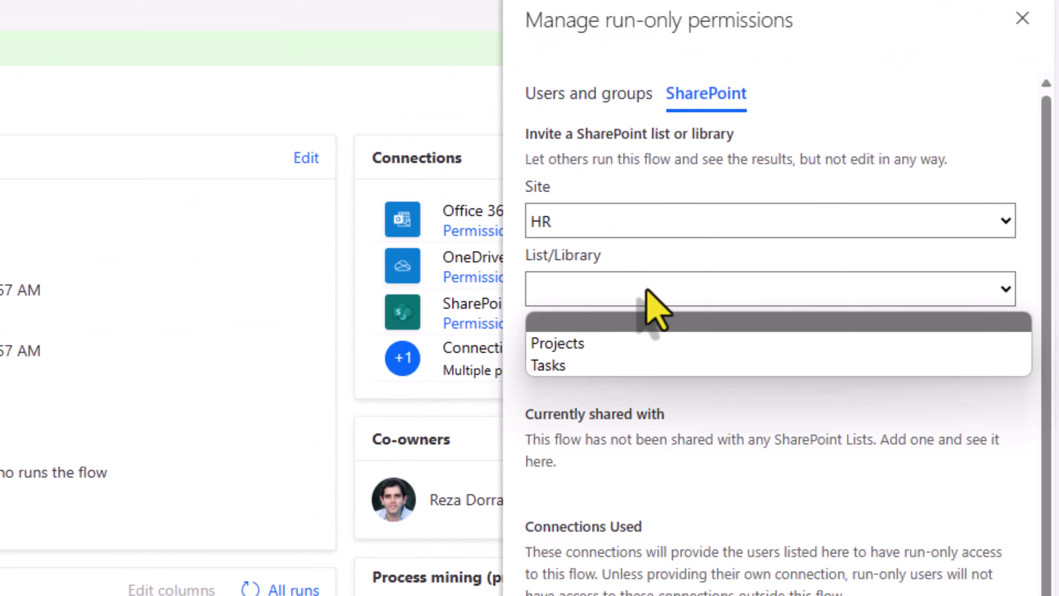
pyautogui.click(591, 343)
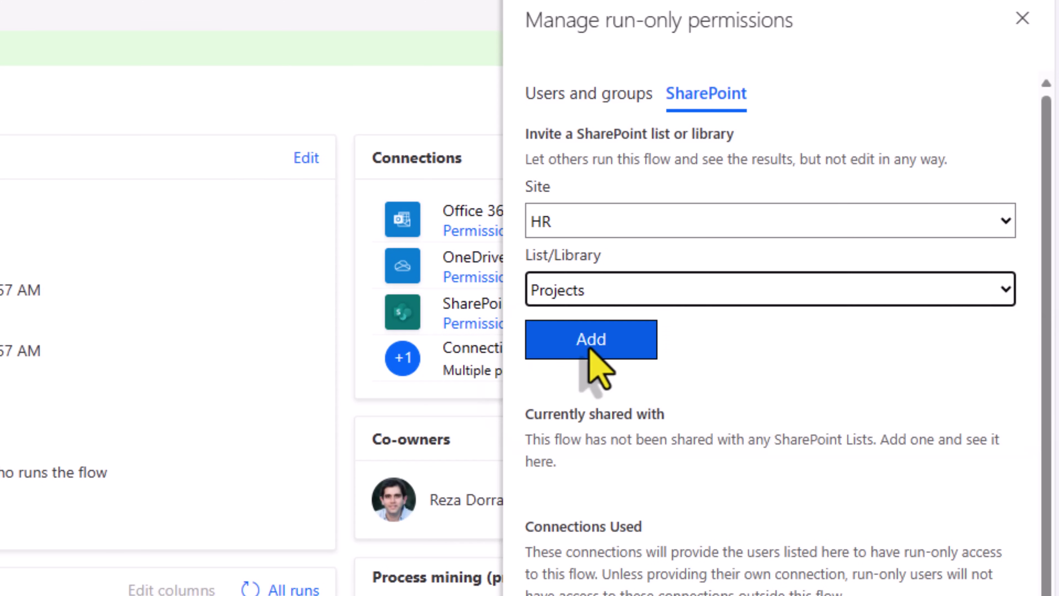
pyautogui.click(627, 348)
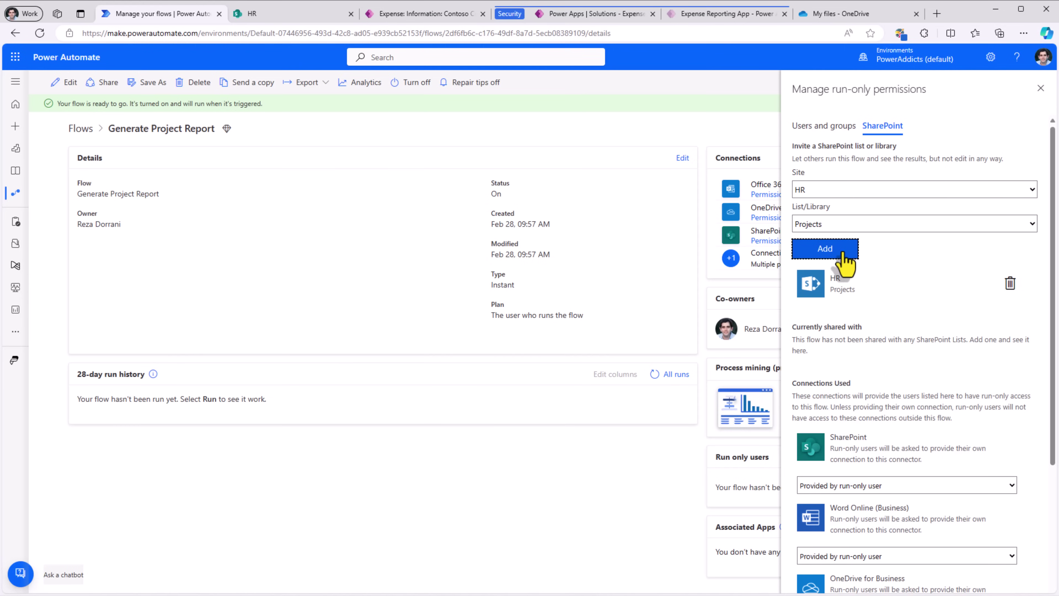
# Set Word Online and OneDrive for Business to use the owner's connection.
pyautogui.scroll(-5, 845, 261)
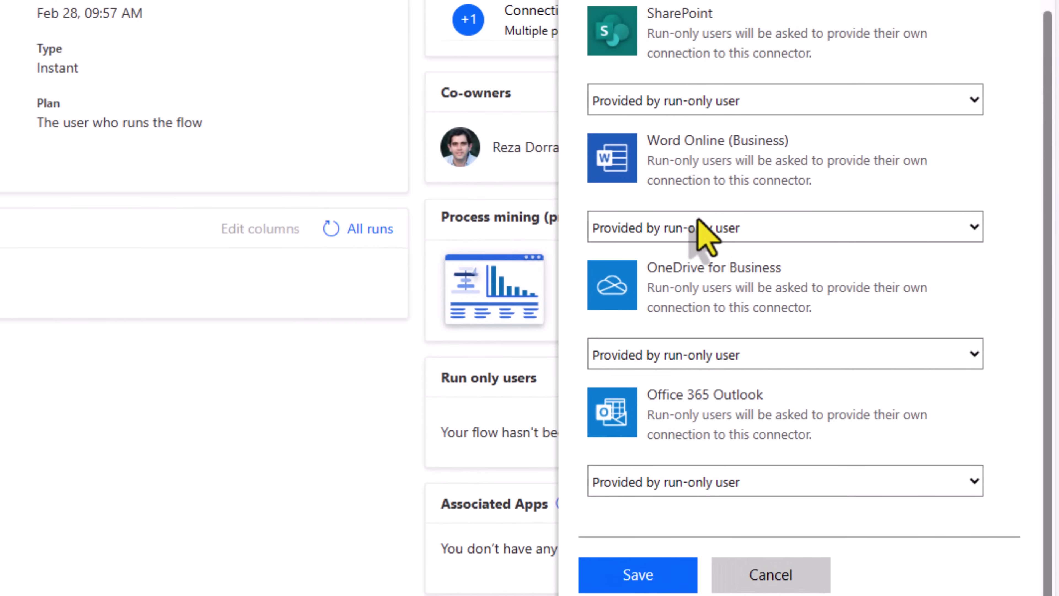
pyautogui.click(705, 235)
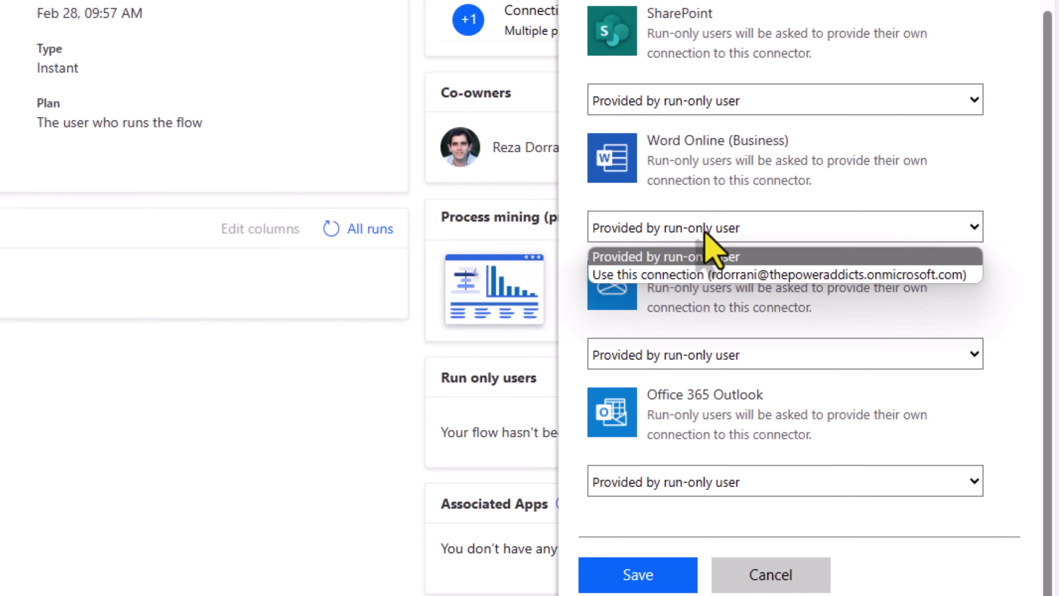
pyautogui.click(720, 275)
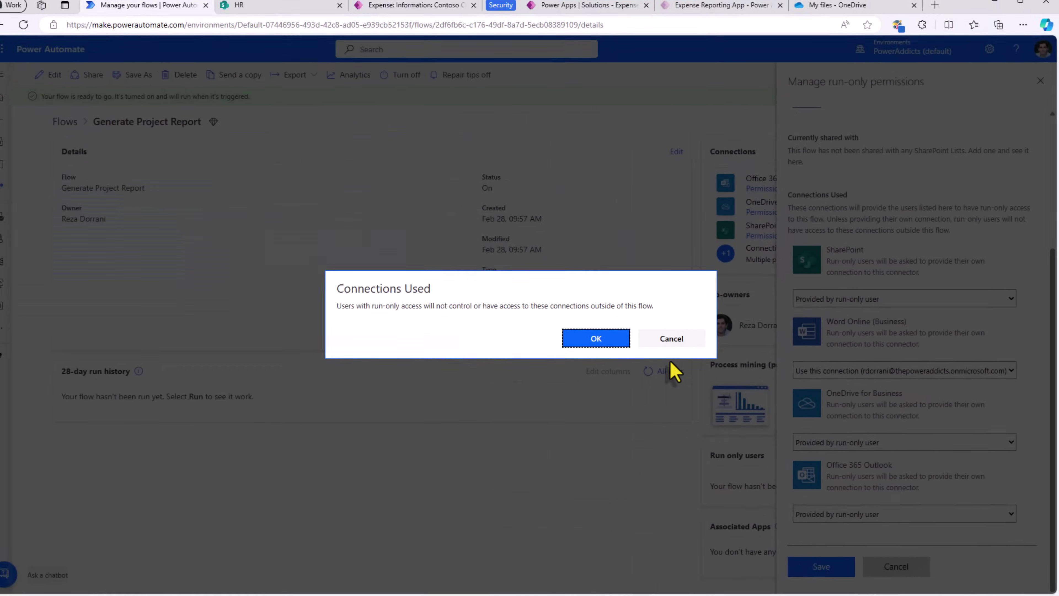
pyautogui.press('Return')
pyautogui.click(771, 387)
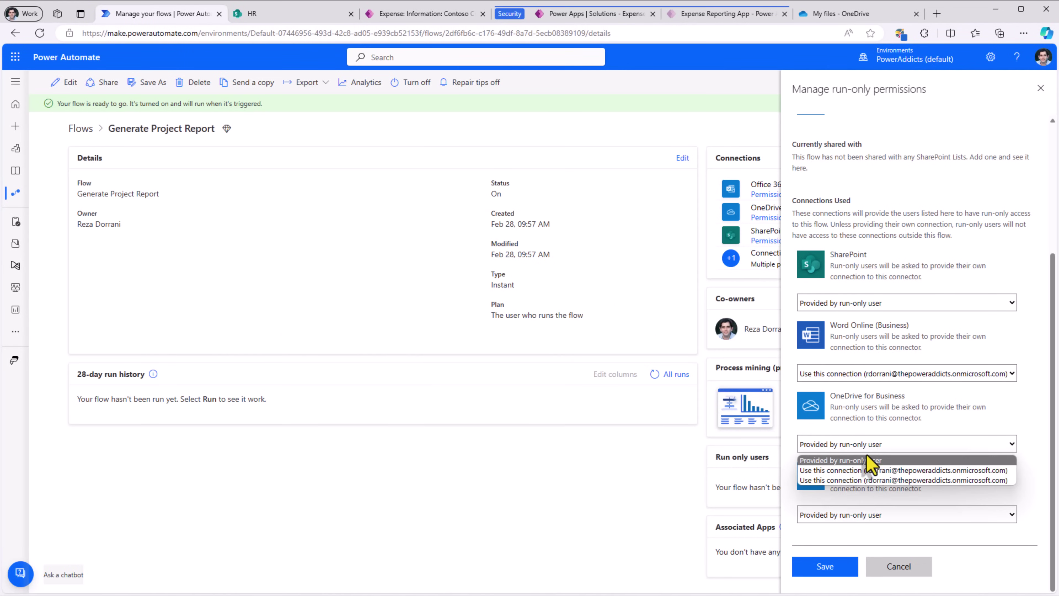
pyautogui.click(856, 475)
pyautogui.press('Return')
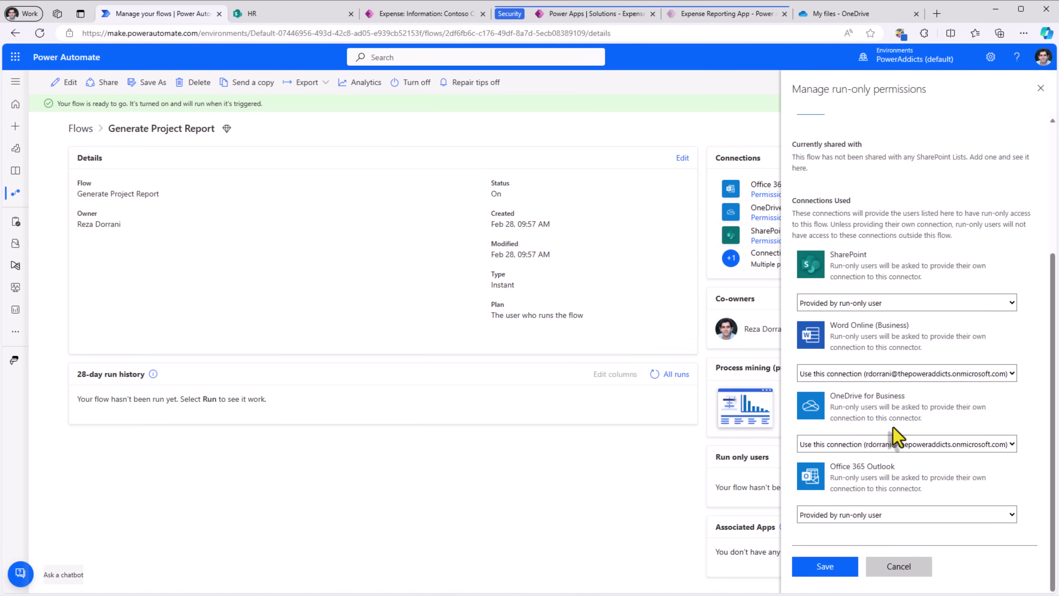
# Save the run-only sharing settings and check the signed-in account.
pyautogui.click(837, 566)
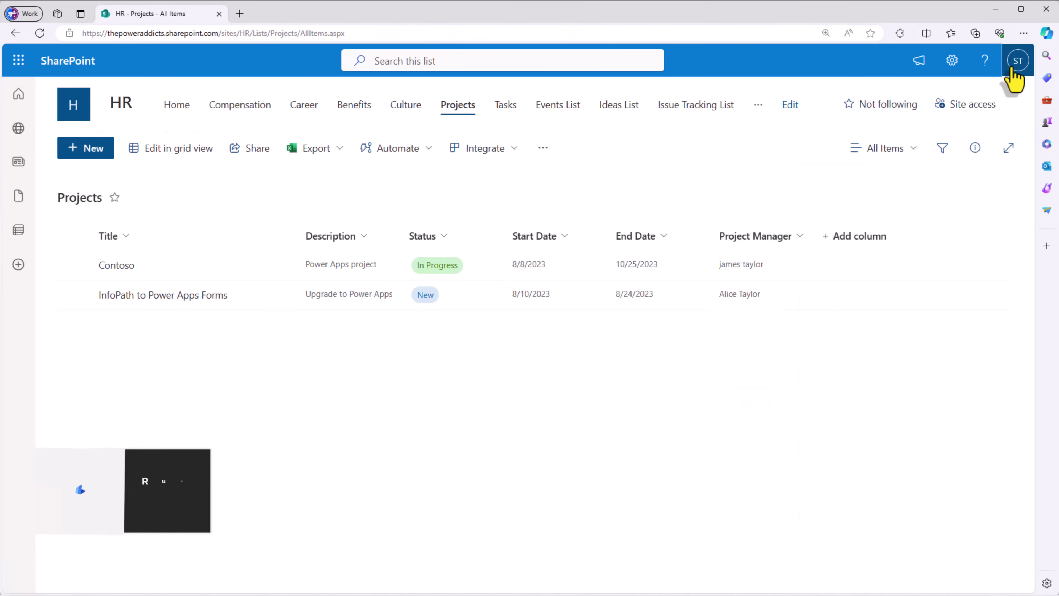
pyautogui.click(1018, 63)
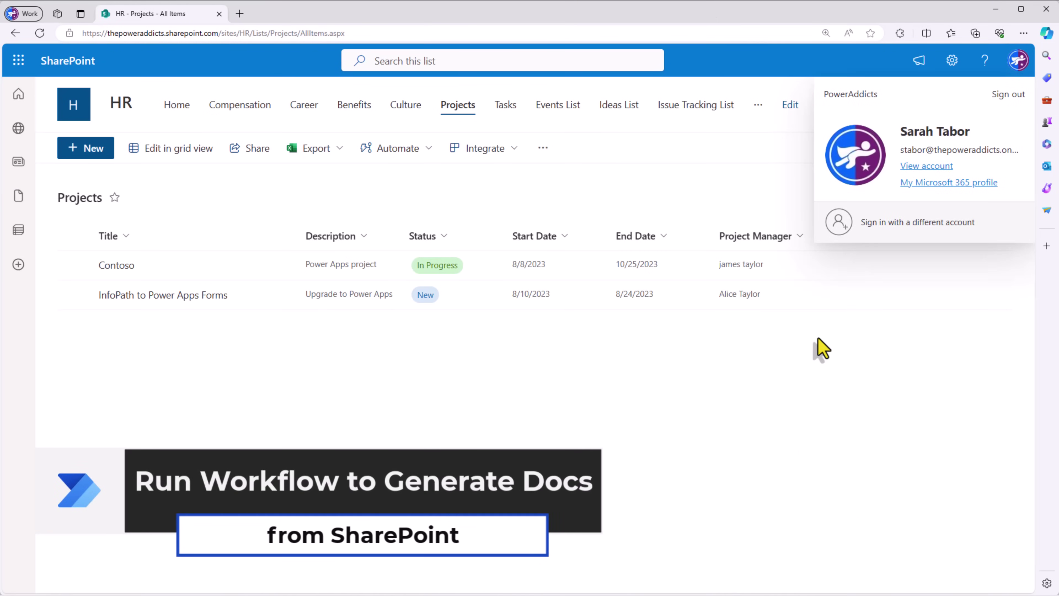
pyautogui.click(816, 347)
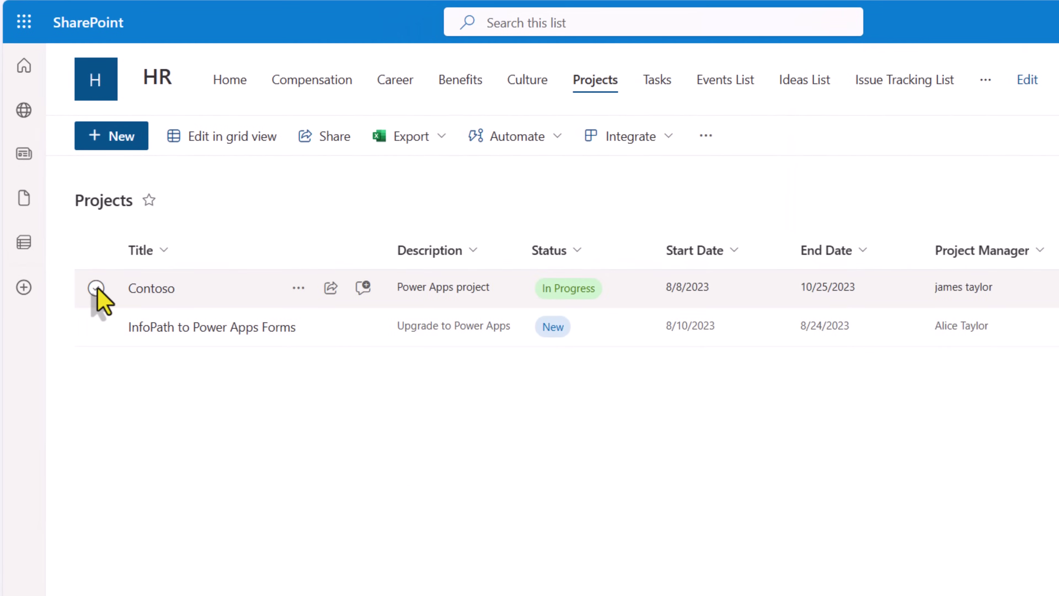
# Run Generate Project Report on the Contoso item with the note 'Project payment pending.'.
pyautogui.click(96, 288)
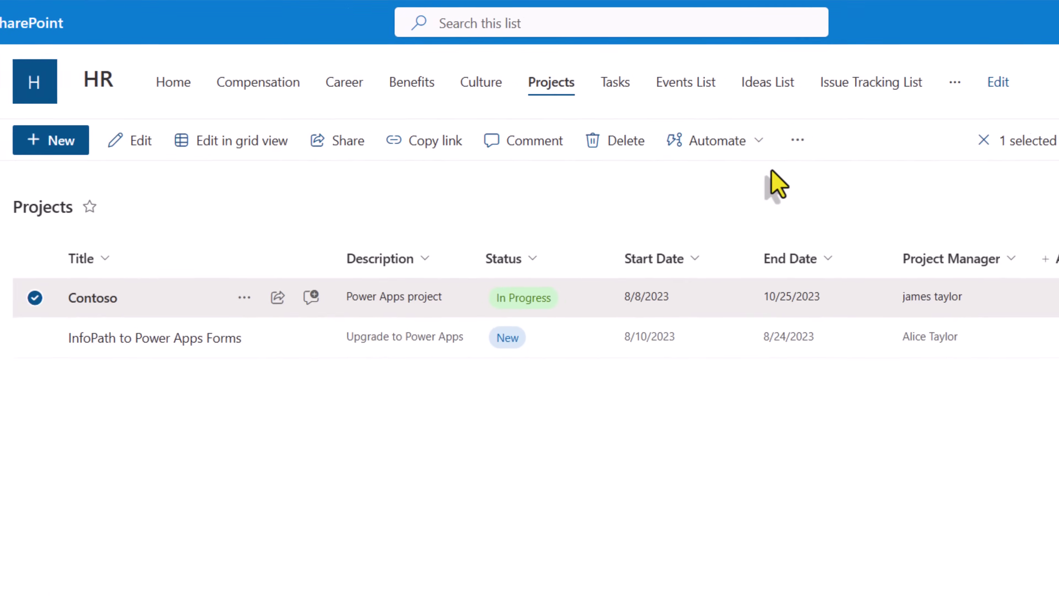
pyautogui.click(784, 137)
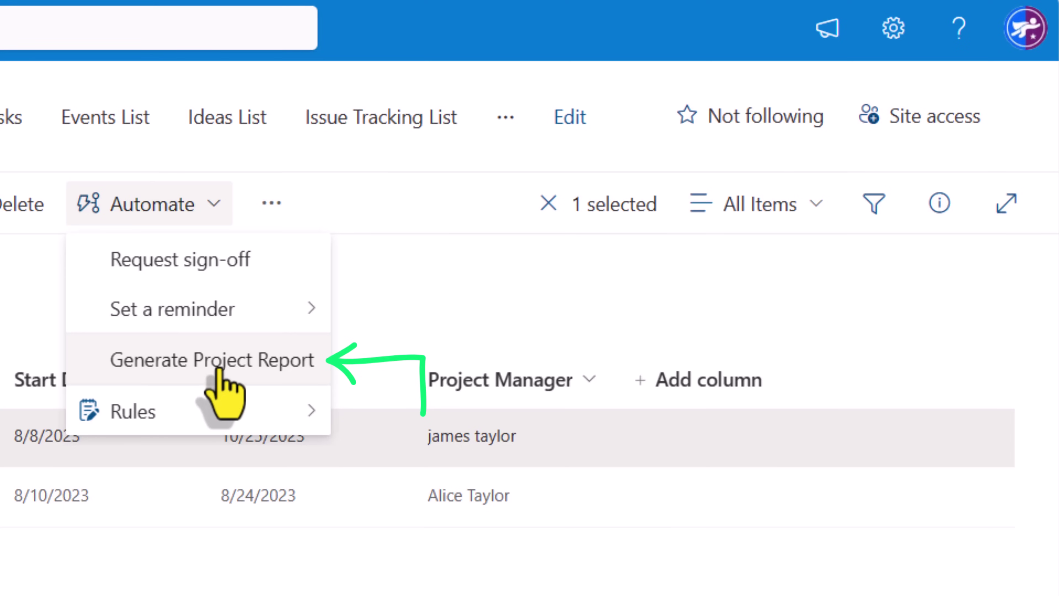
pyautogui.click(218, 371)
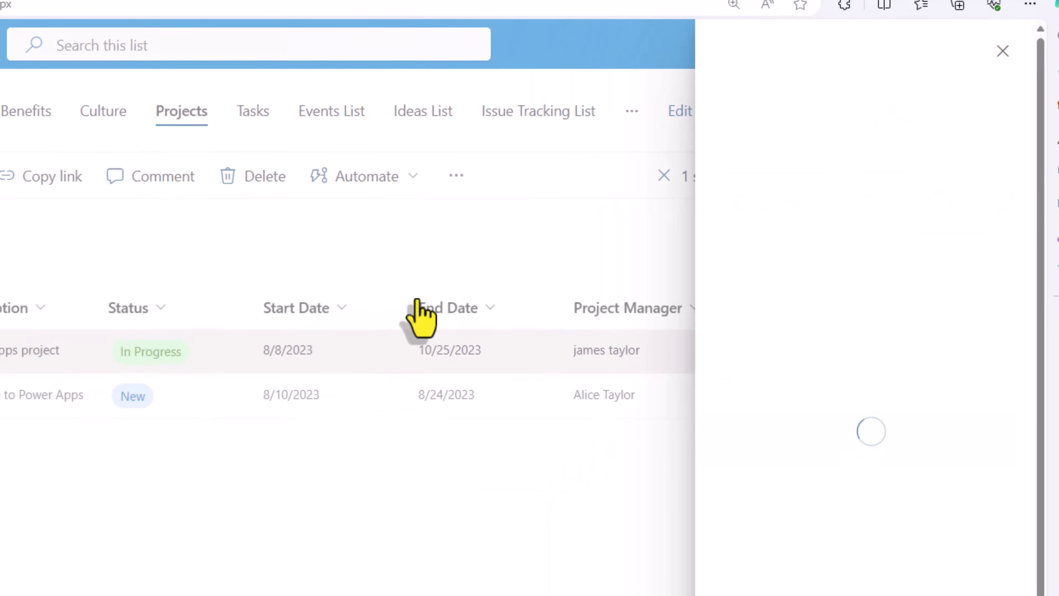
pyautogui.click(842, 594)
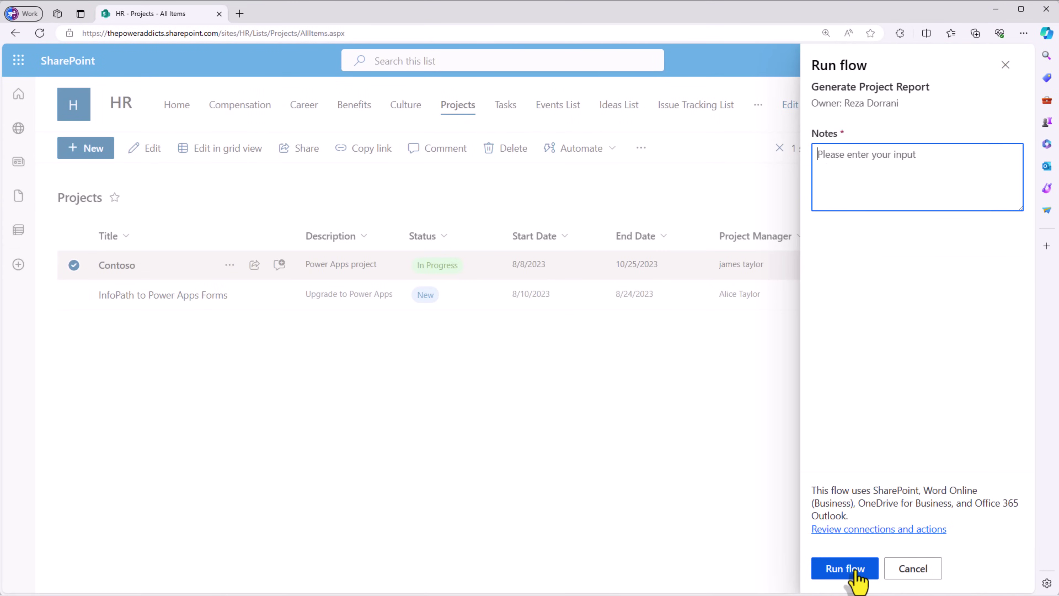
pyautogui.write('Project payment pending.')
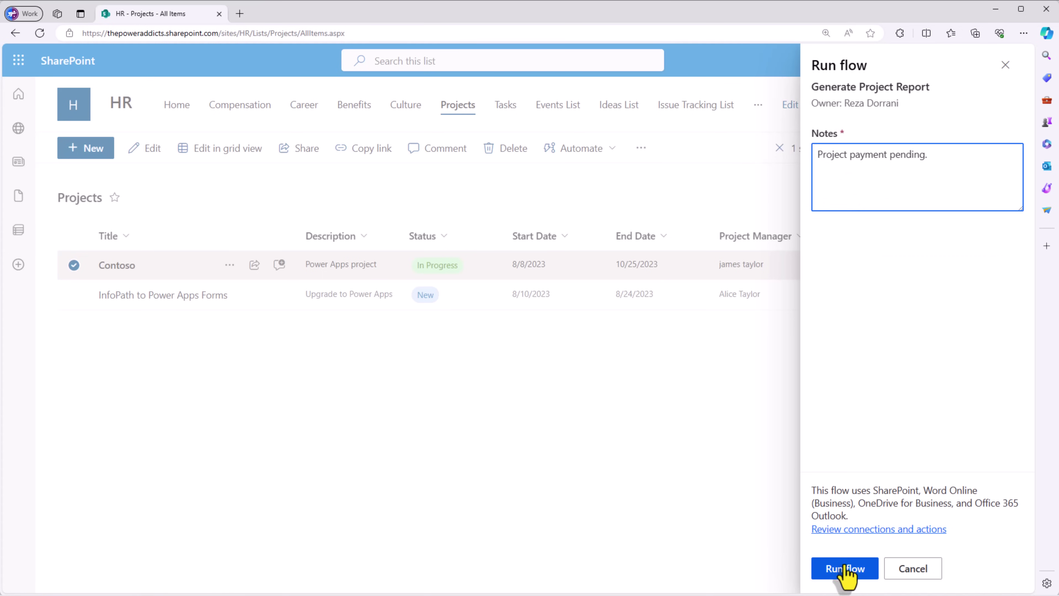
pyautogui.click(845, 570)
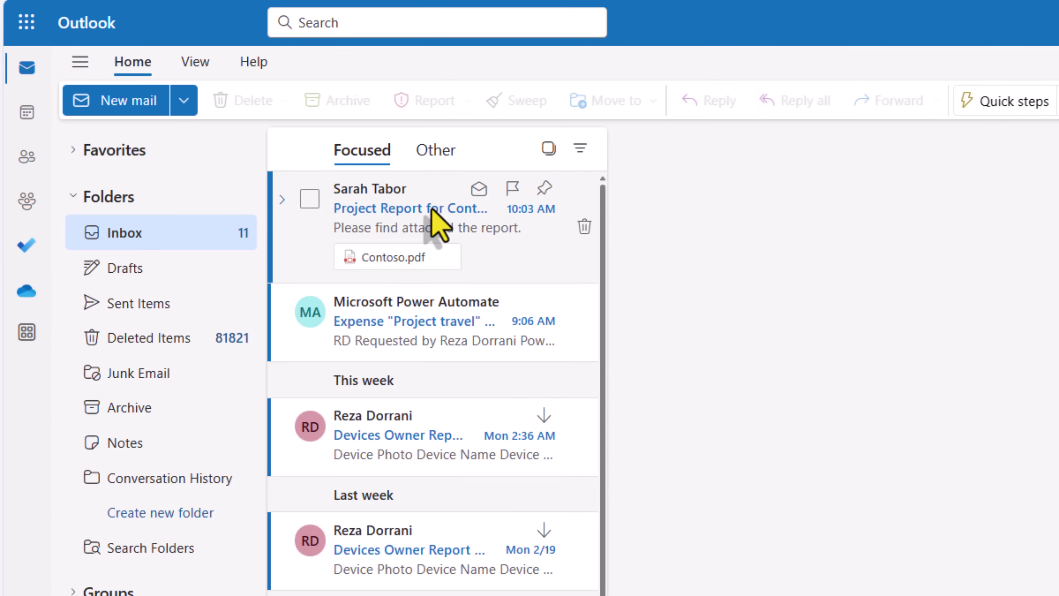
# Open the Project Report for Contoso email, preview Contoso.pdf, and highlight the payment-pending note.
pyautogui.click(431, 209)
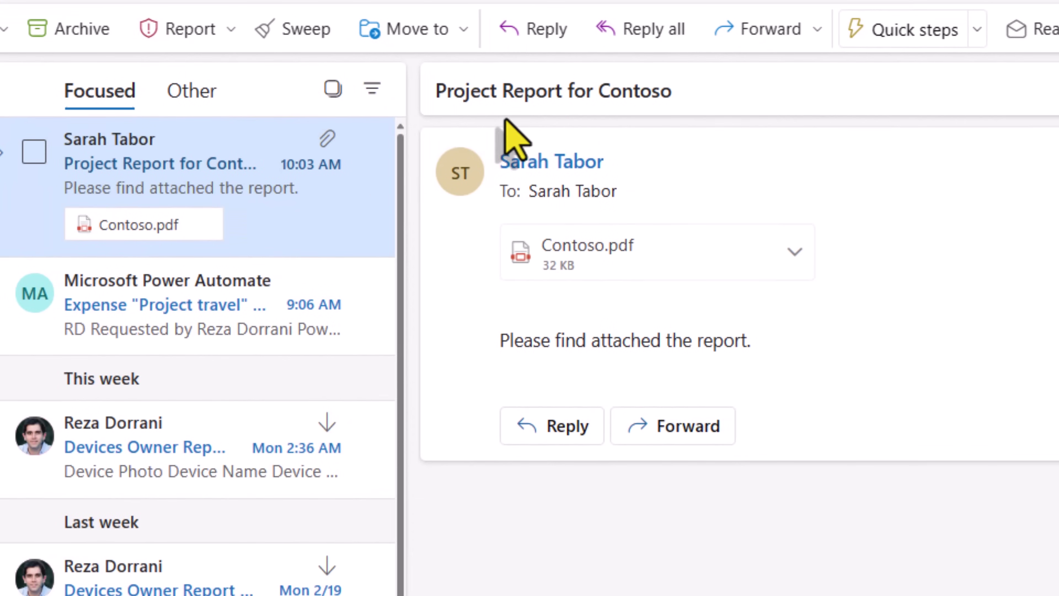
pyautogui.doubleClick(605, 92)
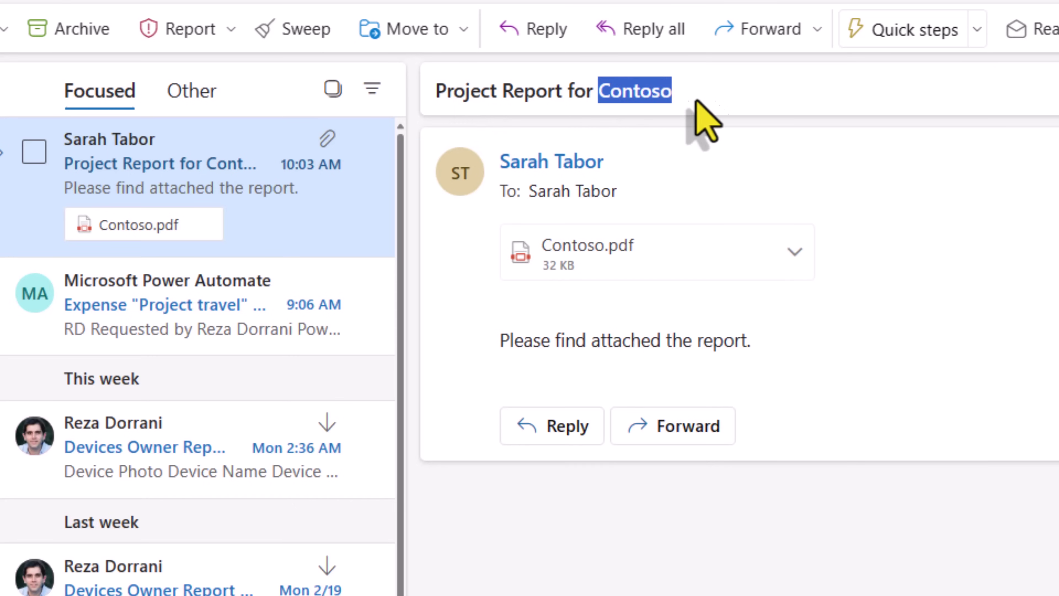
pyautogui.click(625, 256)
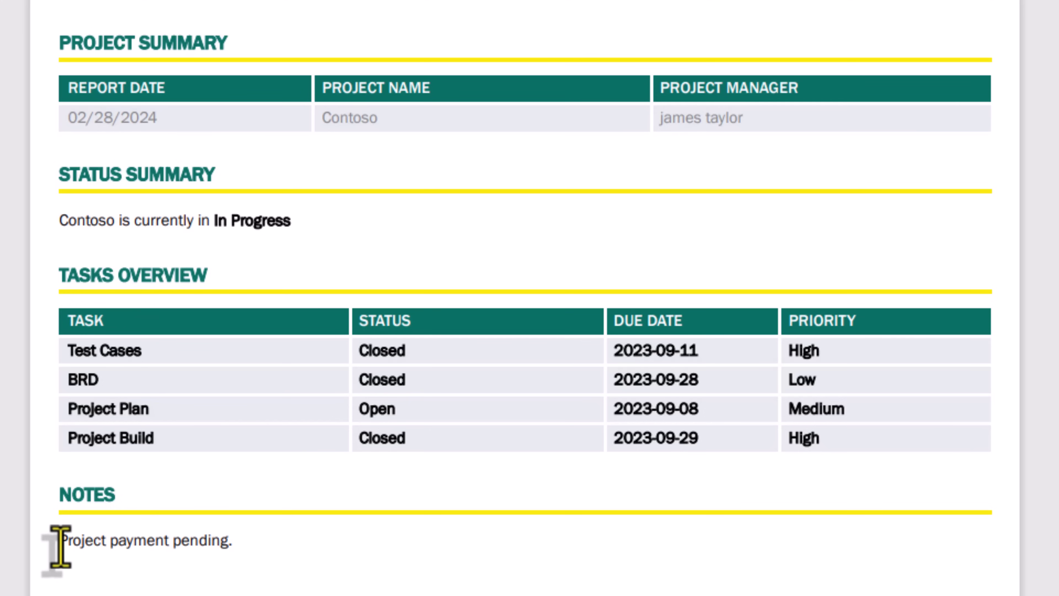
pyautogui.moveTo(61, 547); pyautogui.dragTo(265, 550)
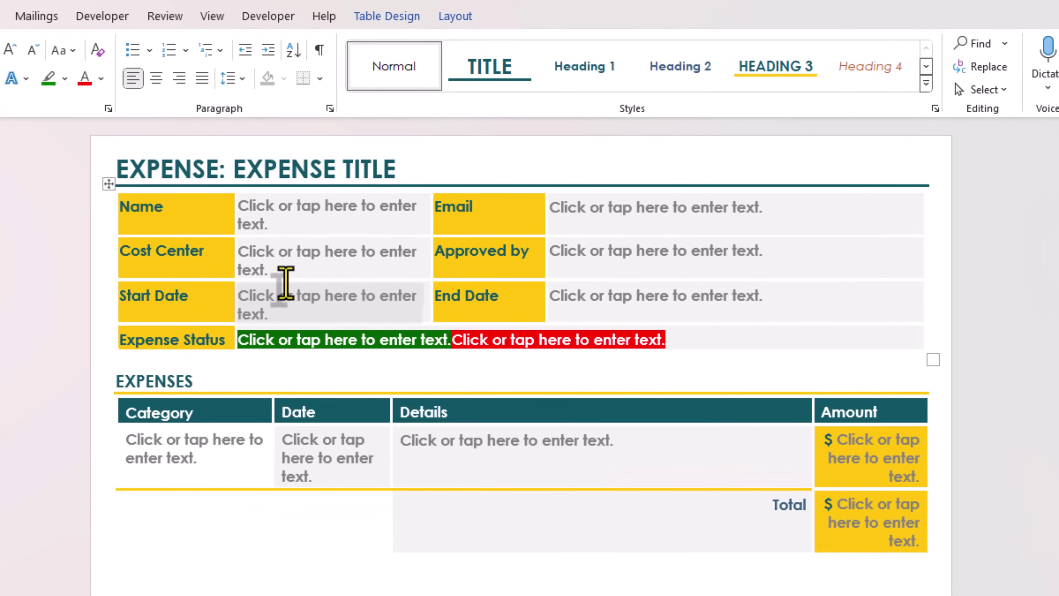
pyautogui.click(355, 208)
pyautogui.click(634, 210)
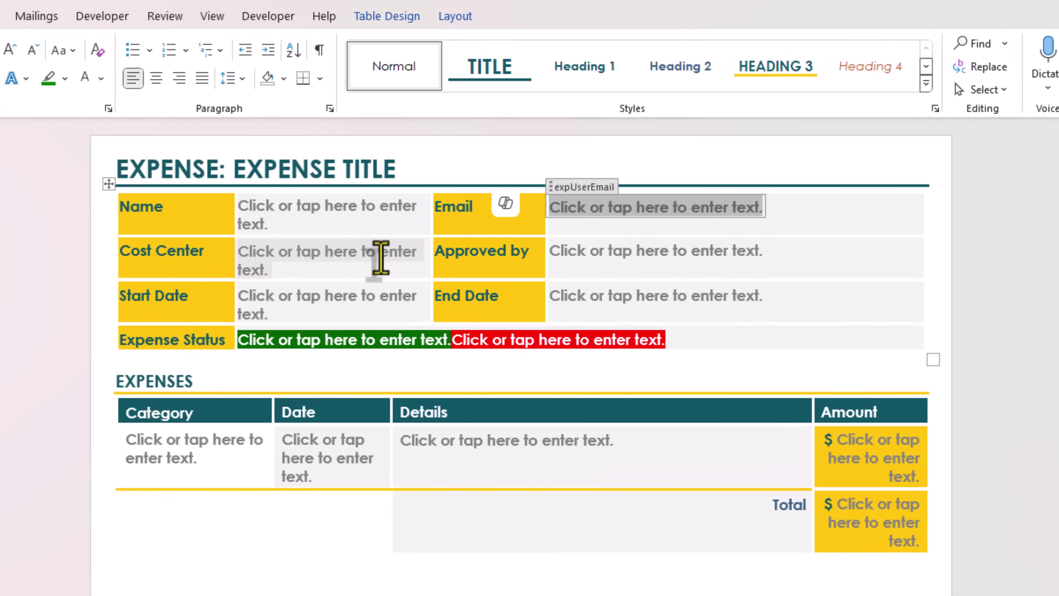
pyautogui.click(260, 360)
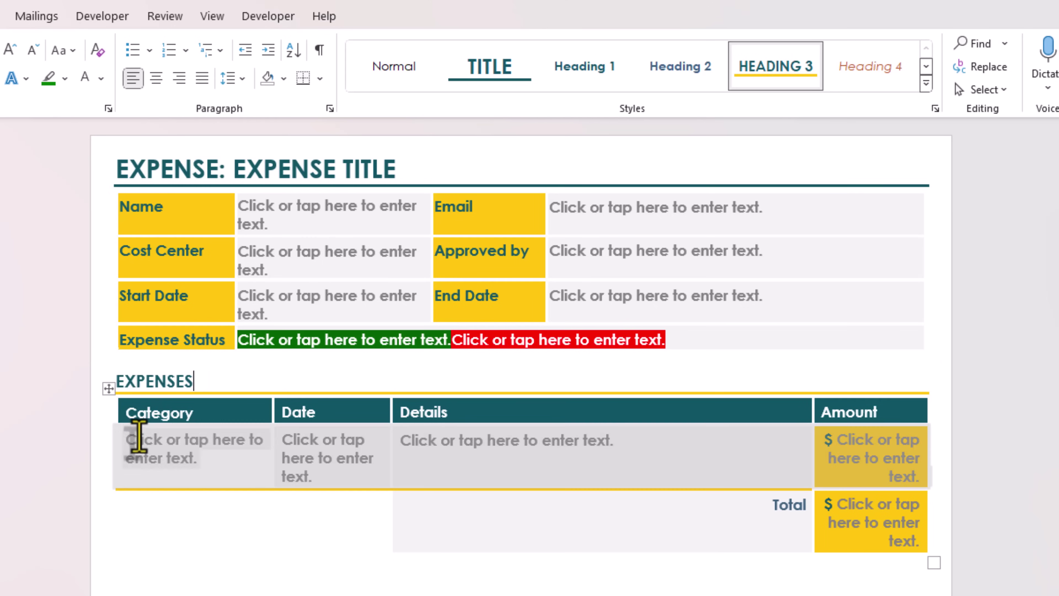
pyautogui.click(127, 479)
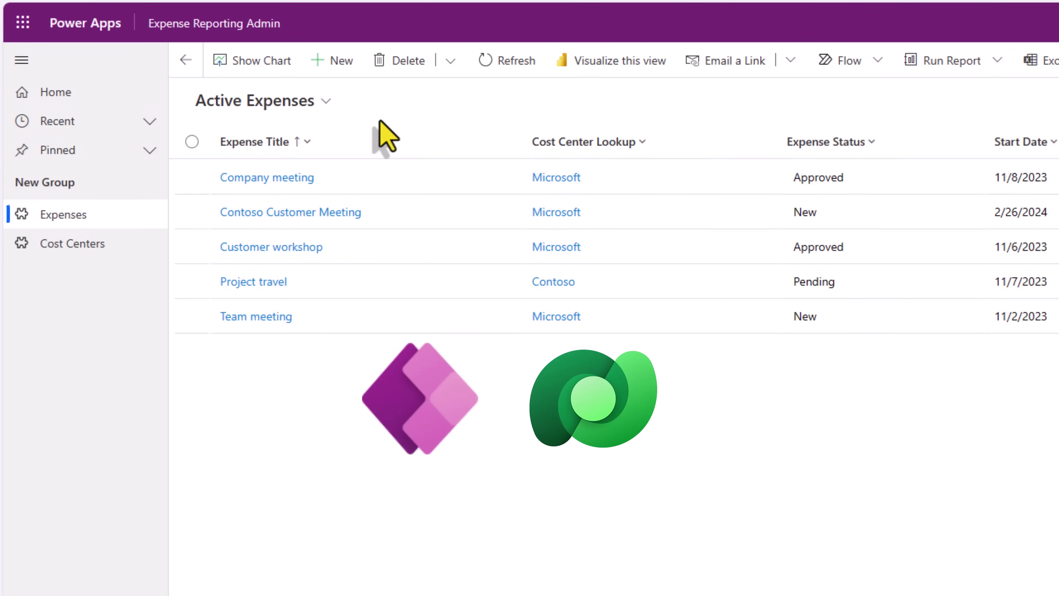
# Open the Contoso Customer Meeting expense and review its related line items.
pyautogui.click(297, 228)
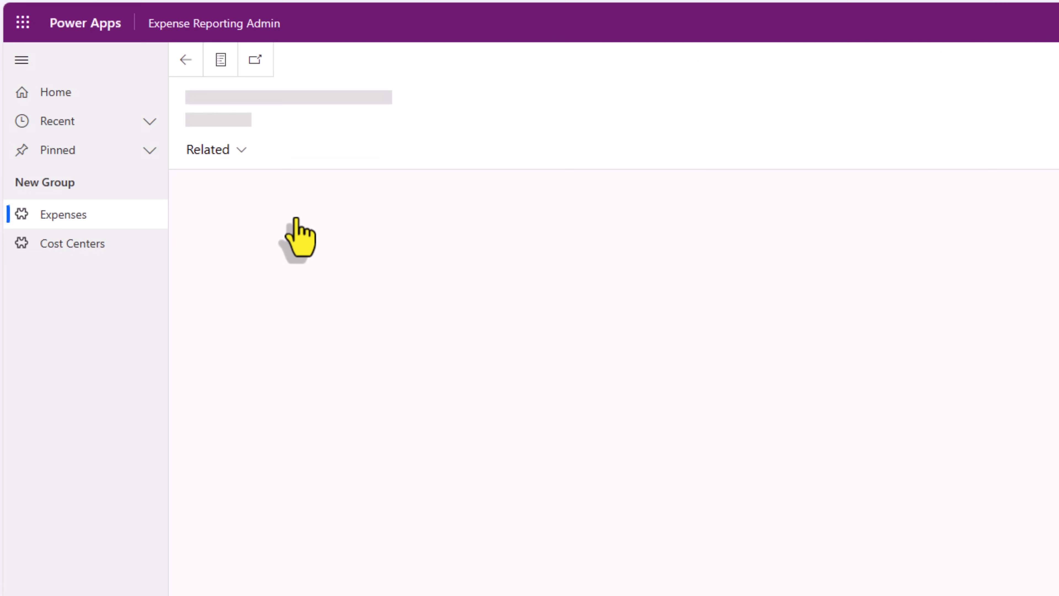
pyautogui.click(283, 150)
pyautogui.click(317, 258)
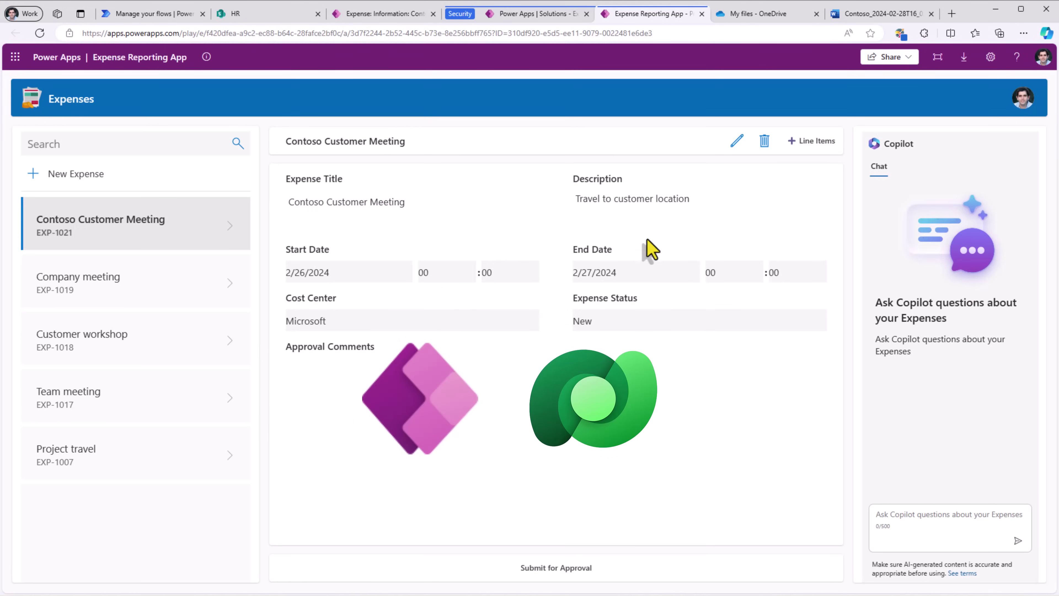
pyautogui.click(817, 142)
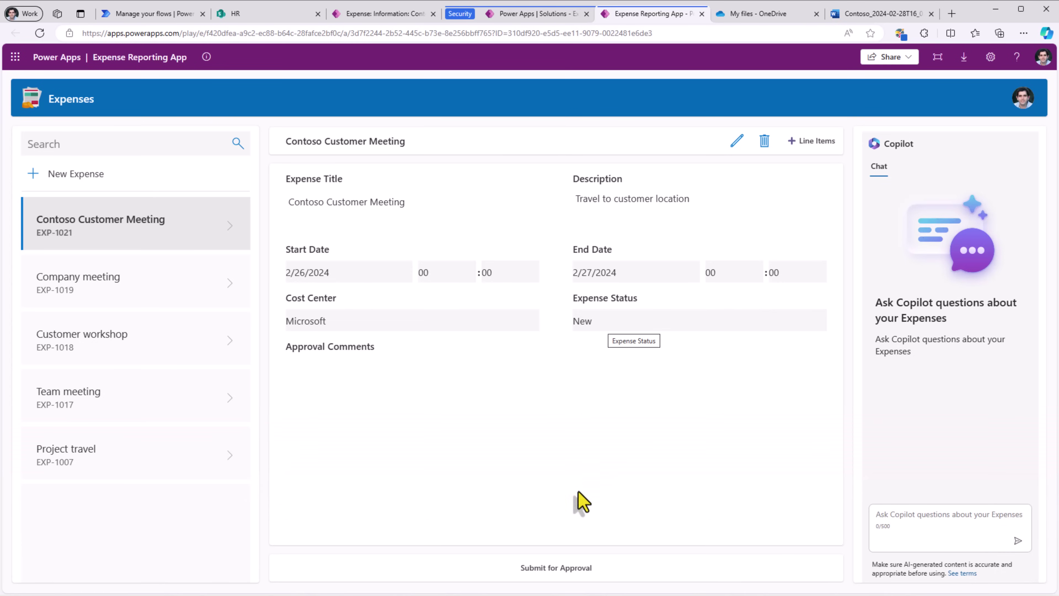
# Submit the expense for approval, then check the Microsoft cost center's approver.
pyautogui.click(567, 574)
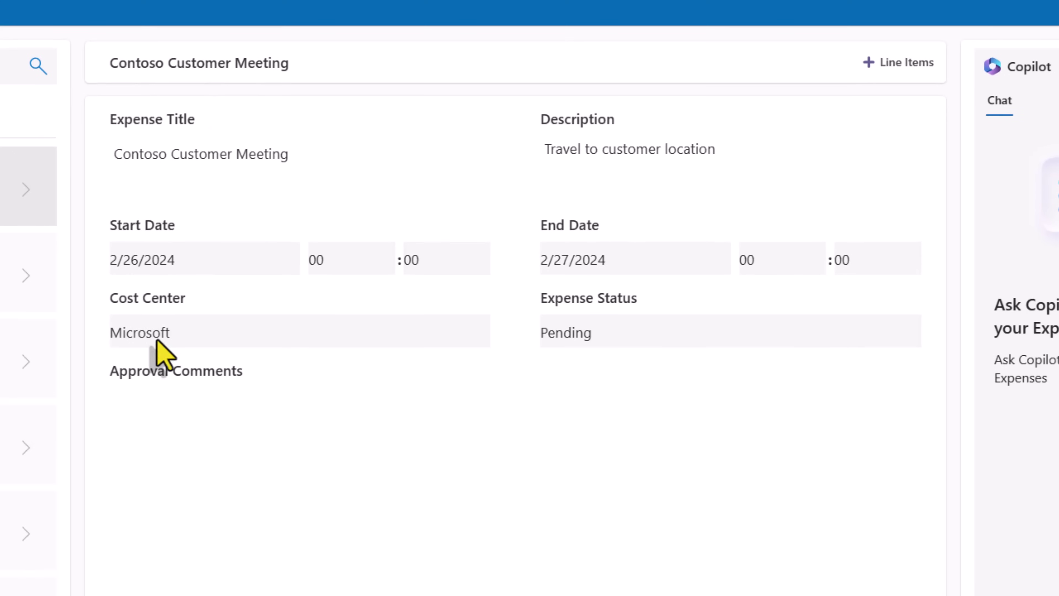
pyautogui.click(38, 206)
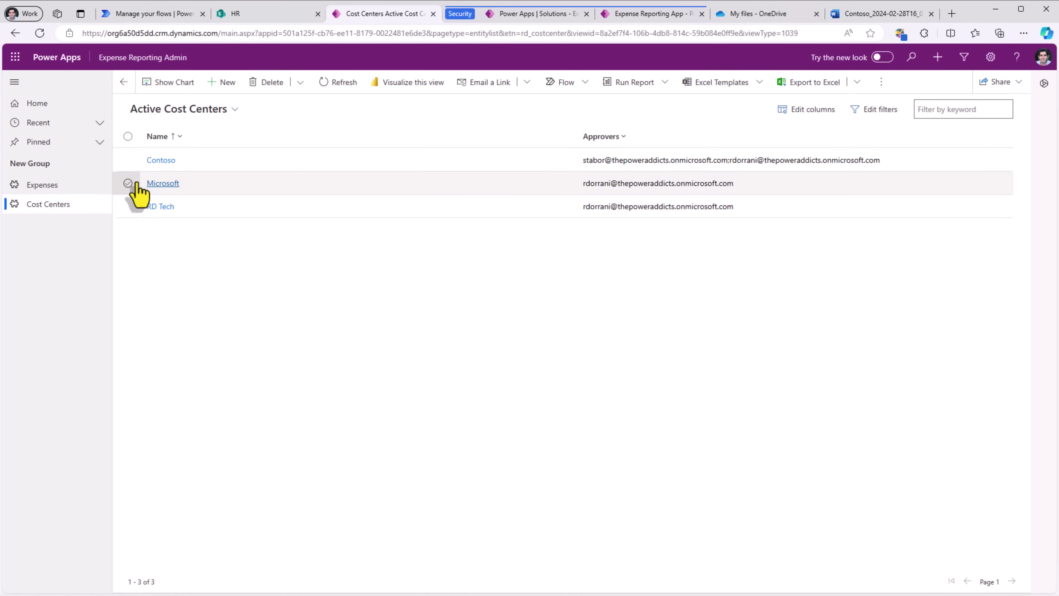
pyautogui.click(137, 185)
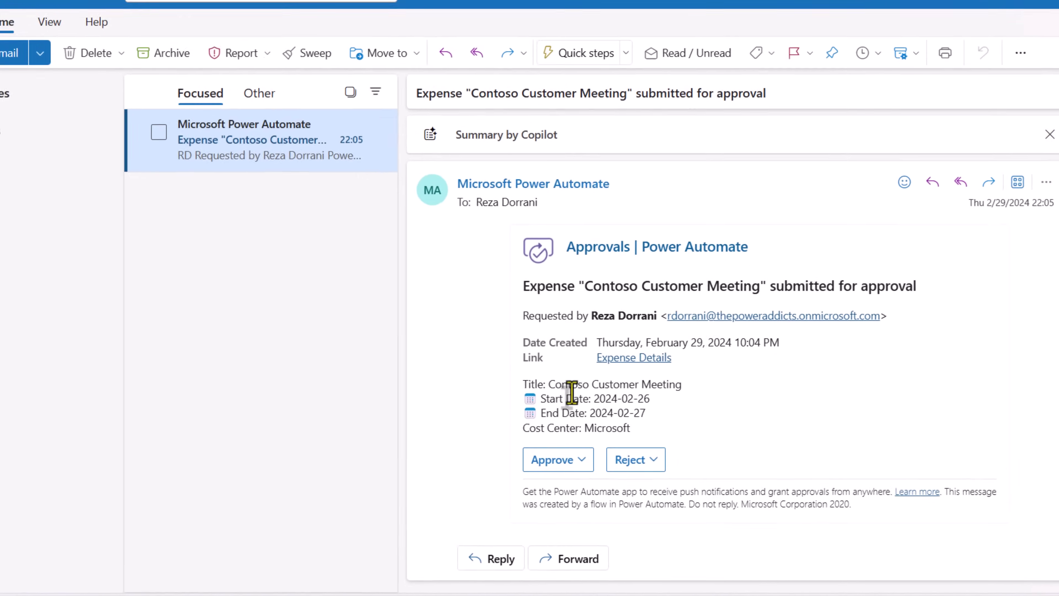
# Approve the Contoso Customer Meeting expense request with the comment 'ok'.
pyautogui.click(557, 459)
pyautogui.click(575, 533)
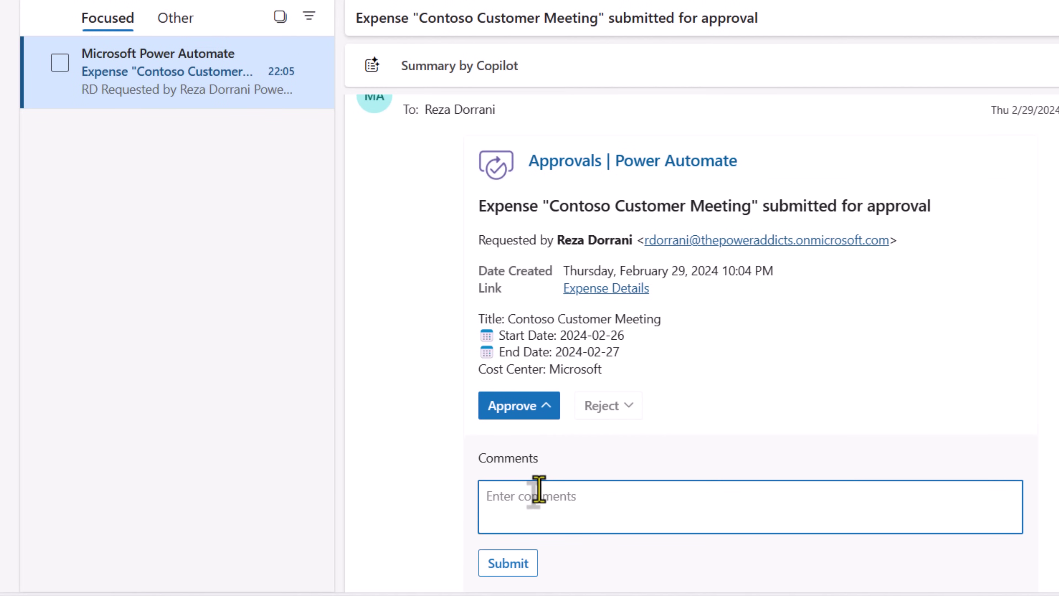
pyautogui.write('ok')
pyautogui.click(524, 564)
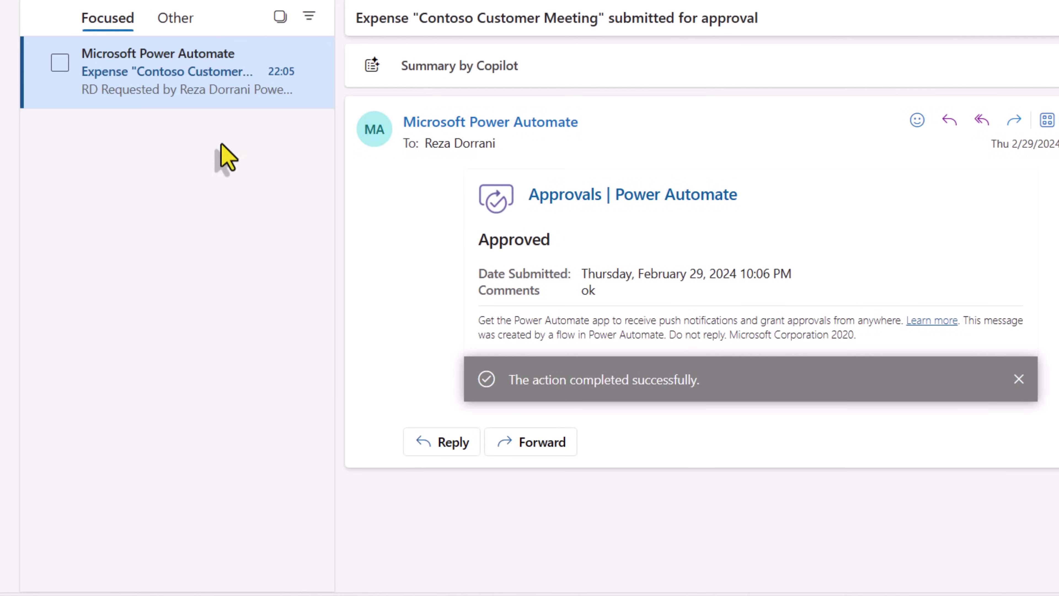
# Preview the emailed Contoso Customer Meeting.pdf, showing Approved status and a $365 total.
pyautogui.click(179, 96)
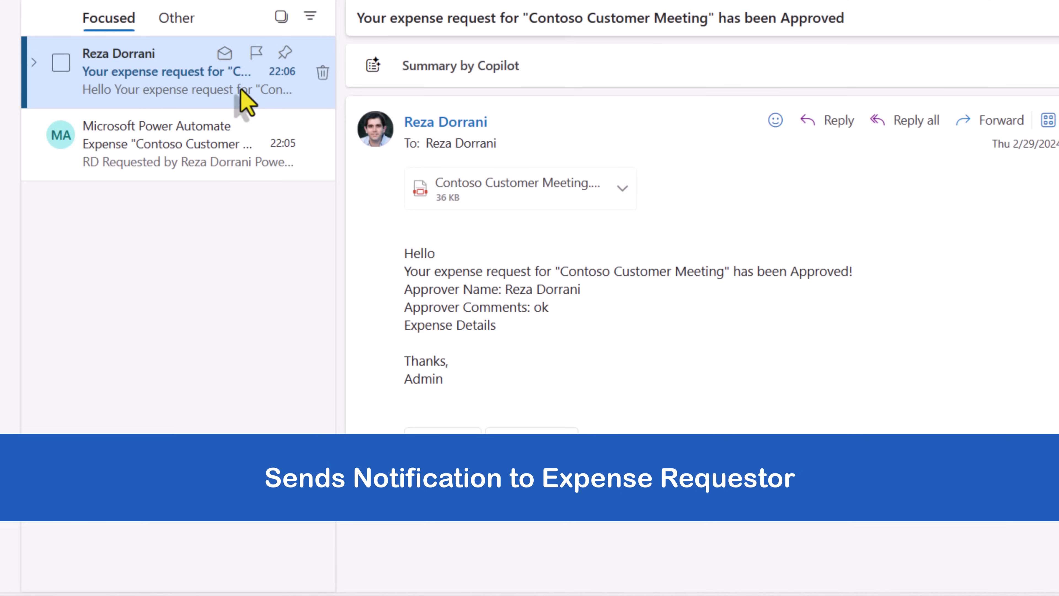
pyautogui.click(499, 193)
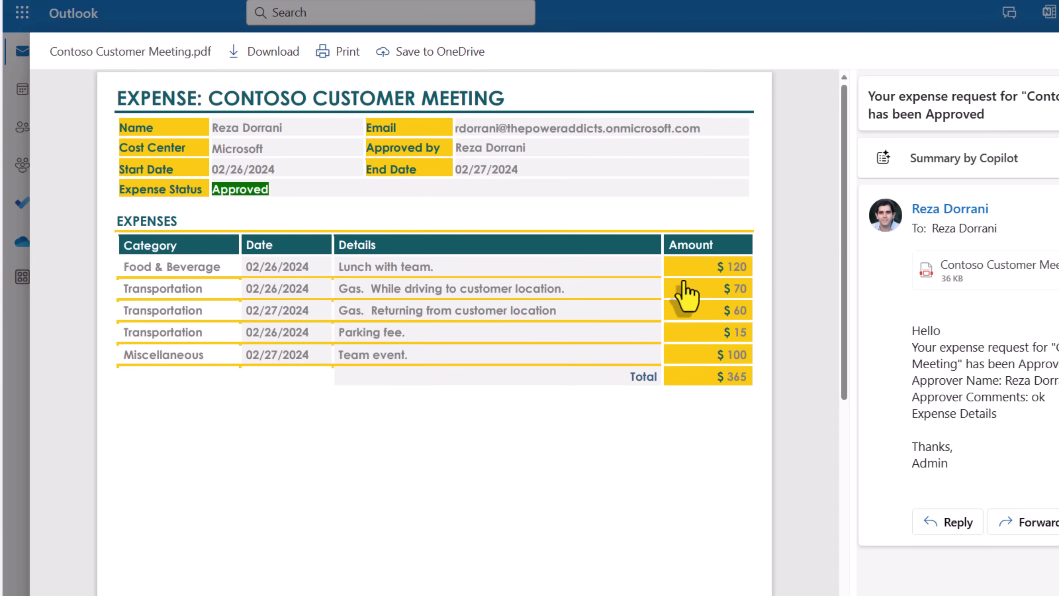